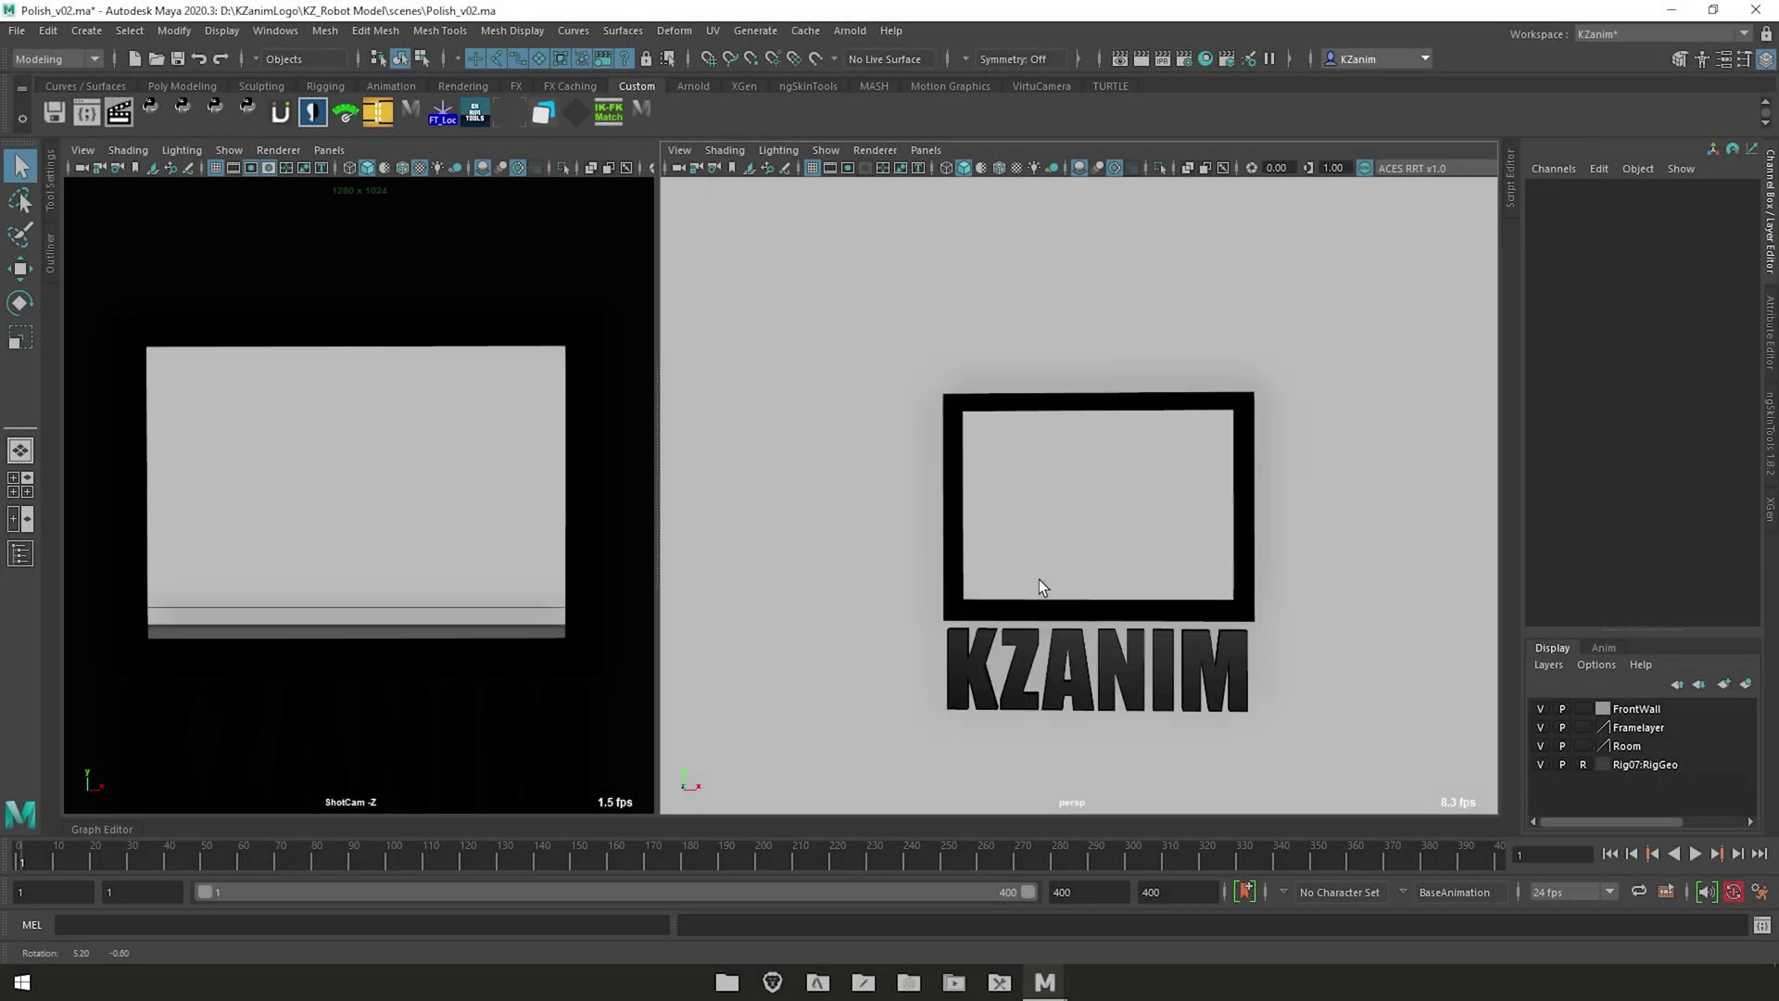
Step: Go to frame 136 and toggle the visibility of the FrontWall and Framelayer display layers off and back on
alt+drag(1041, 585, 1053, 581)
mouse_move(70, 854)
mouse_down()
mouse_move(238, 869)
mouse_move(698, 828)
mouse_move(949, 863)
mouse_move(1137, 834)
mouse_move(1292, 860)
mouse_move(777, 886)
mouse_move(176, 858)
mouse_move(262, 834)
mouse_move(599, 842)
mouse_move(875, 810)
mouse_move(940, 820)
mouse_move(142, 831)
mouse_move(528, 834)
mouse_up()
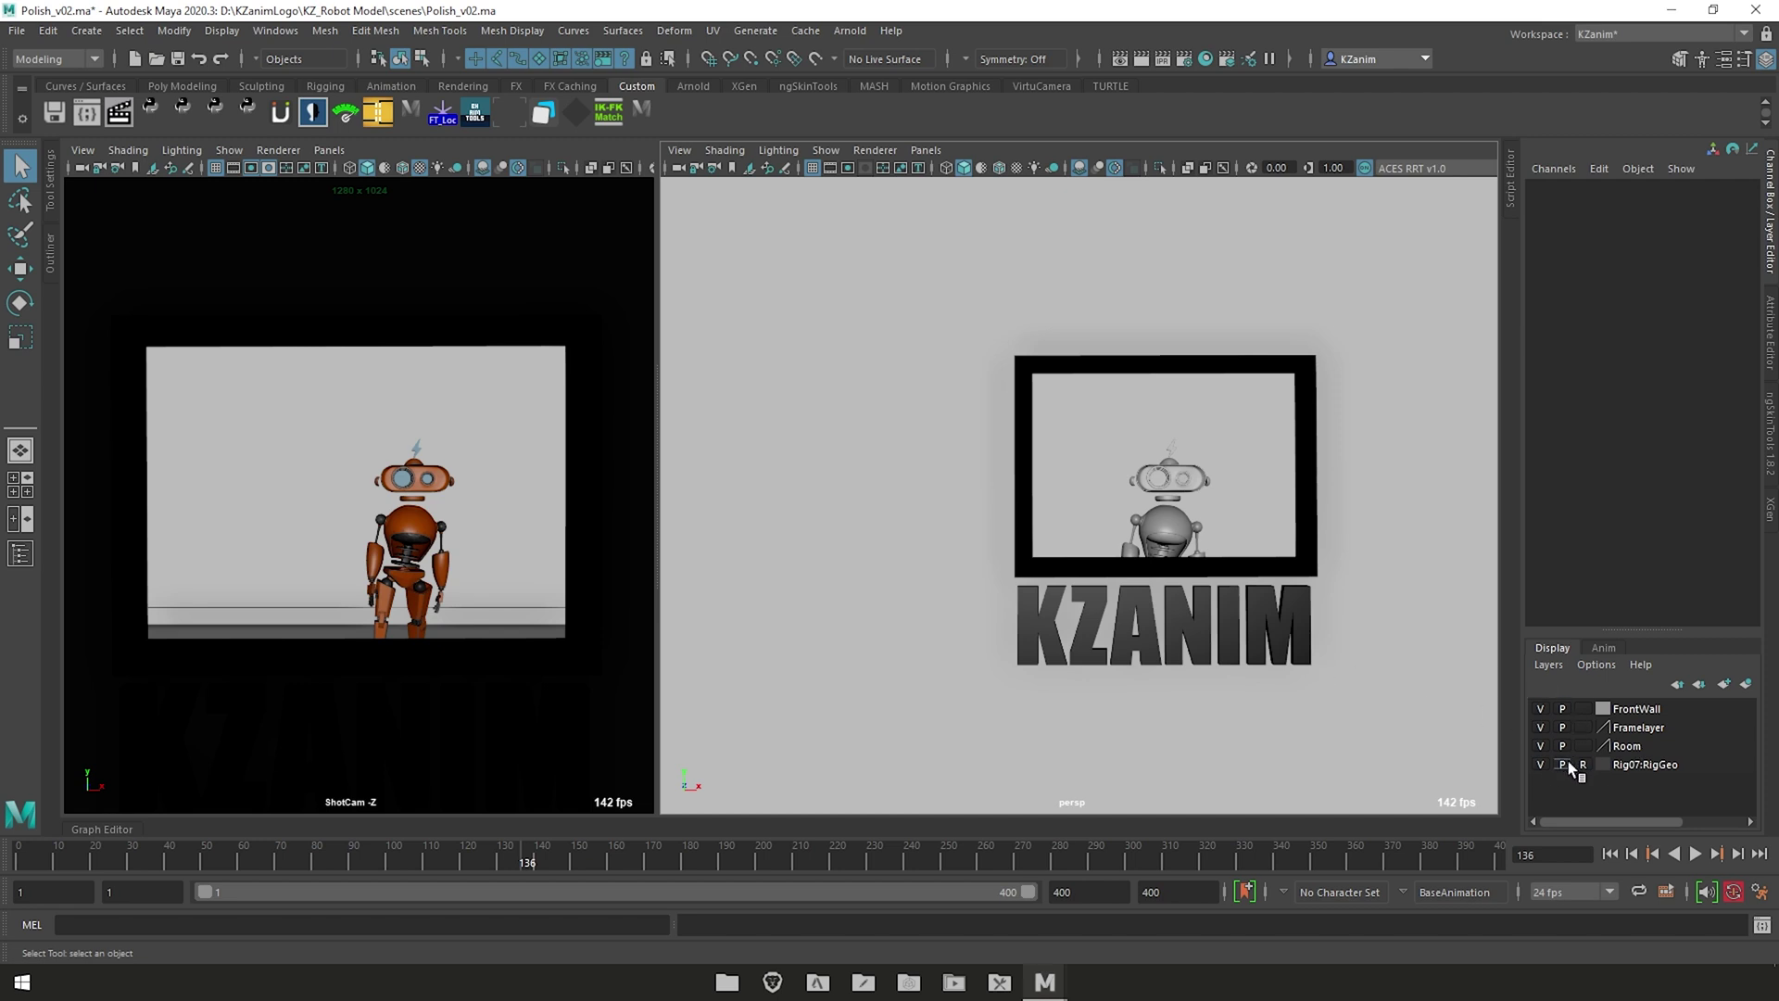
click(1543, 706)
click(1542, 704)
click(1542, 727)
click(1541, 728)
Step: Set the FrontWall and Room display layers to Reference, testing selection in the perspective view
click(1581, 708)
click(1583, 708)
click(1427, 577)
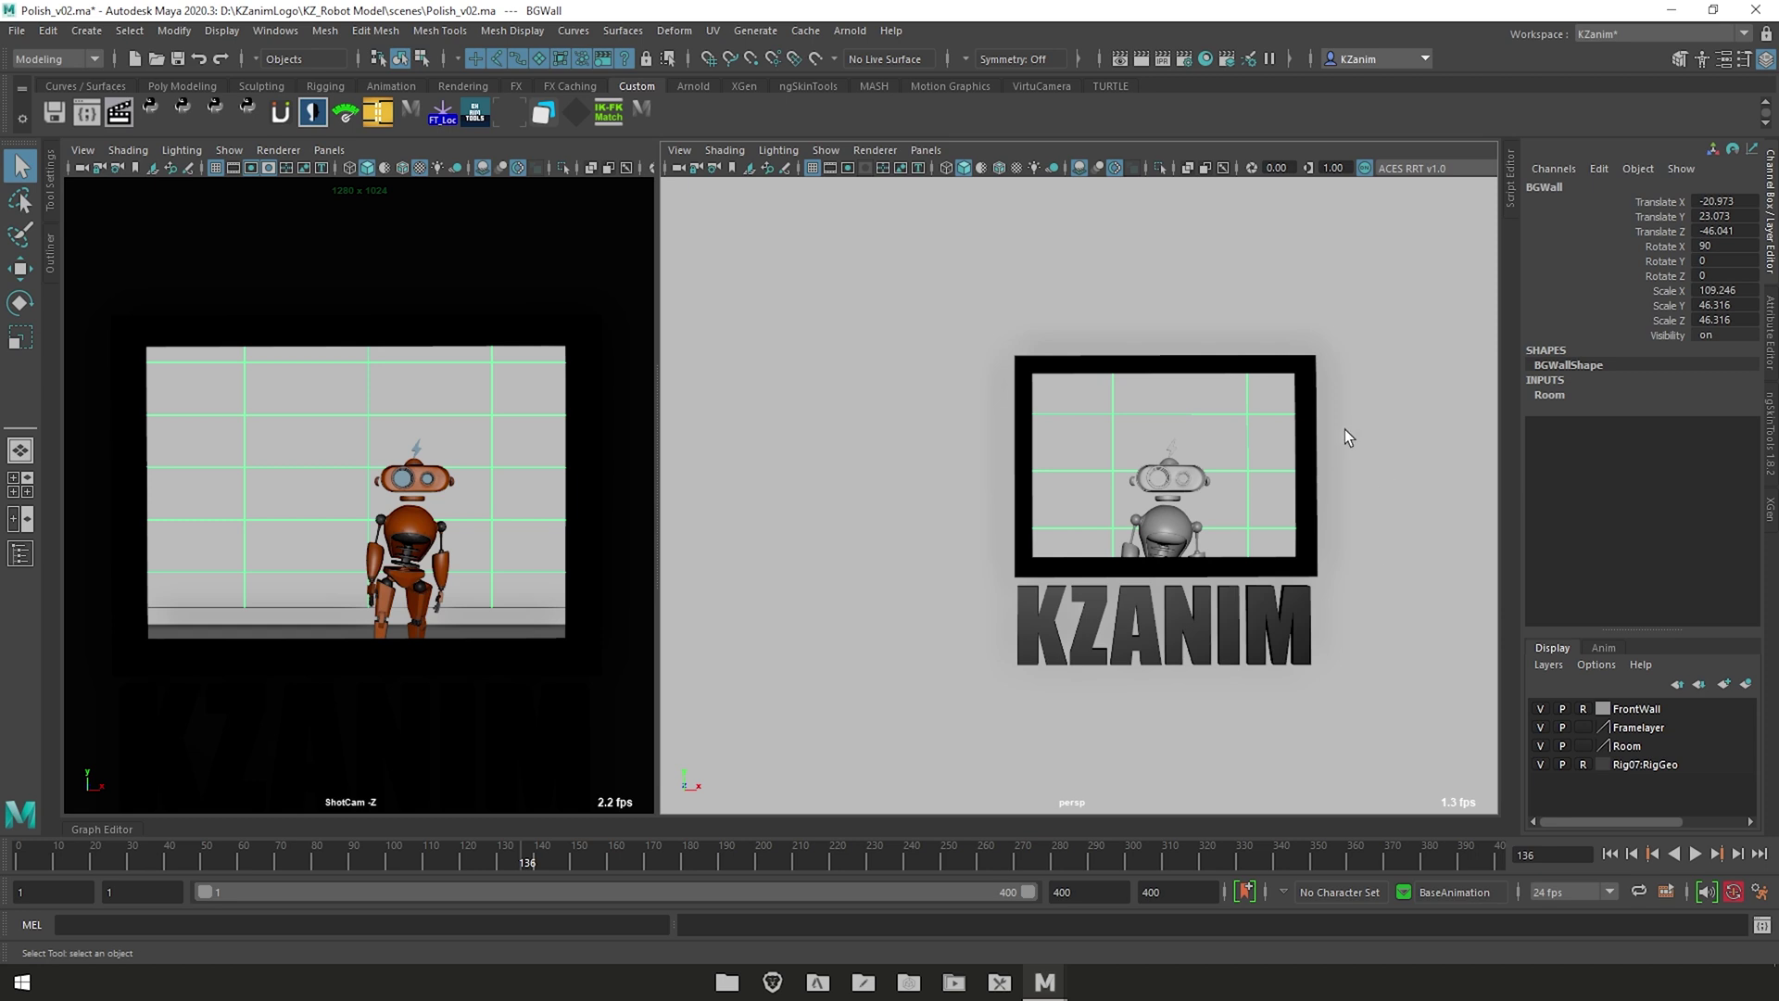
click(1582, 746)
click(1264, 495)
Step: Examine the robot and the room's walls and floor from several angles in the perspective view
alt+drag(1264, 495, 1195, 580)
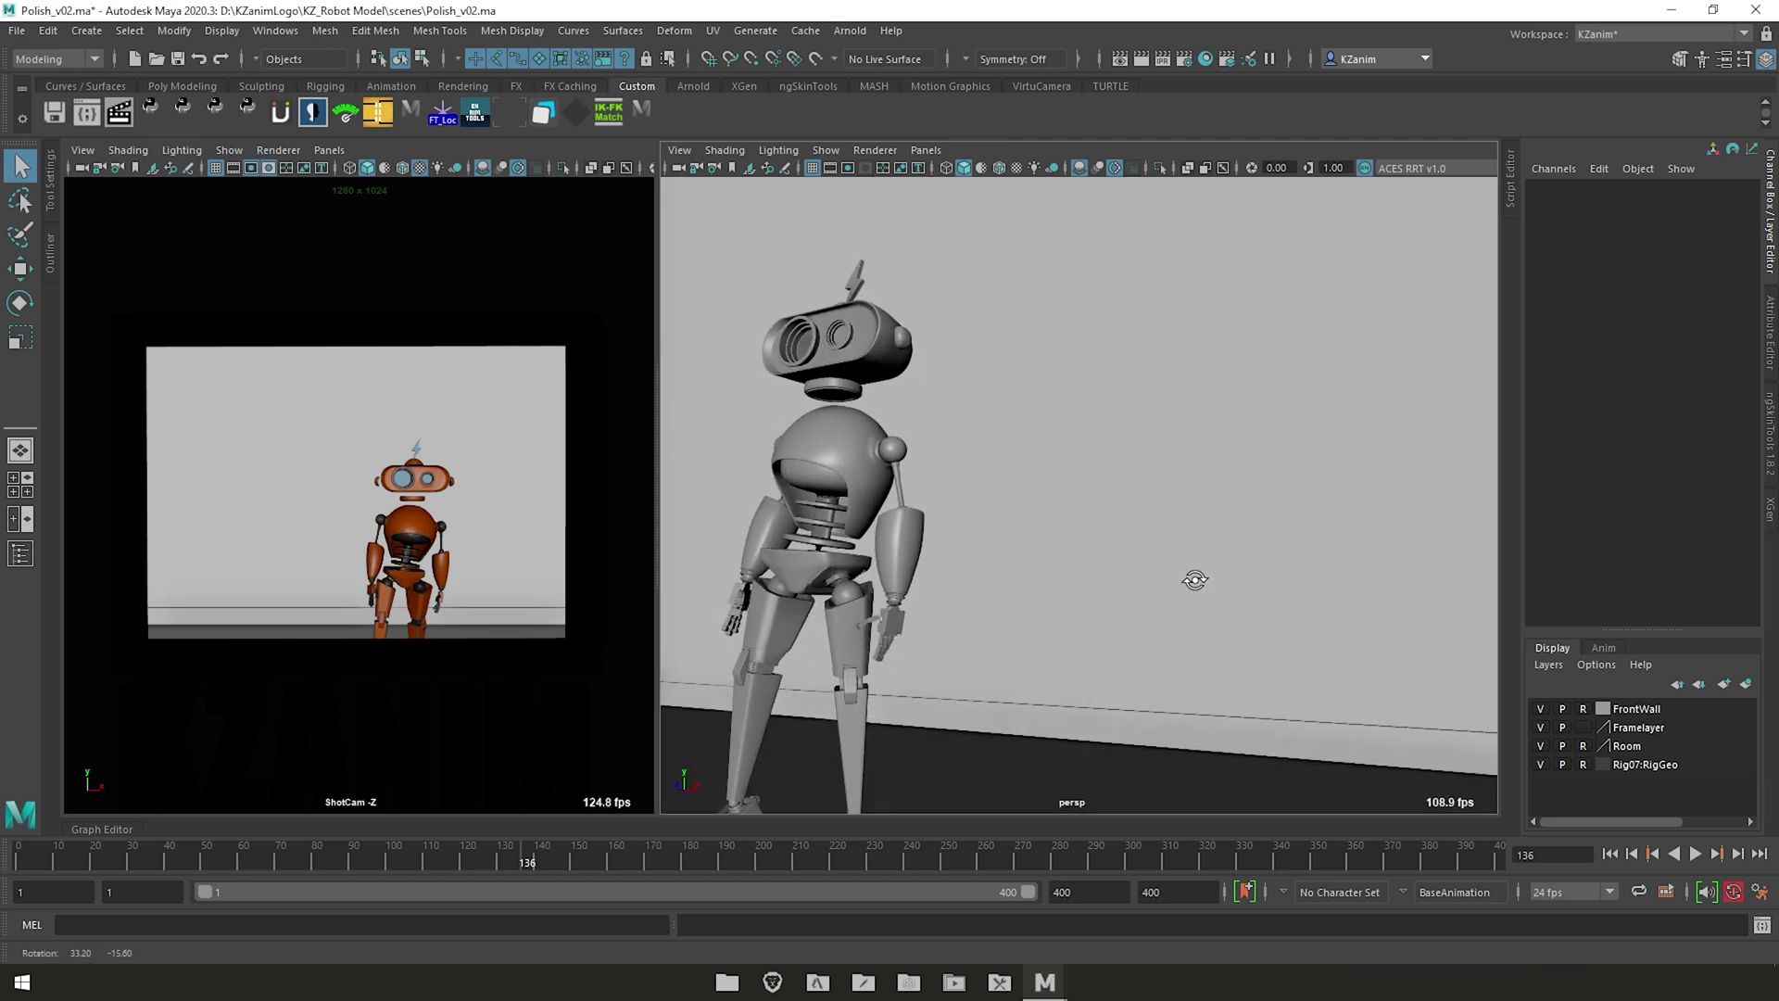
alt+middle_drag(1195, 581, 1153, 470)
scroll(1152, 471, down, 1)
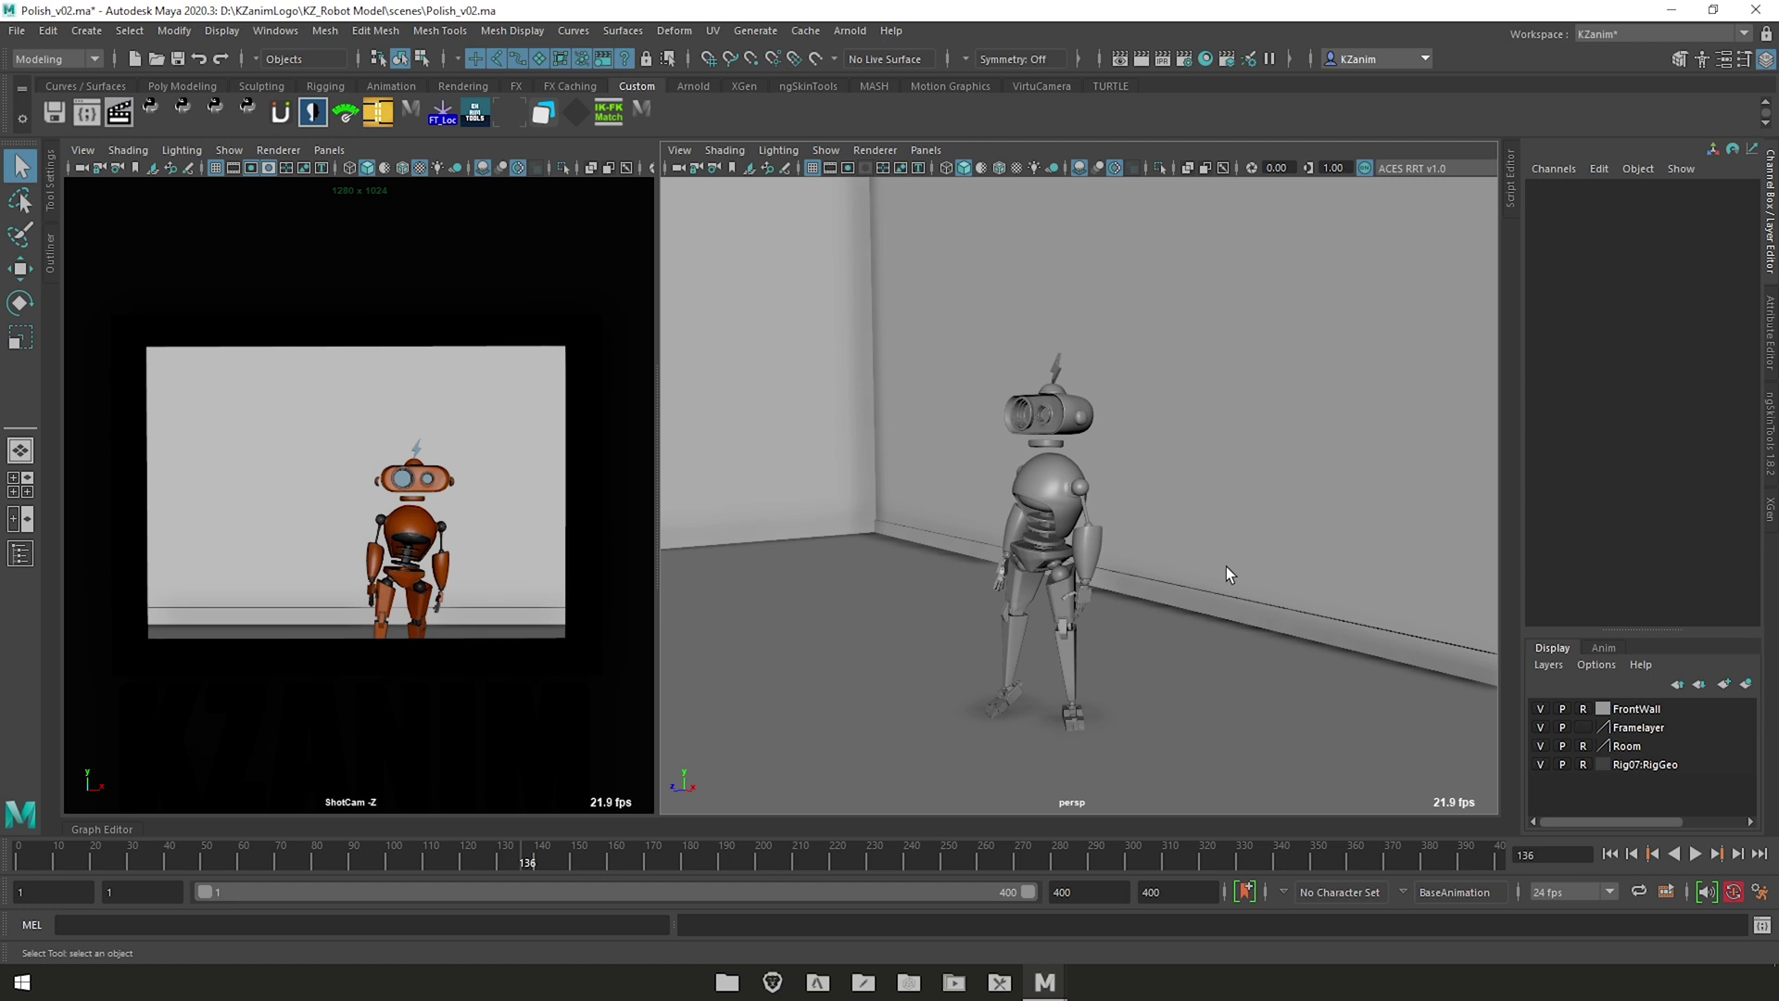
alt+drag(1286, 569, 983, 450)
alt+right_drag(982, 450, 1194, 573)
alt+middle_drag(1138, 442, 1267, 650)
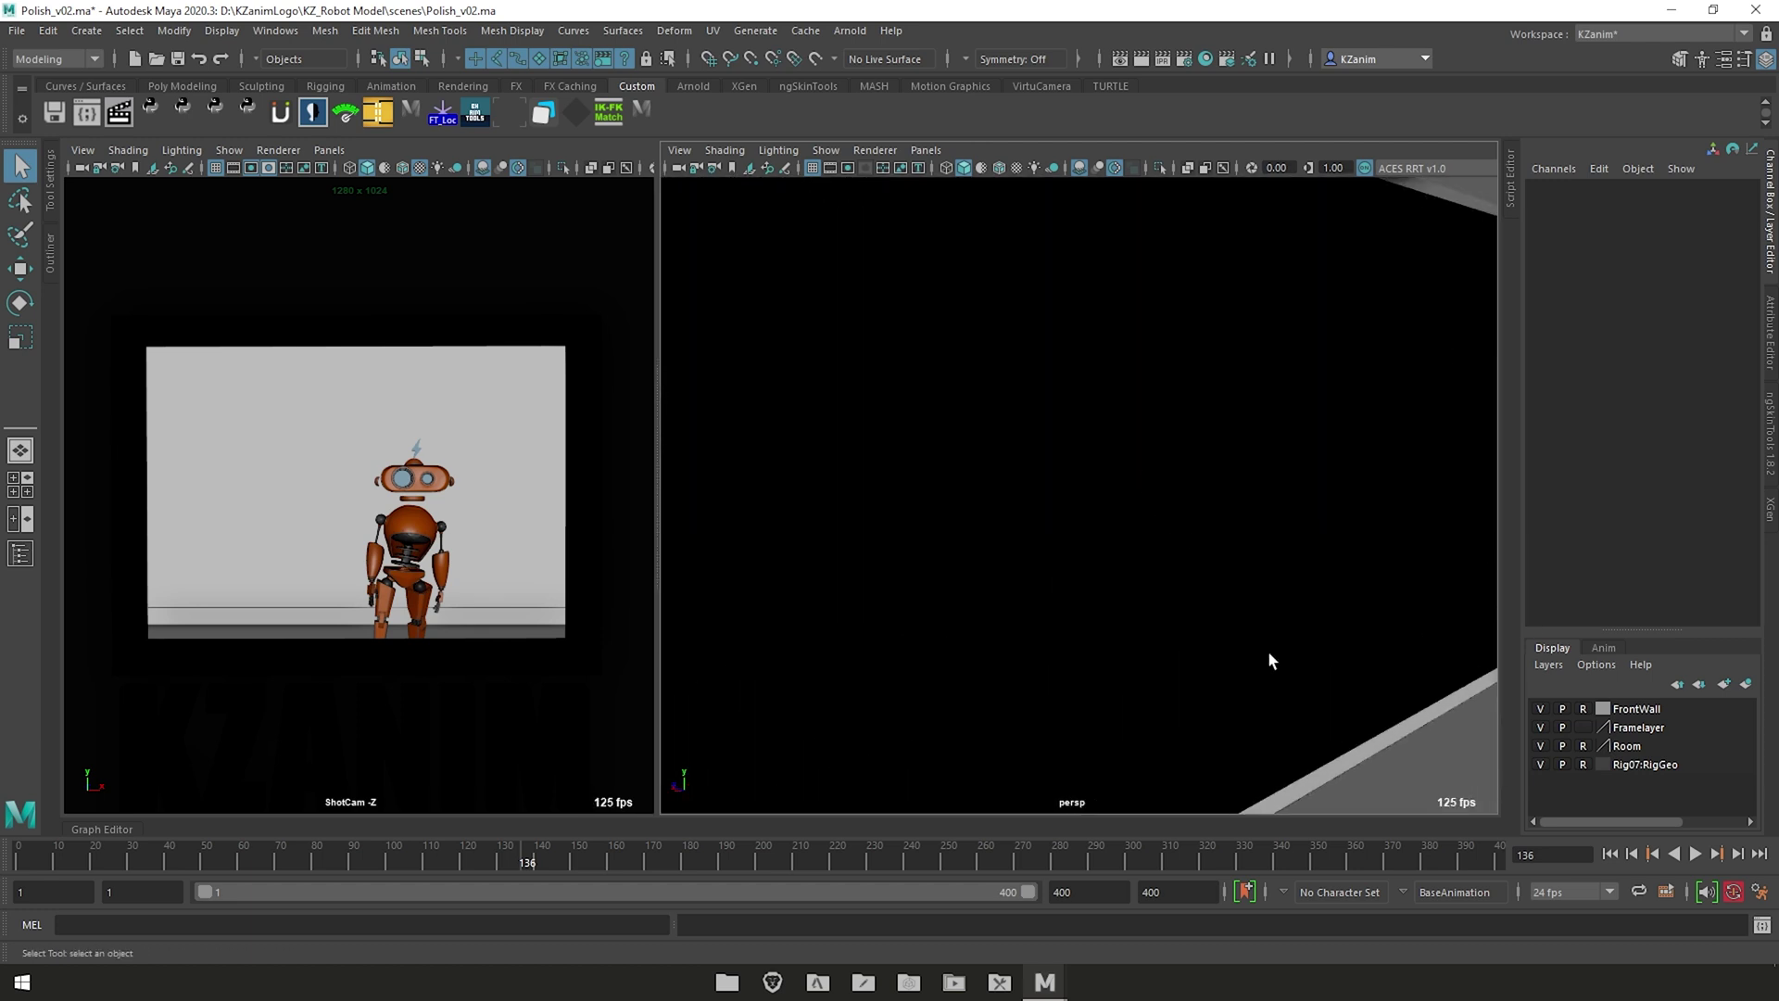
scroll(1261, 649, up, 3)
alt+right_drag(1258, 643, 1178, 630)
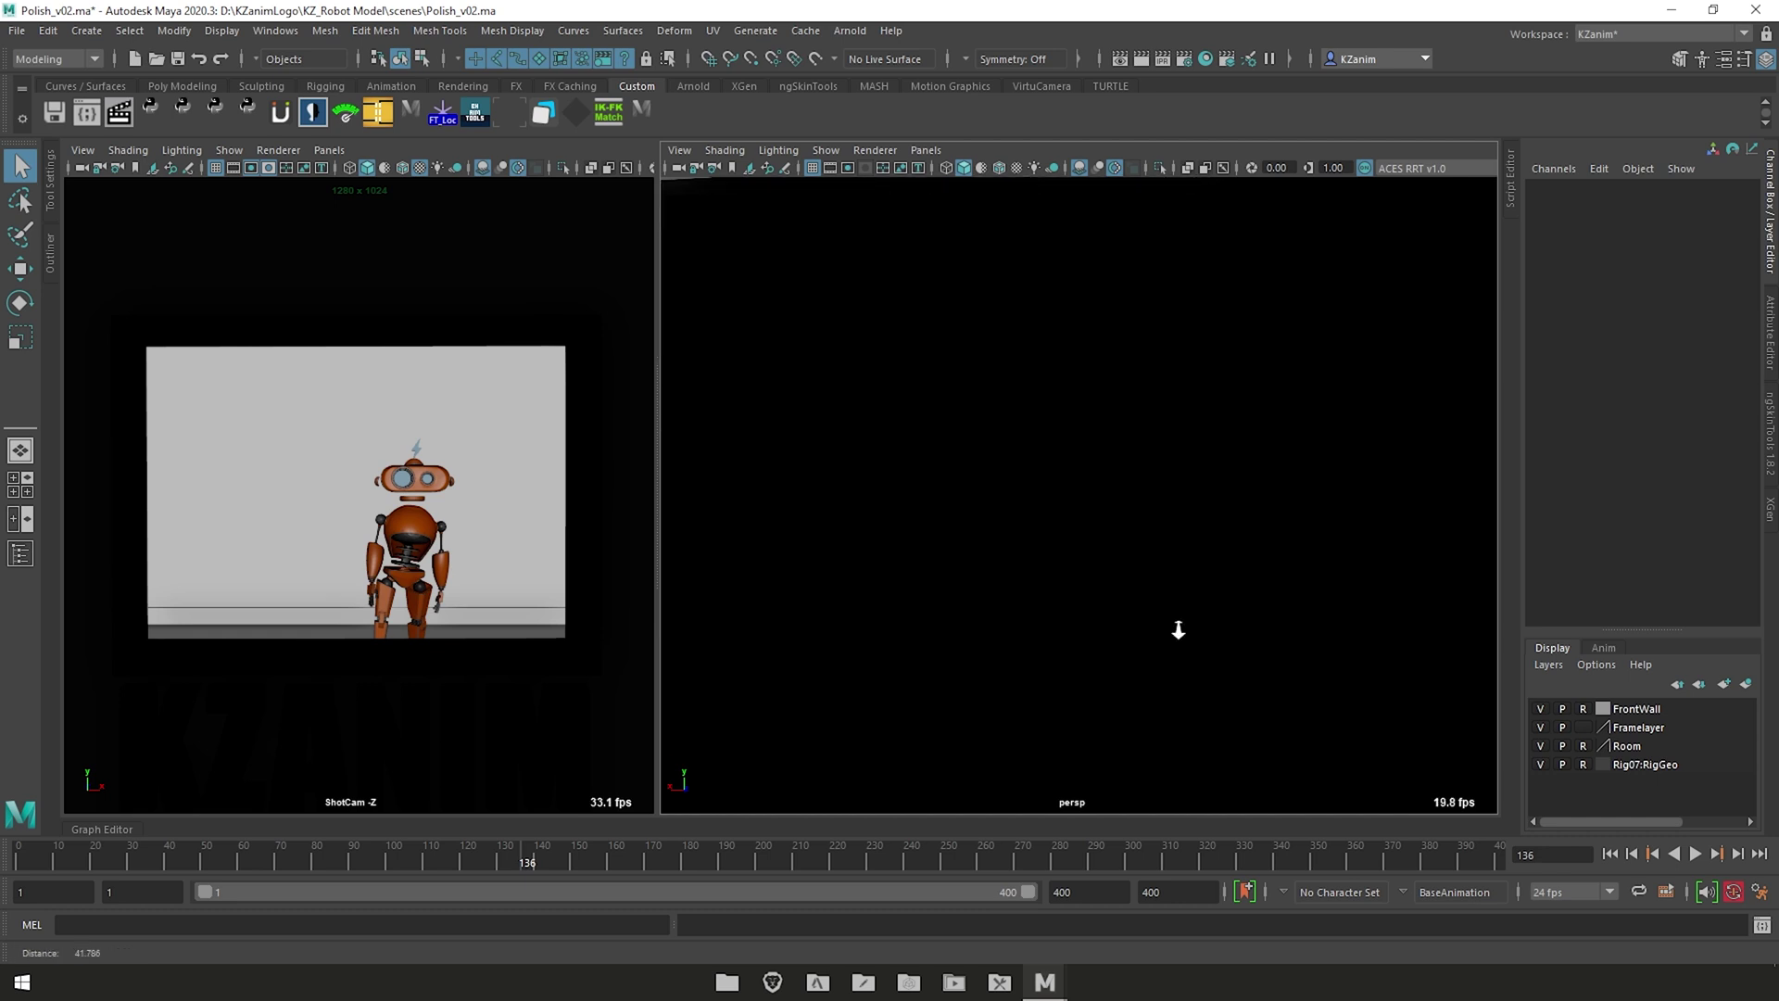
alt+drag(1146, 571, 1334, 576)
alt+right_drag(1335, 575, 1206, 613)
alt+drag(1206, 614, 1179, 590)
alt+drag(1323, 583, 1338, 579)
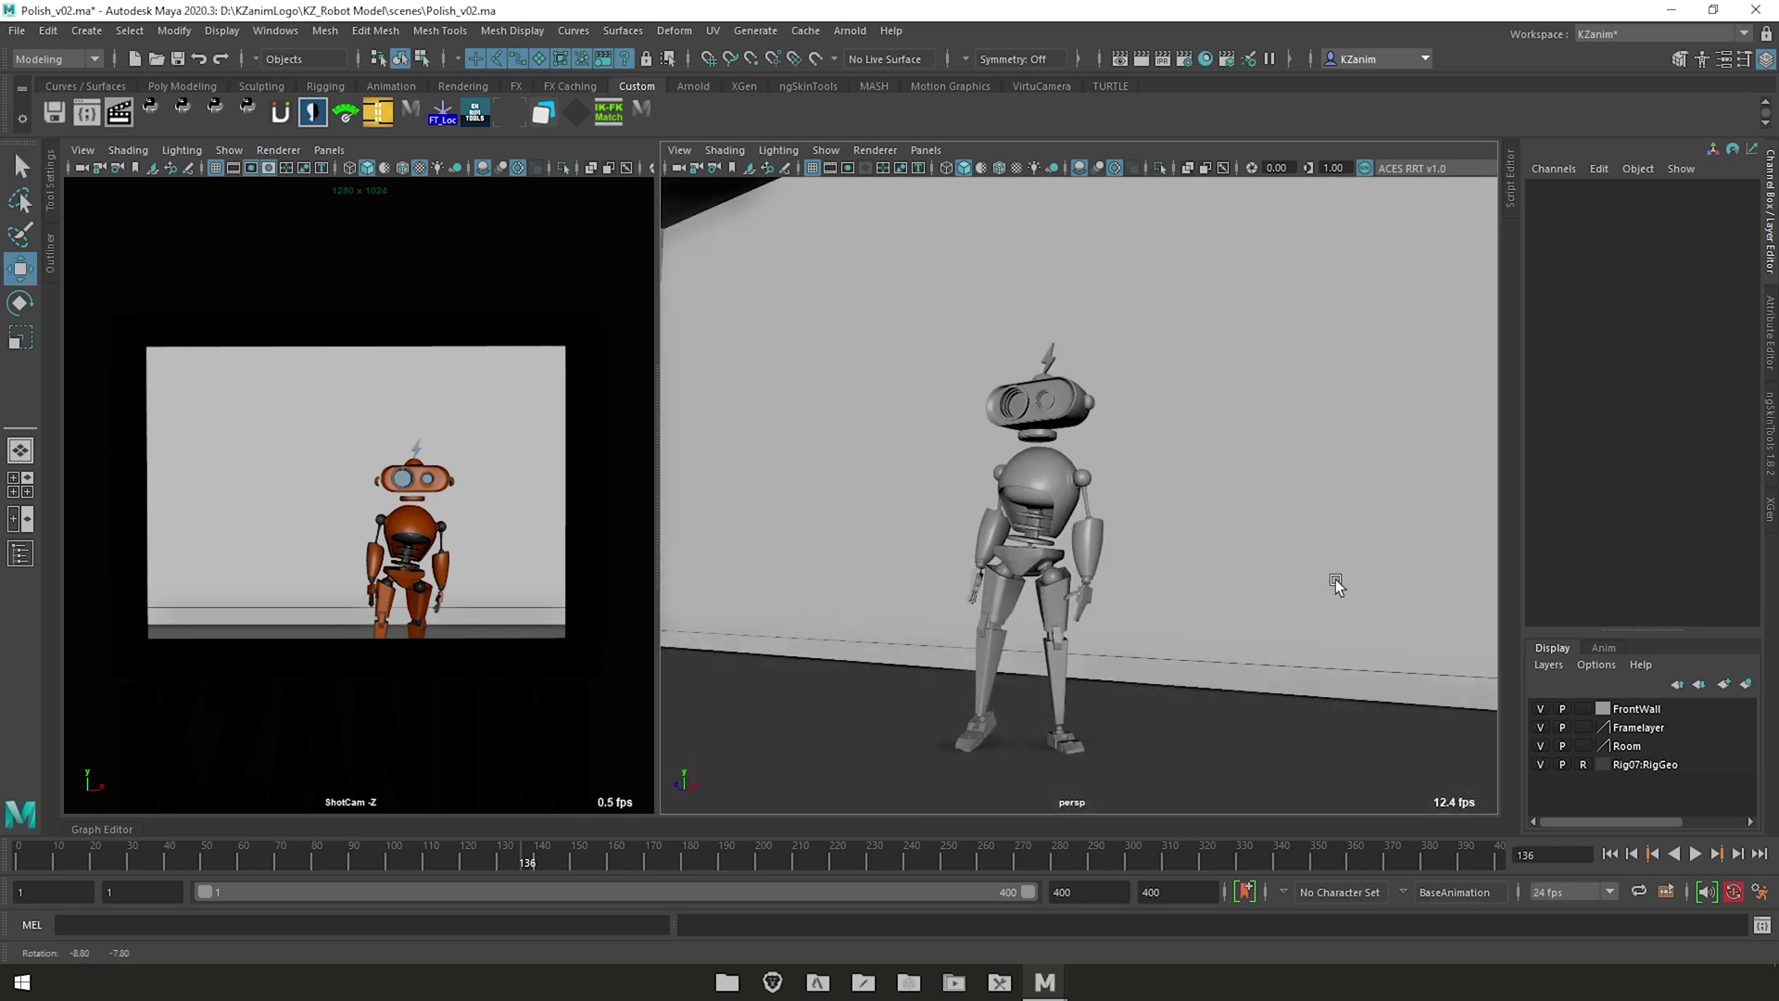
alt+middle_drag(1296, 569, 1310, 569)
alt+right_drag(1311, 569, 1309, 571)
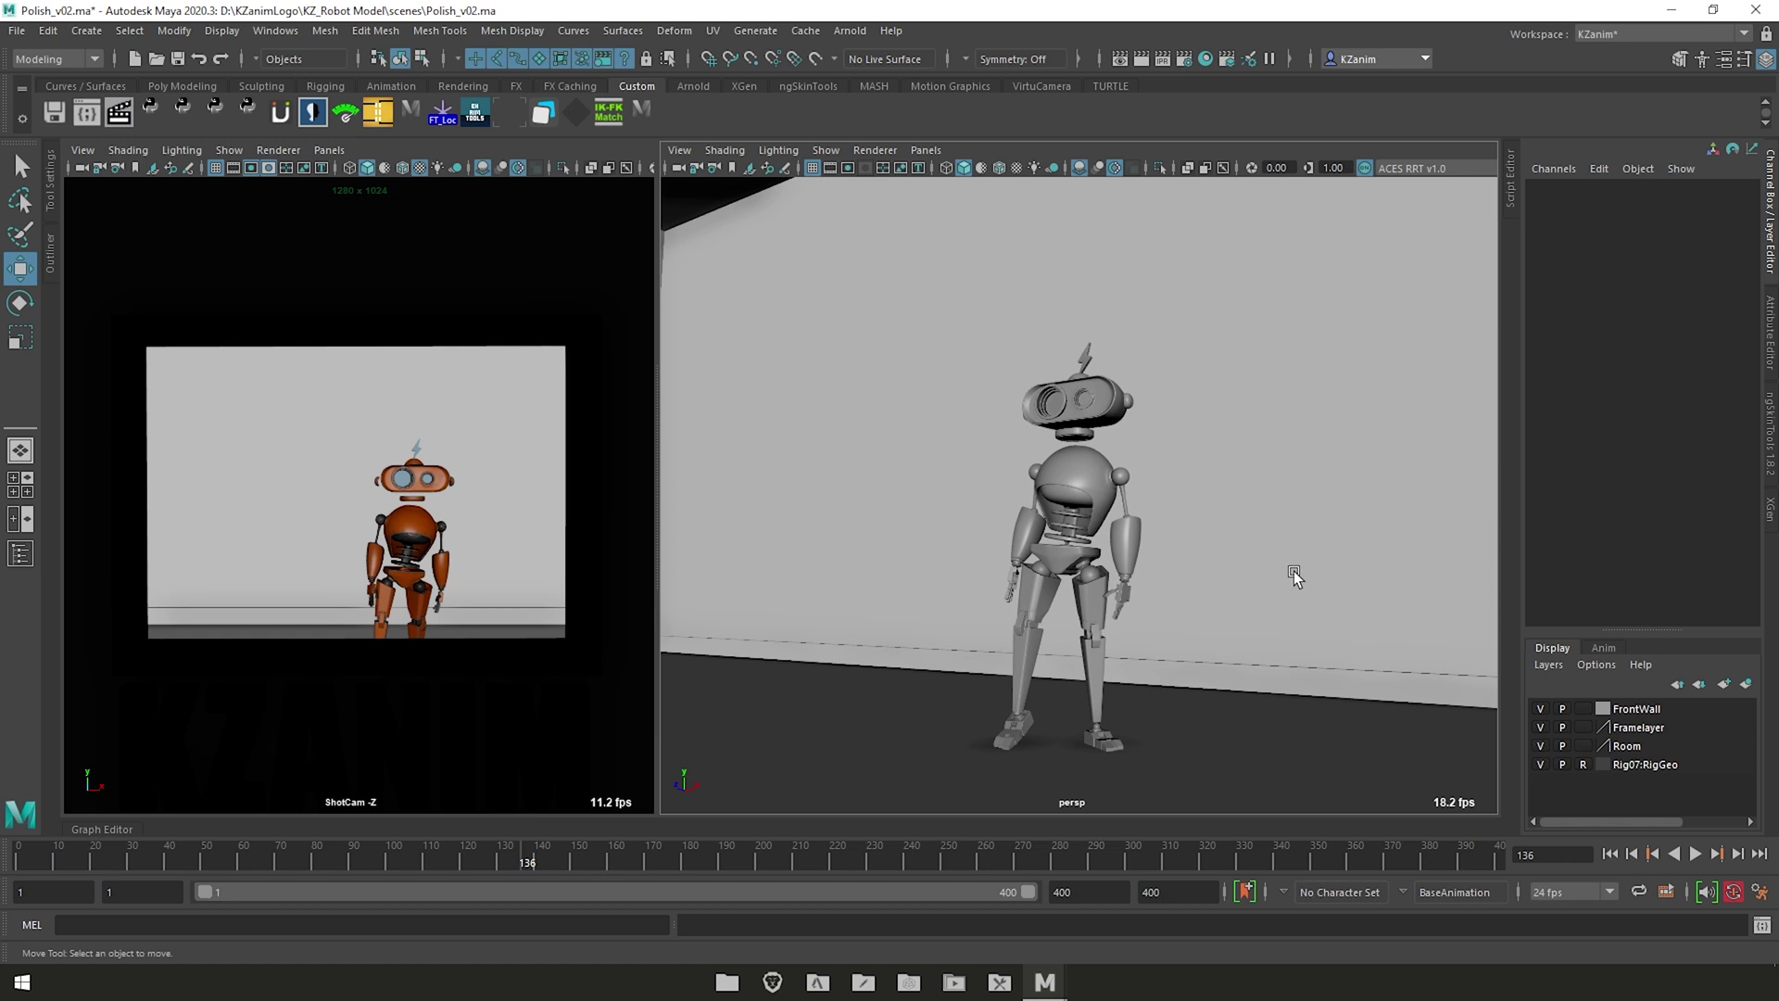
Step: Select the back wall, the left wall and the back wall again to test whether the room geometry is selectable
click(1302, 365)
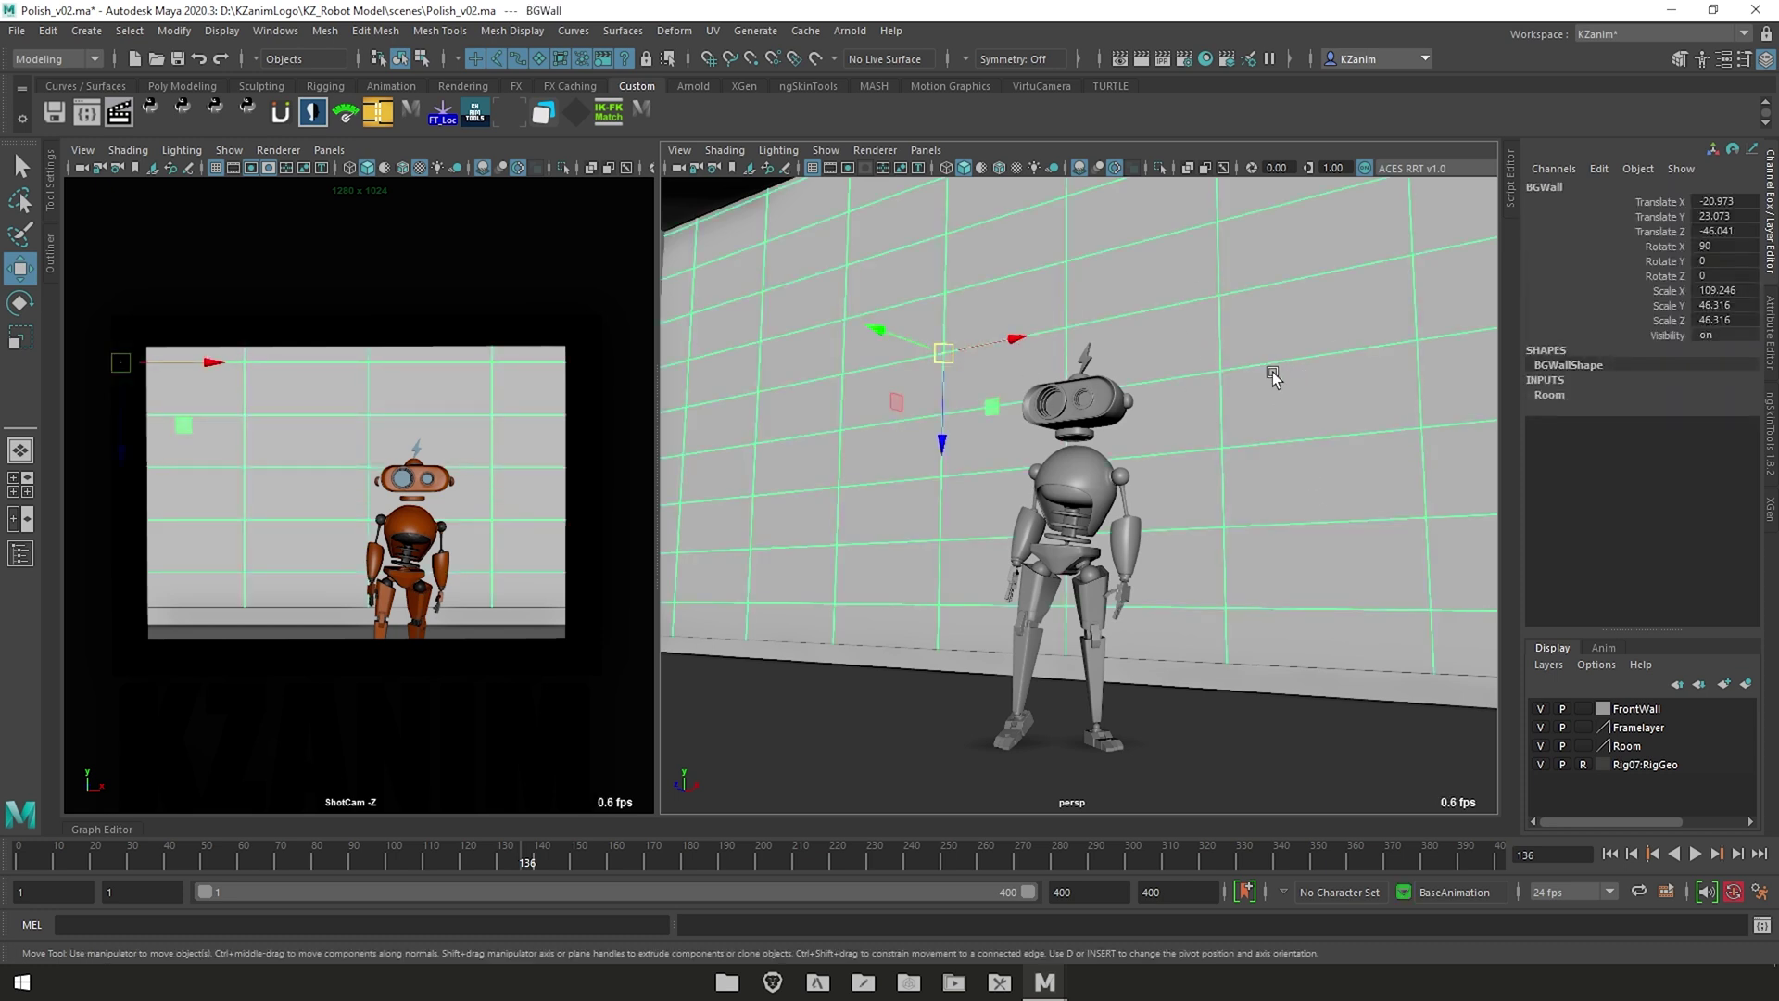
key(q)
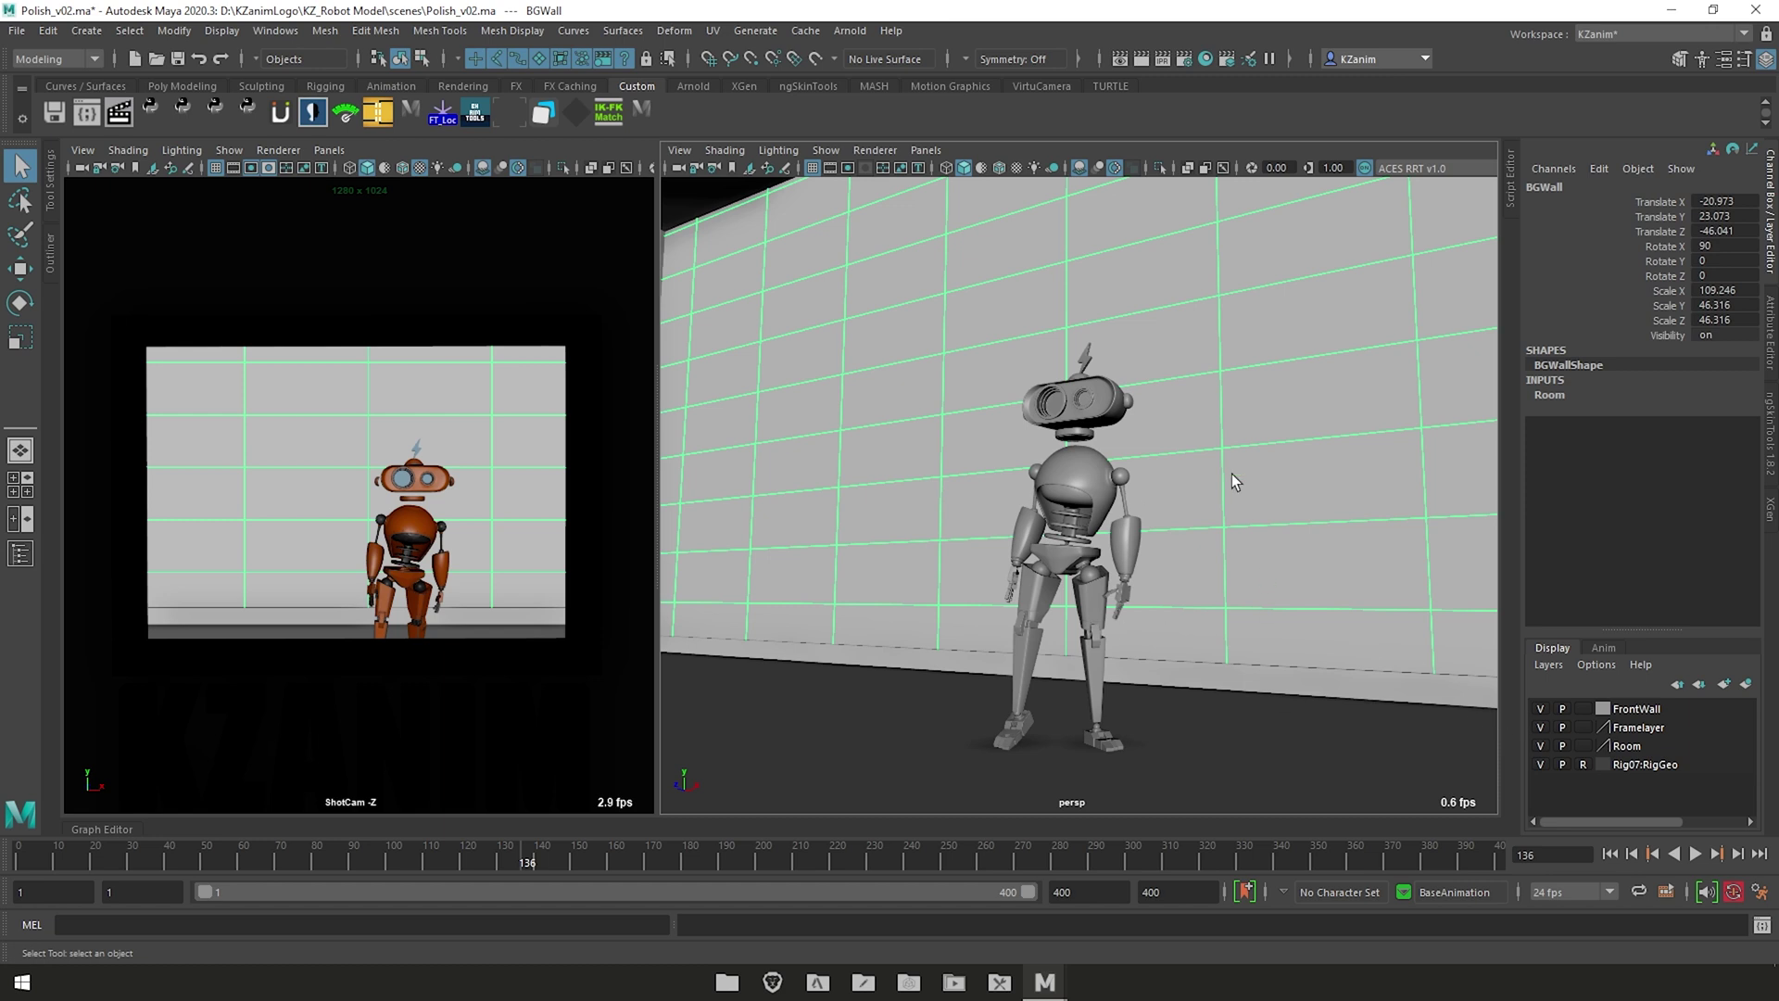
alt+drag(1231, 474, 753, 443)
click(752, 443)
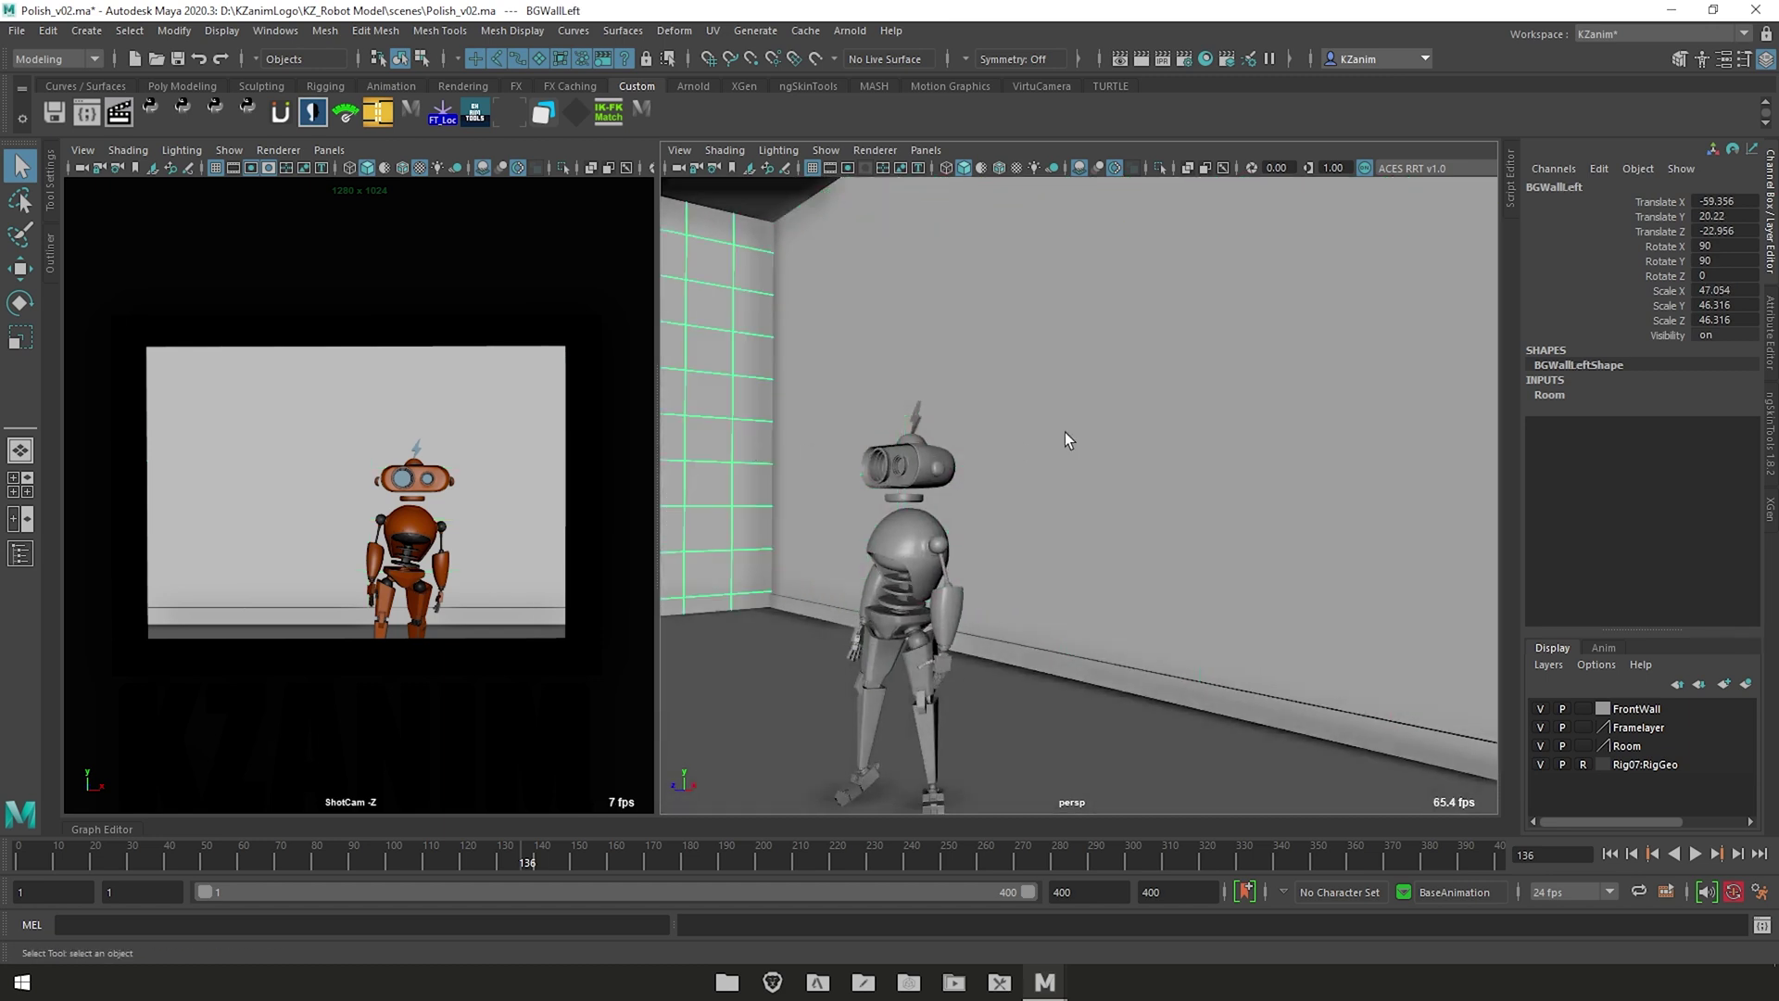
click(1066, 432)
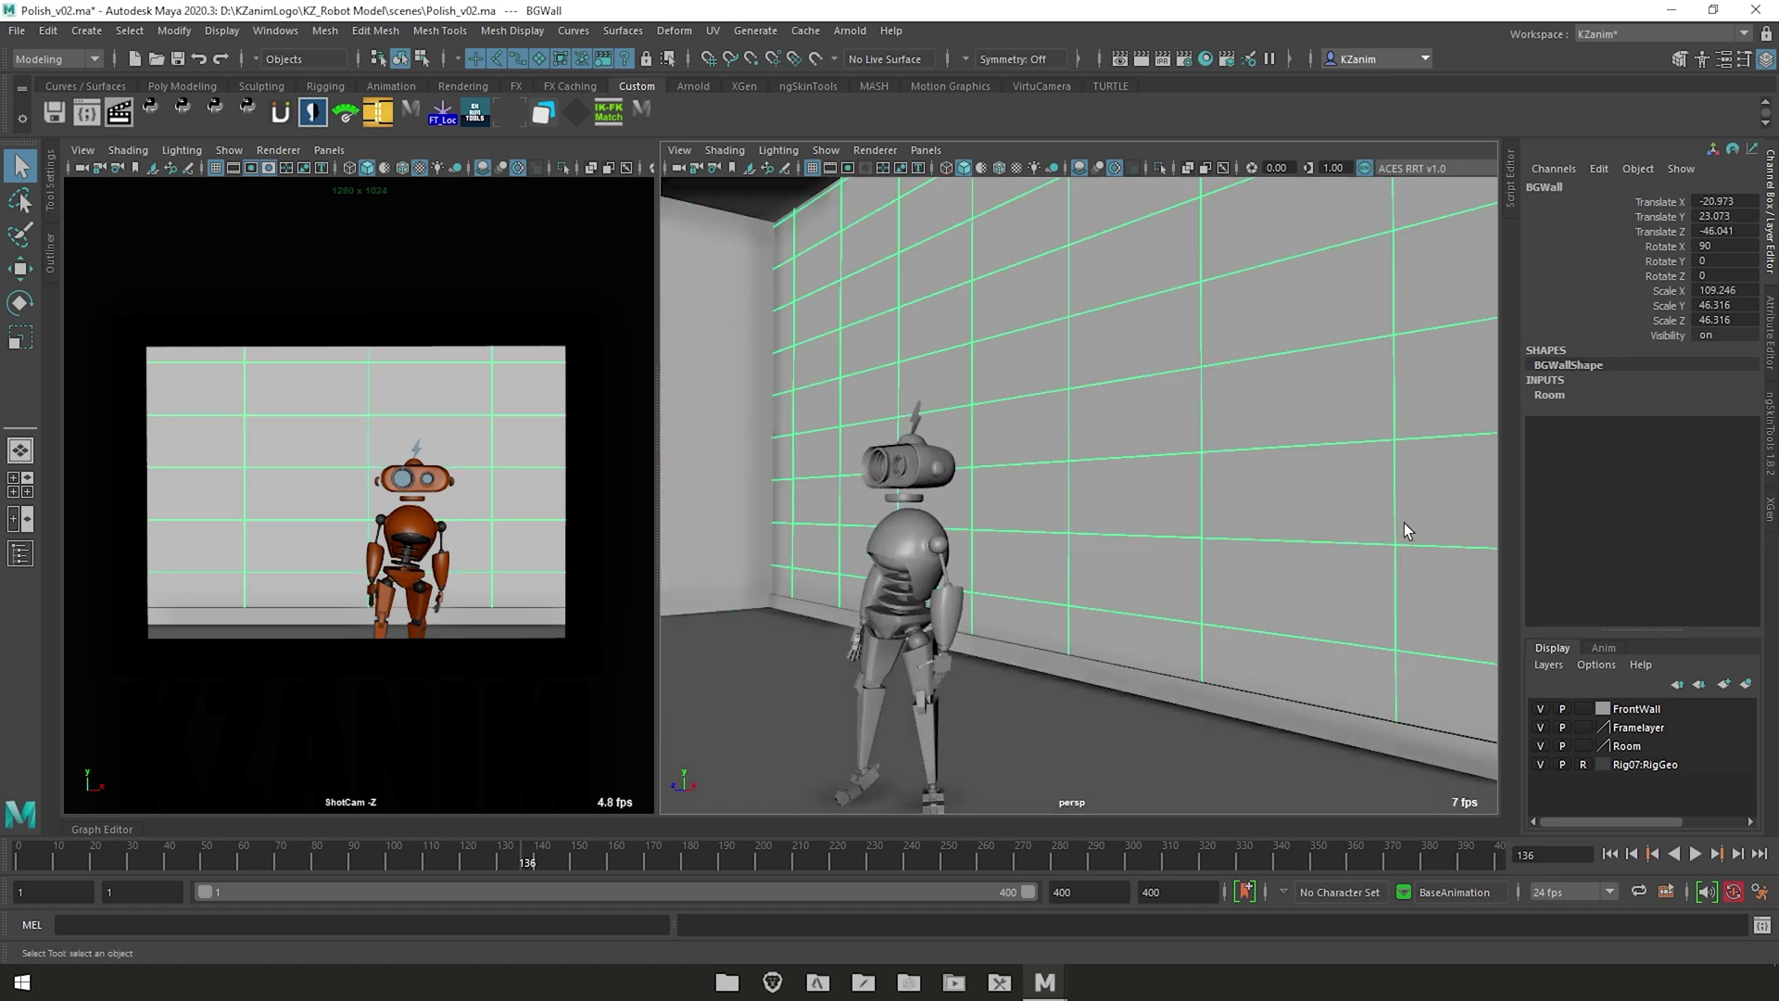
Step: Set the Room display layer to Reference, test selecting the back wall, and return the layer to normal
click(1585, 742)
click(1586, 745)
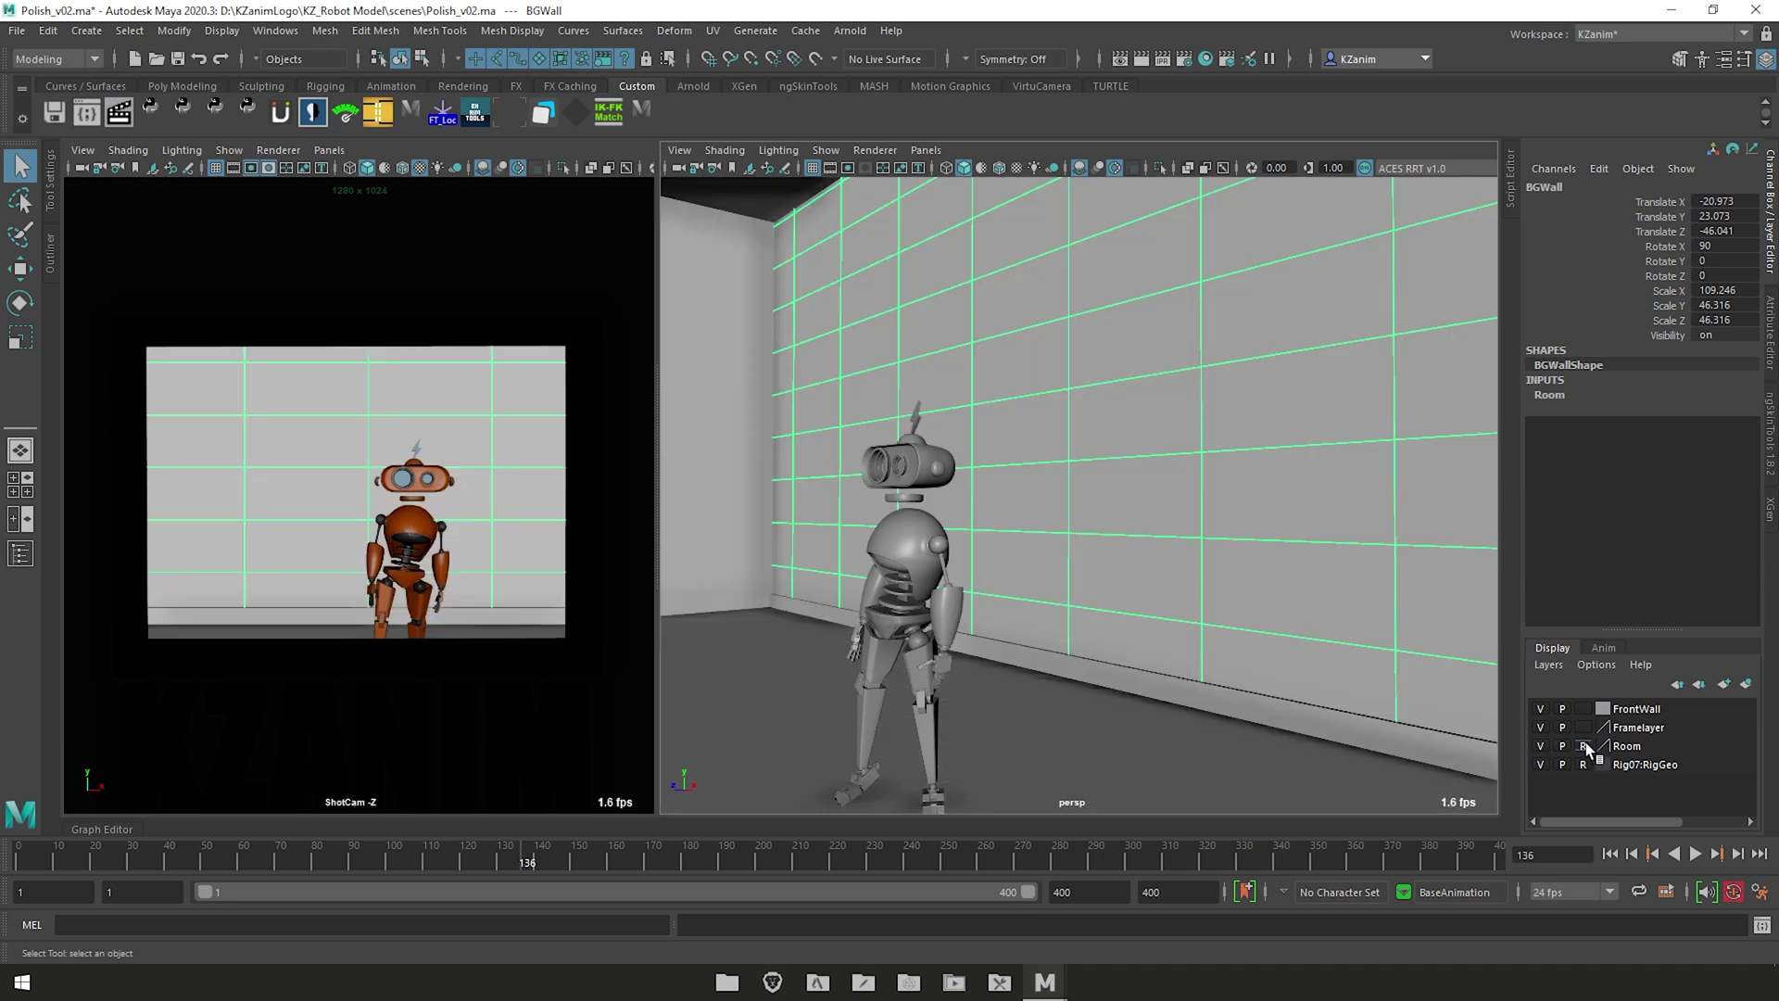
click(1453, 642)
mouse_move(1231, 538)
alt+mouse_down()
mouse_move(1275, 524)
mouse_move(1232, 518)
alt+mouse_up()
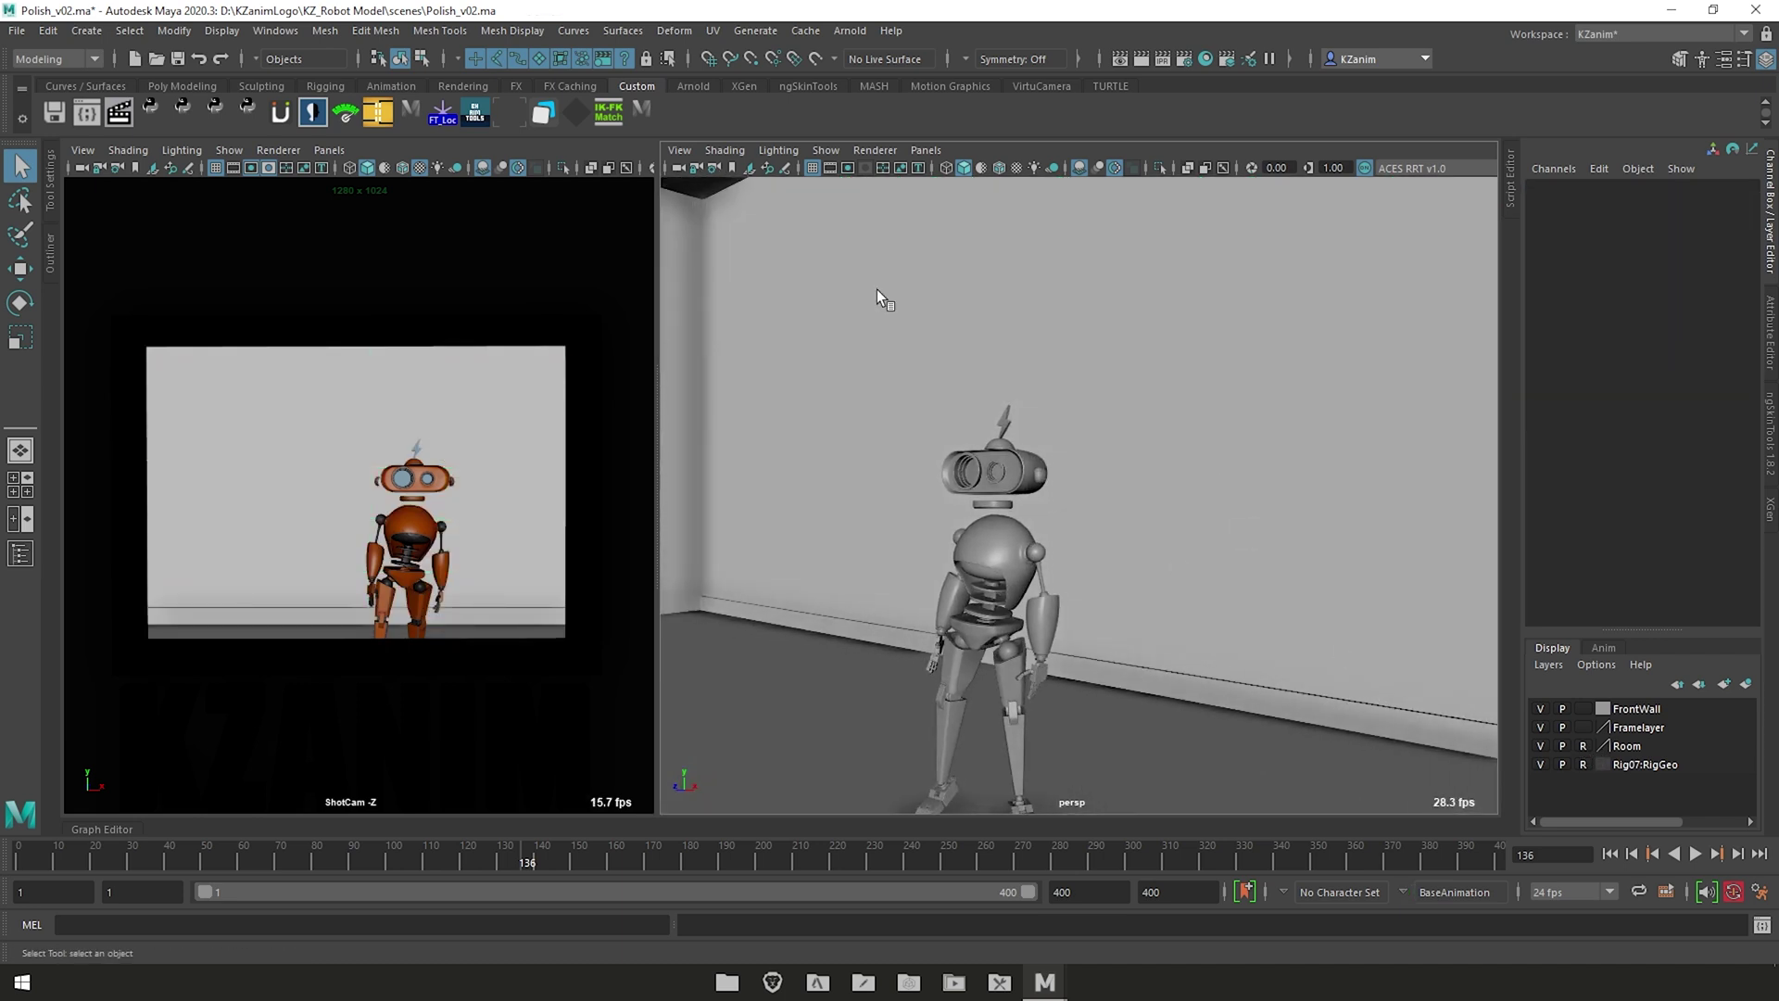
click(1578, 749)
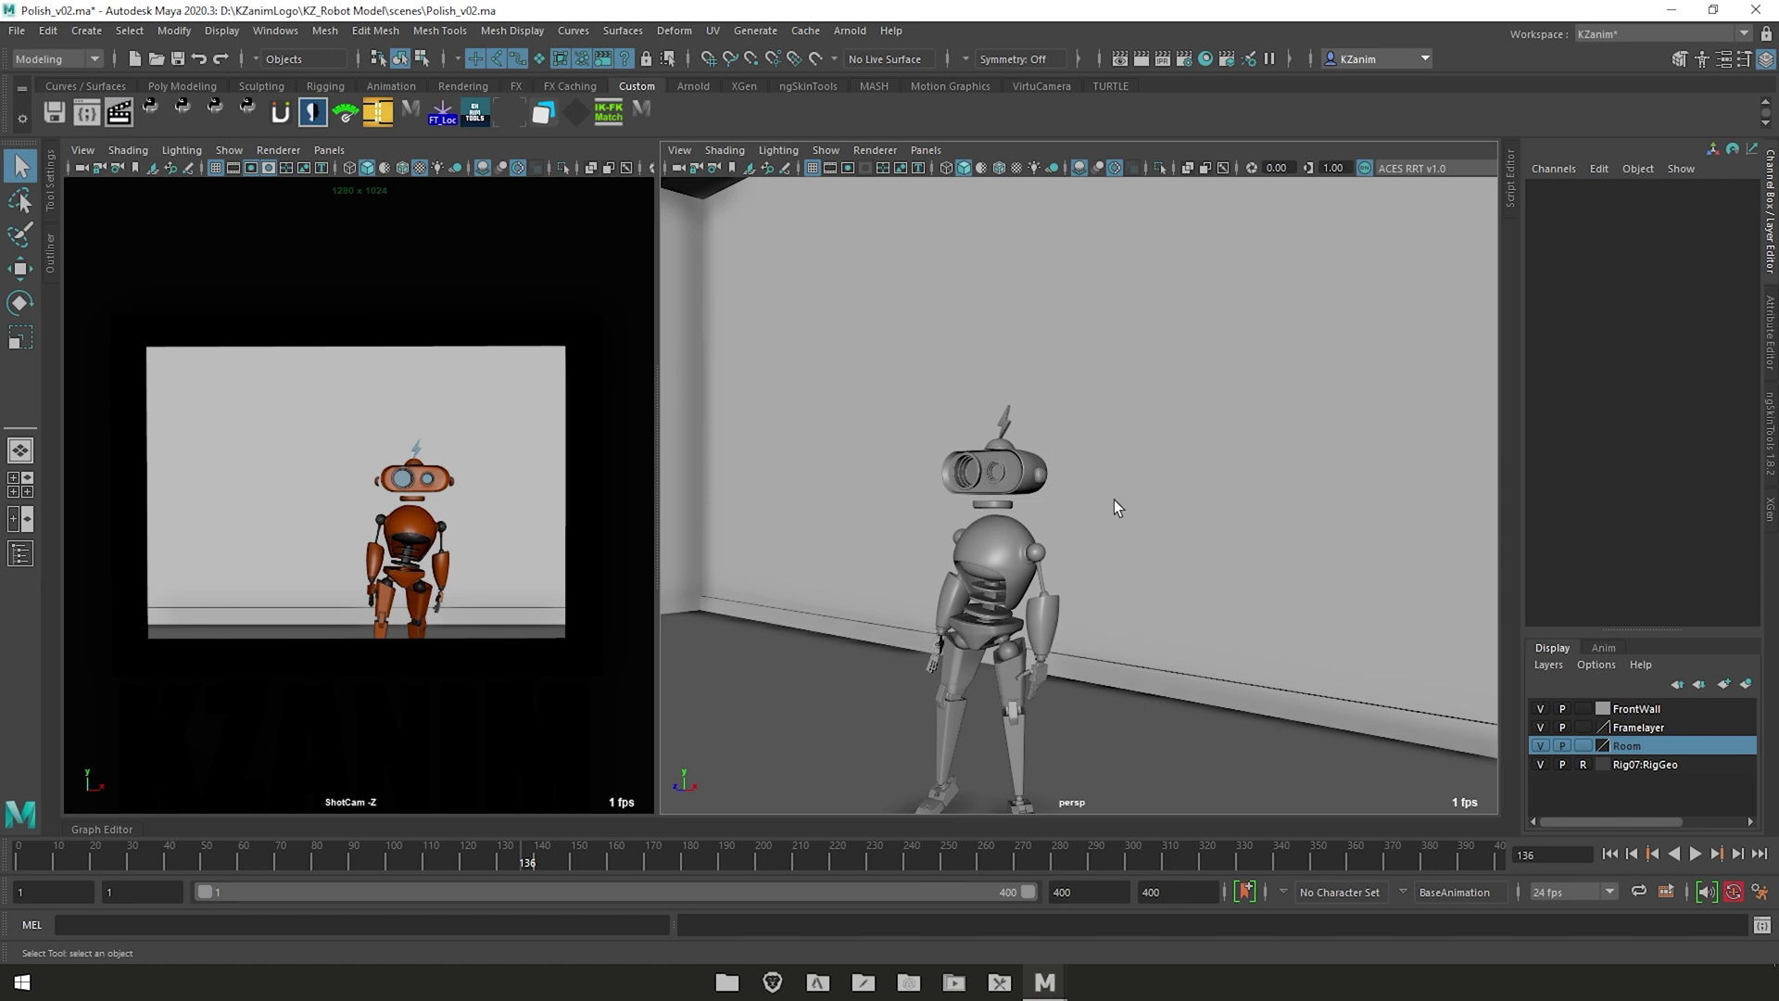
Step: Select the robot's chest control and hide the rig controls
click(990, 579)
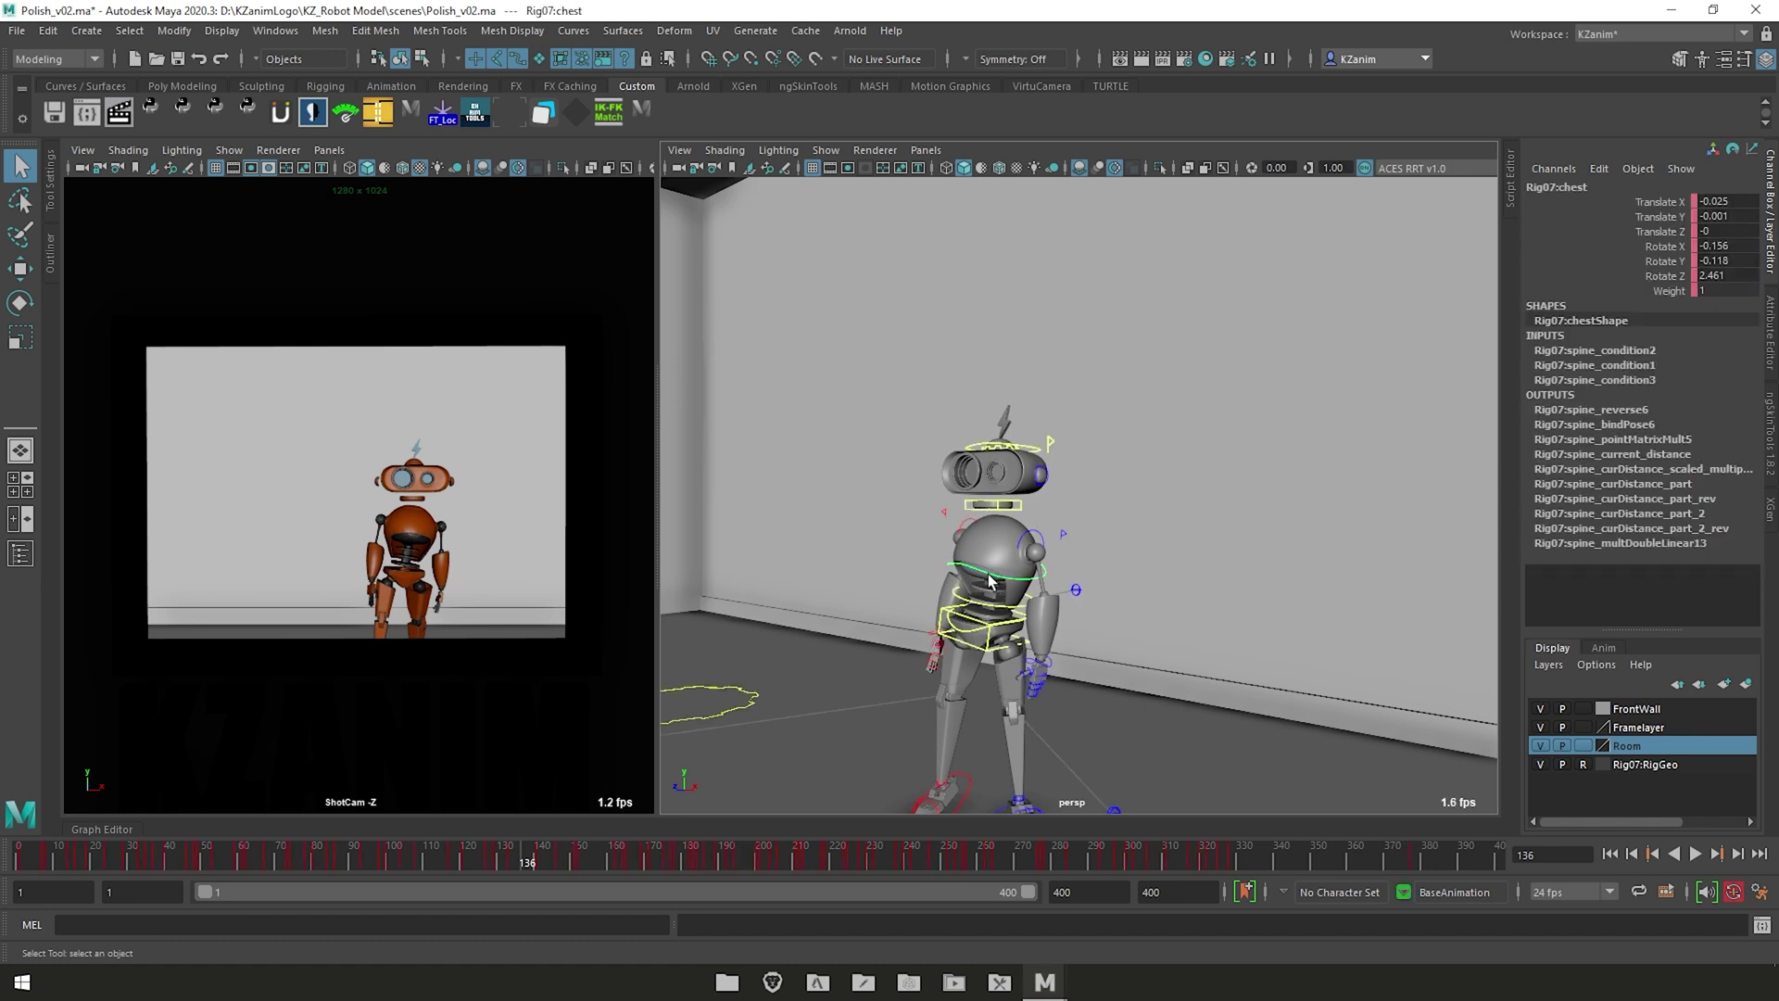
key(alt+1)
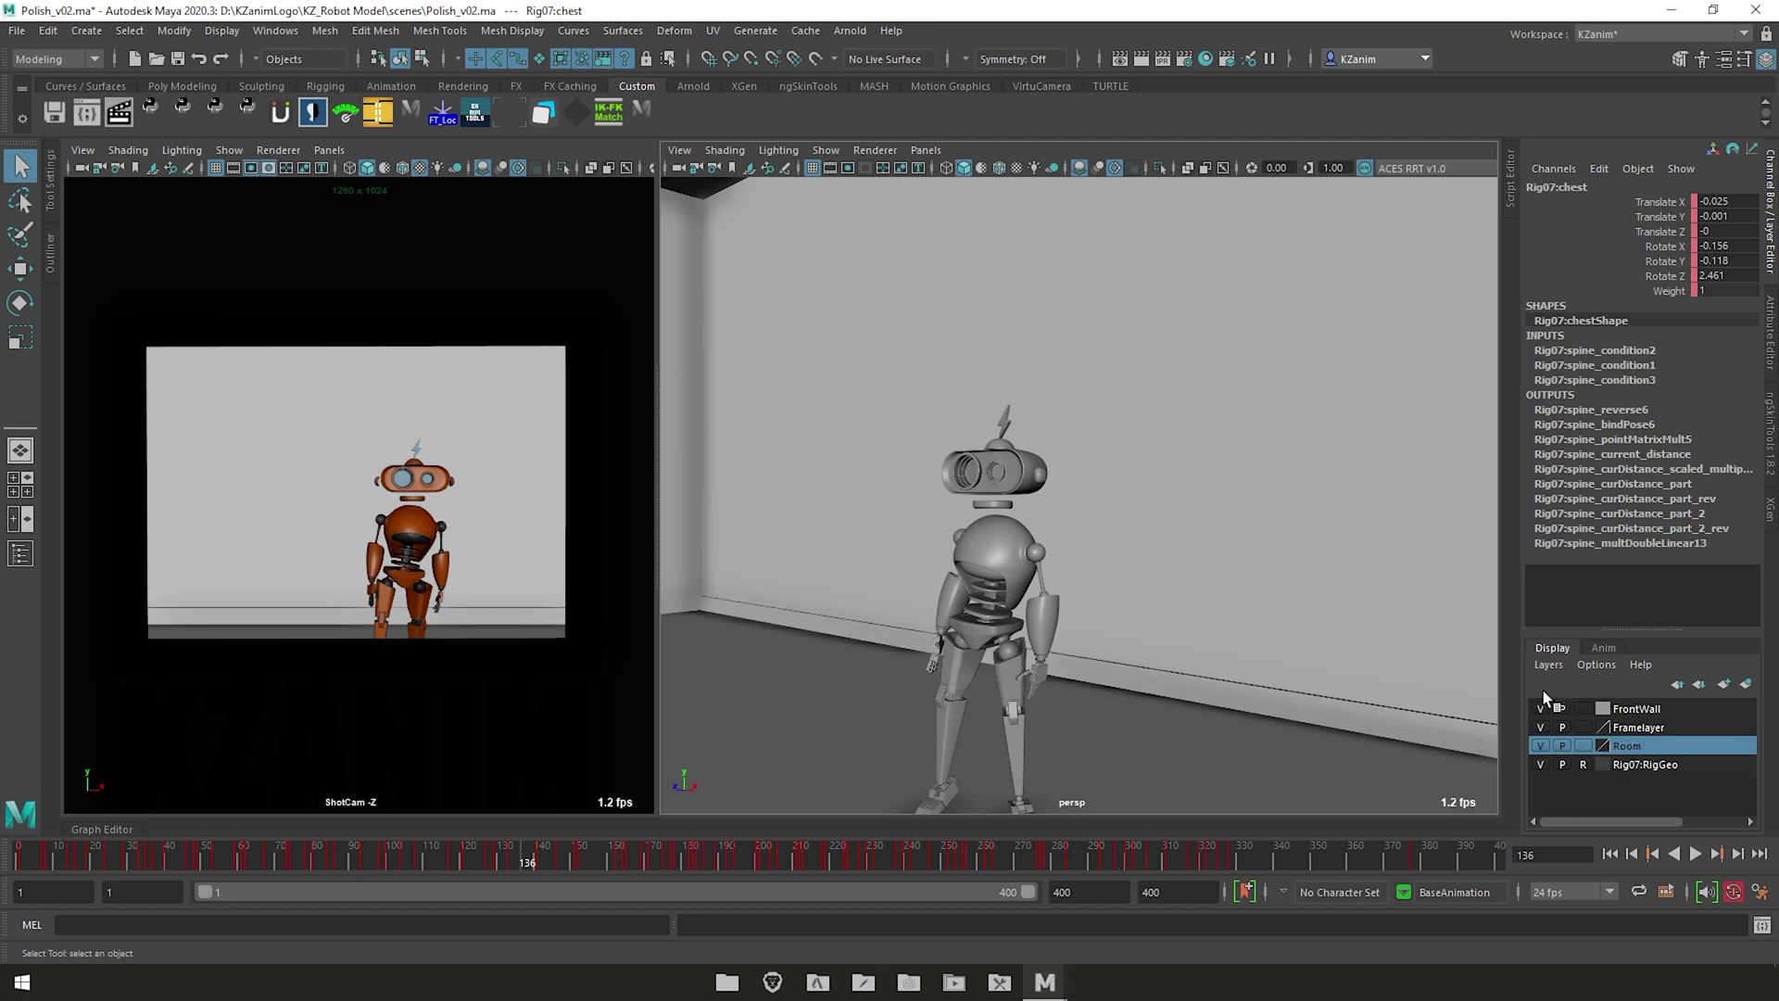
Step: Set the Room display layer to Template
click(1584, 745)
click(1584, 745)
click(1585, 746)
click(1585, 747)
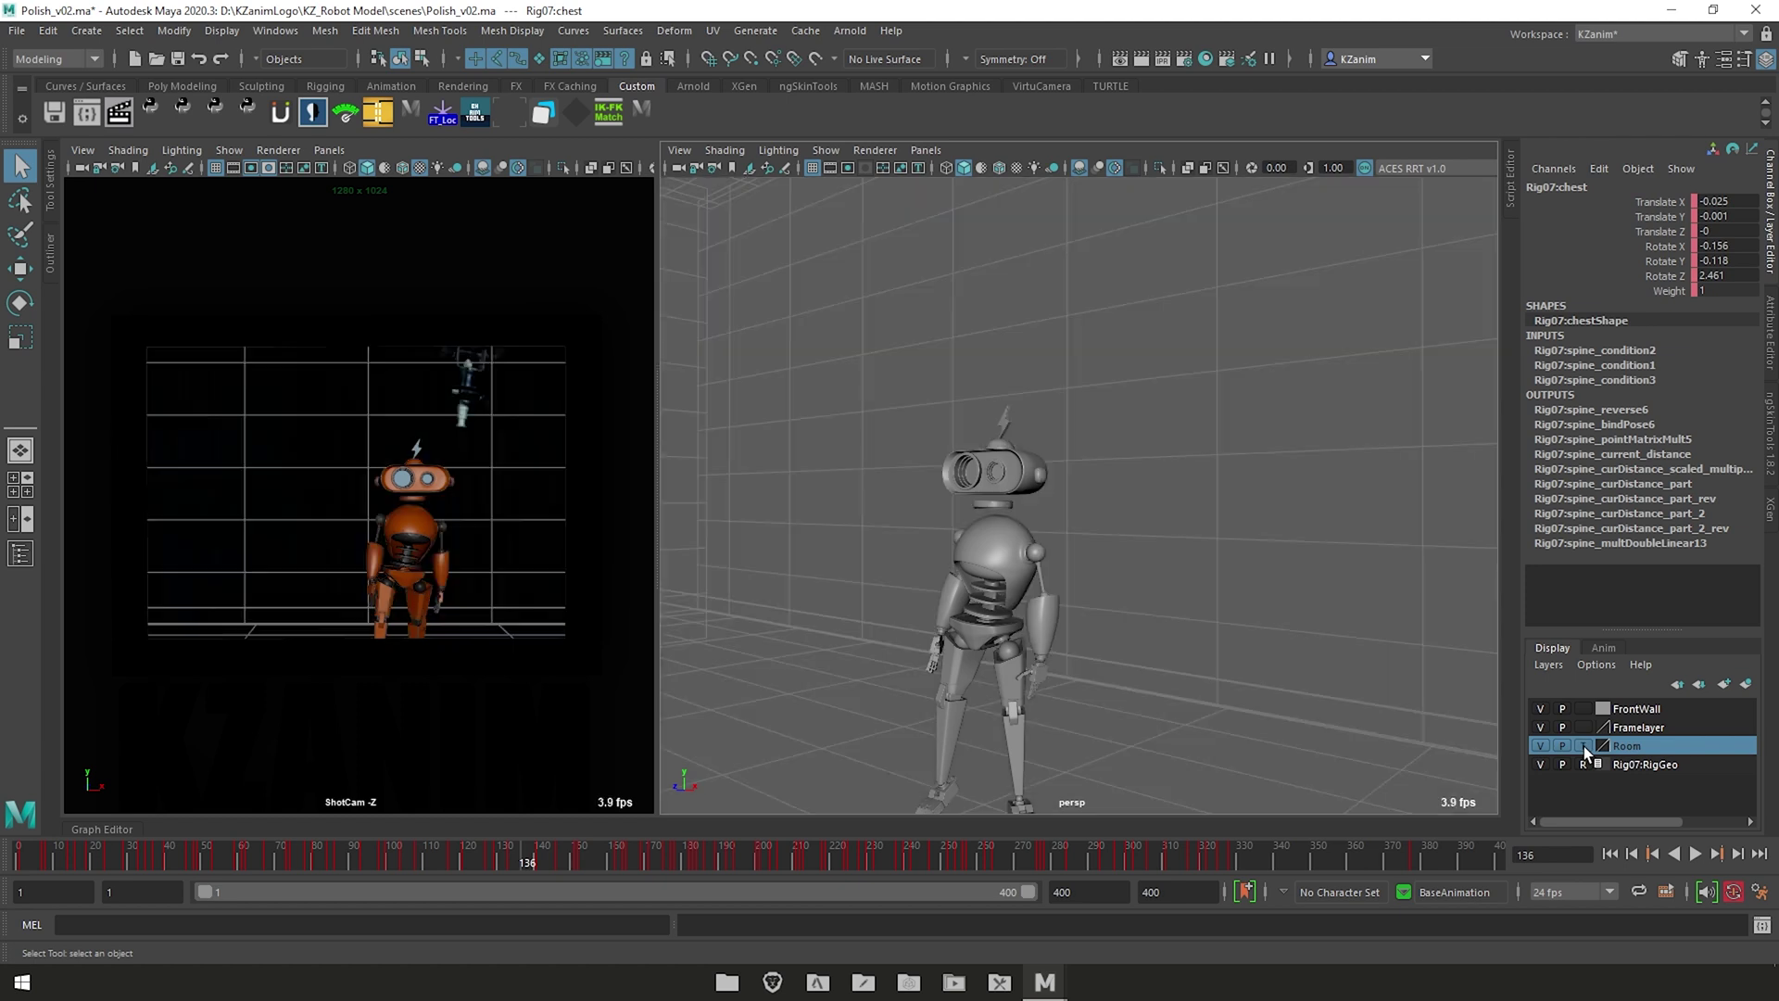
alt+drag(1198, 569, 899, 568)
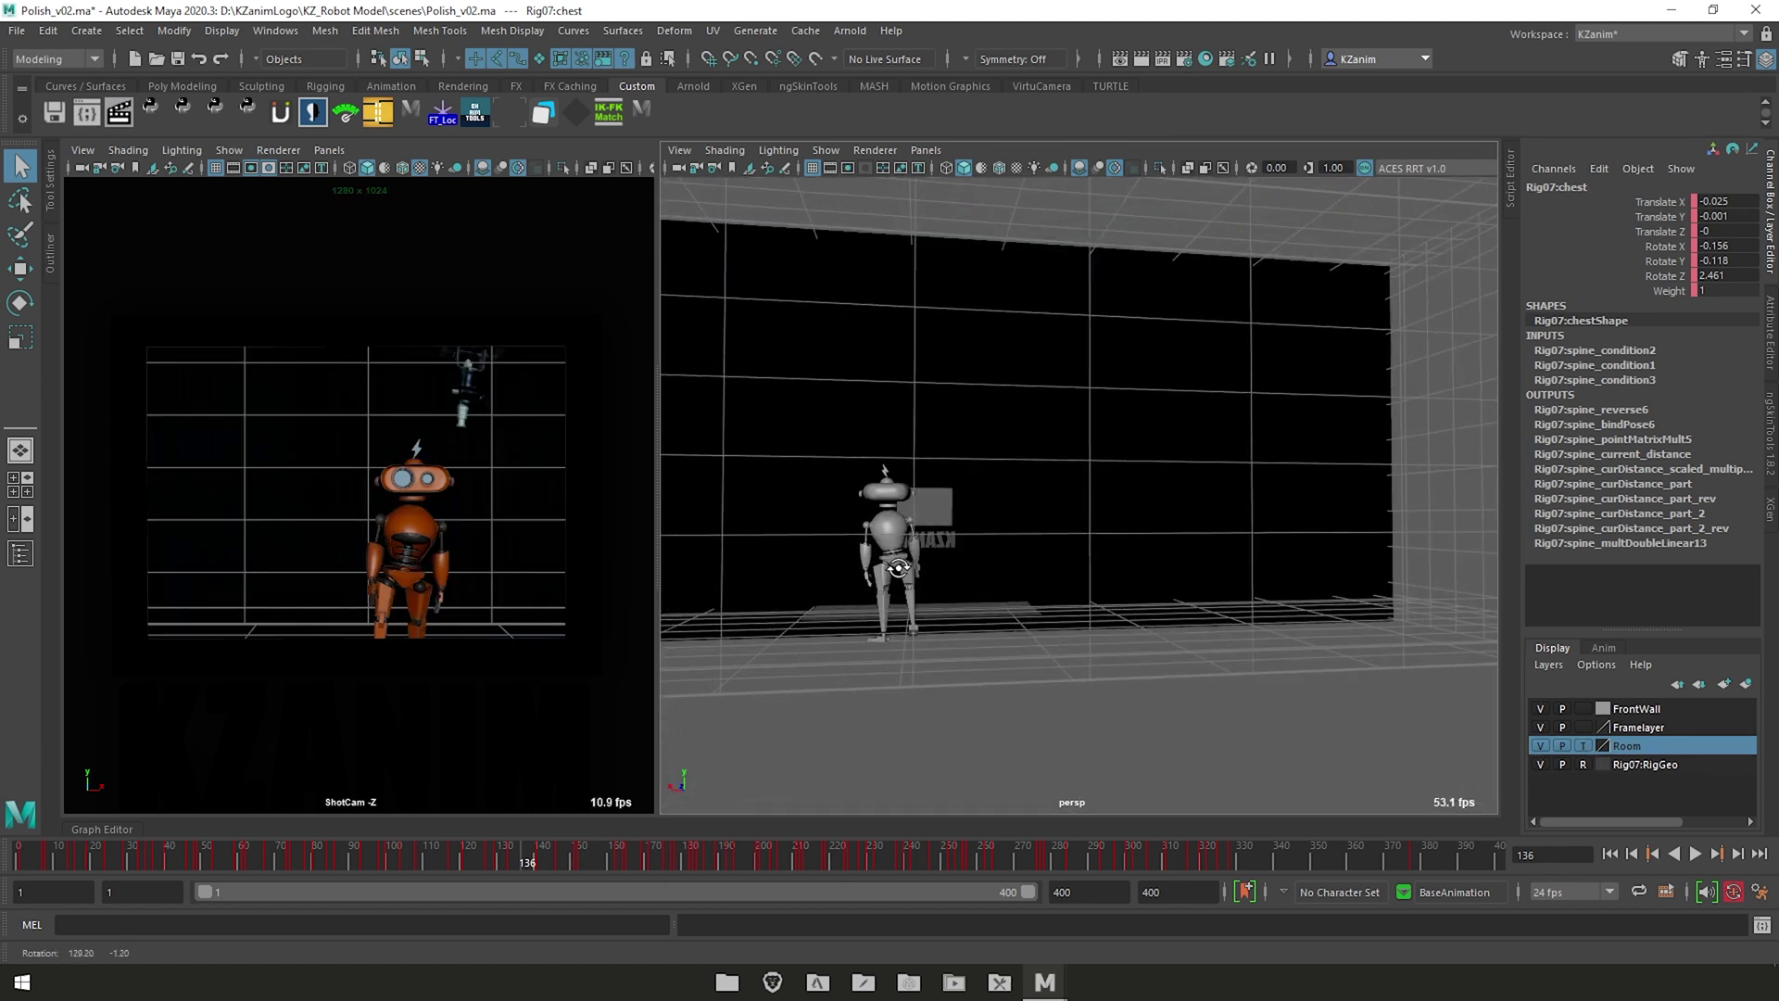
Step: Play back the robot's walk inside the templated room and stop at frame 1
key(alt+v)
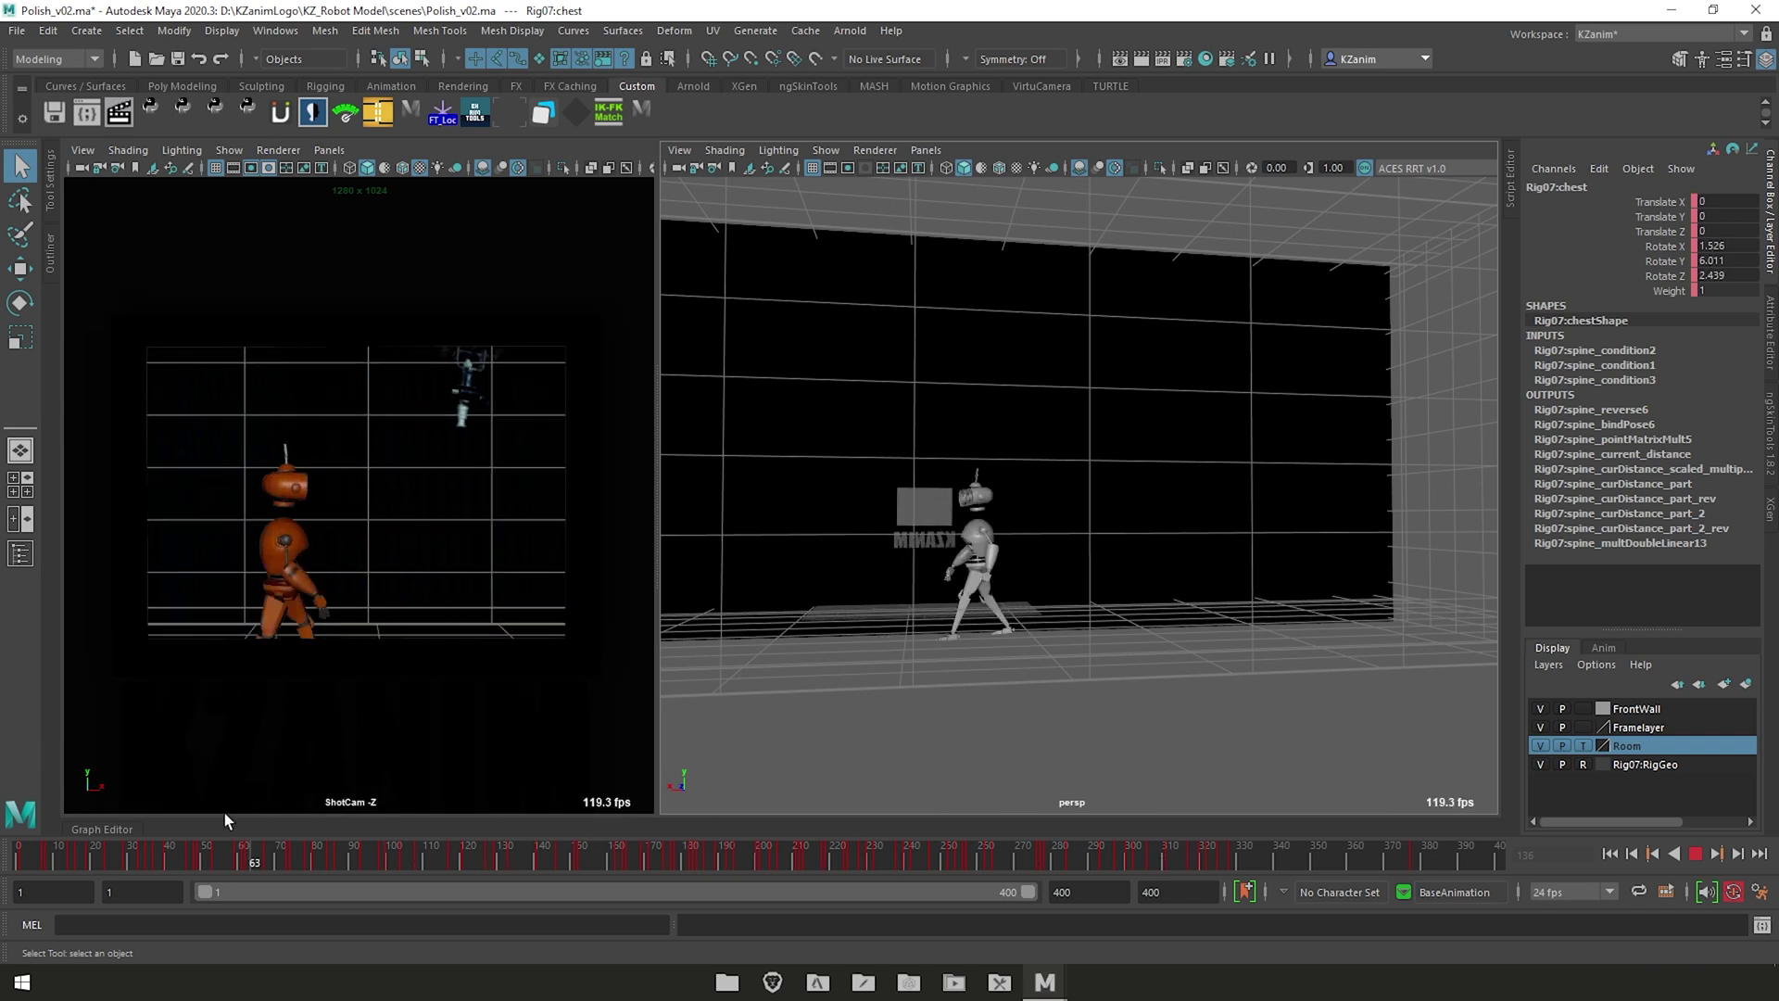
key(alt+v)
alt+drag(905, 627, 1149, 623)
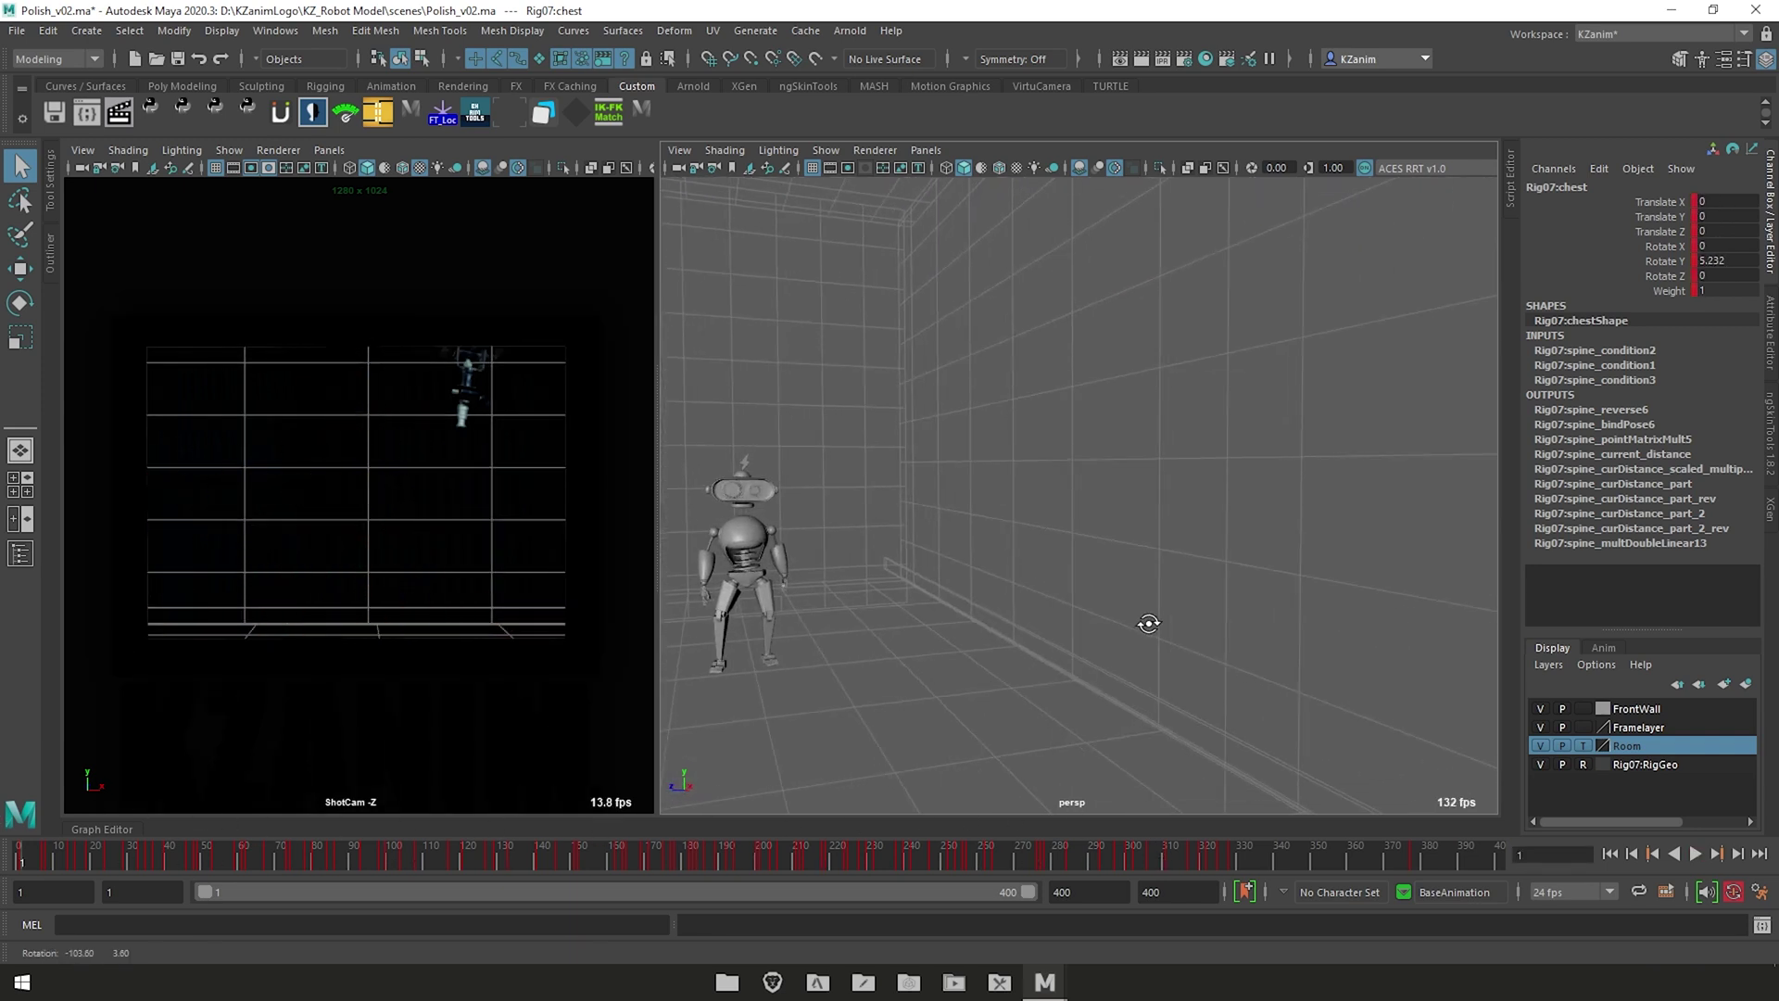
Step: Switch the Room display layer to Reference, back to Template and to Reference again, clearing the selection
click(1584, 747)
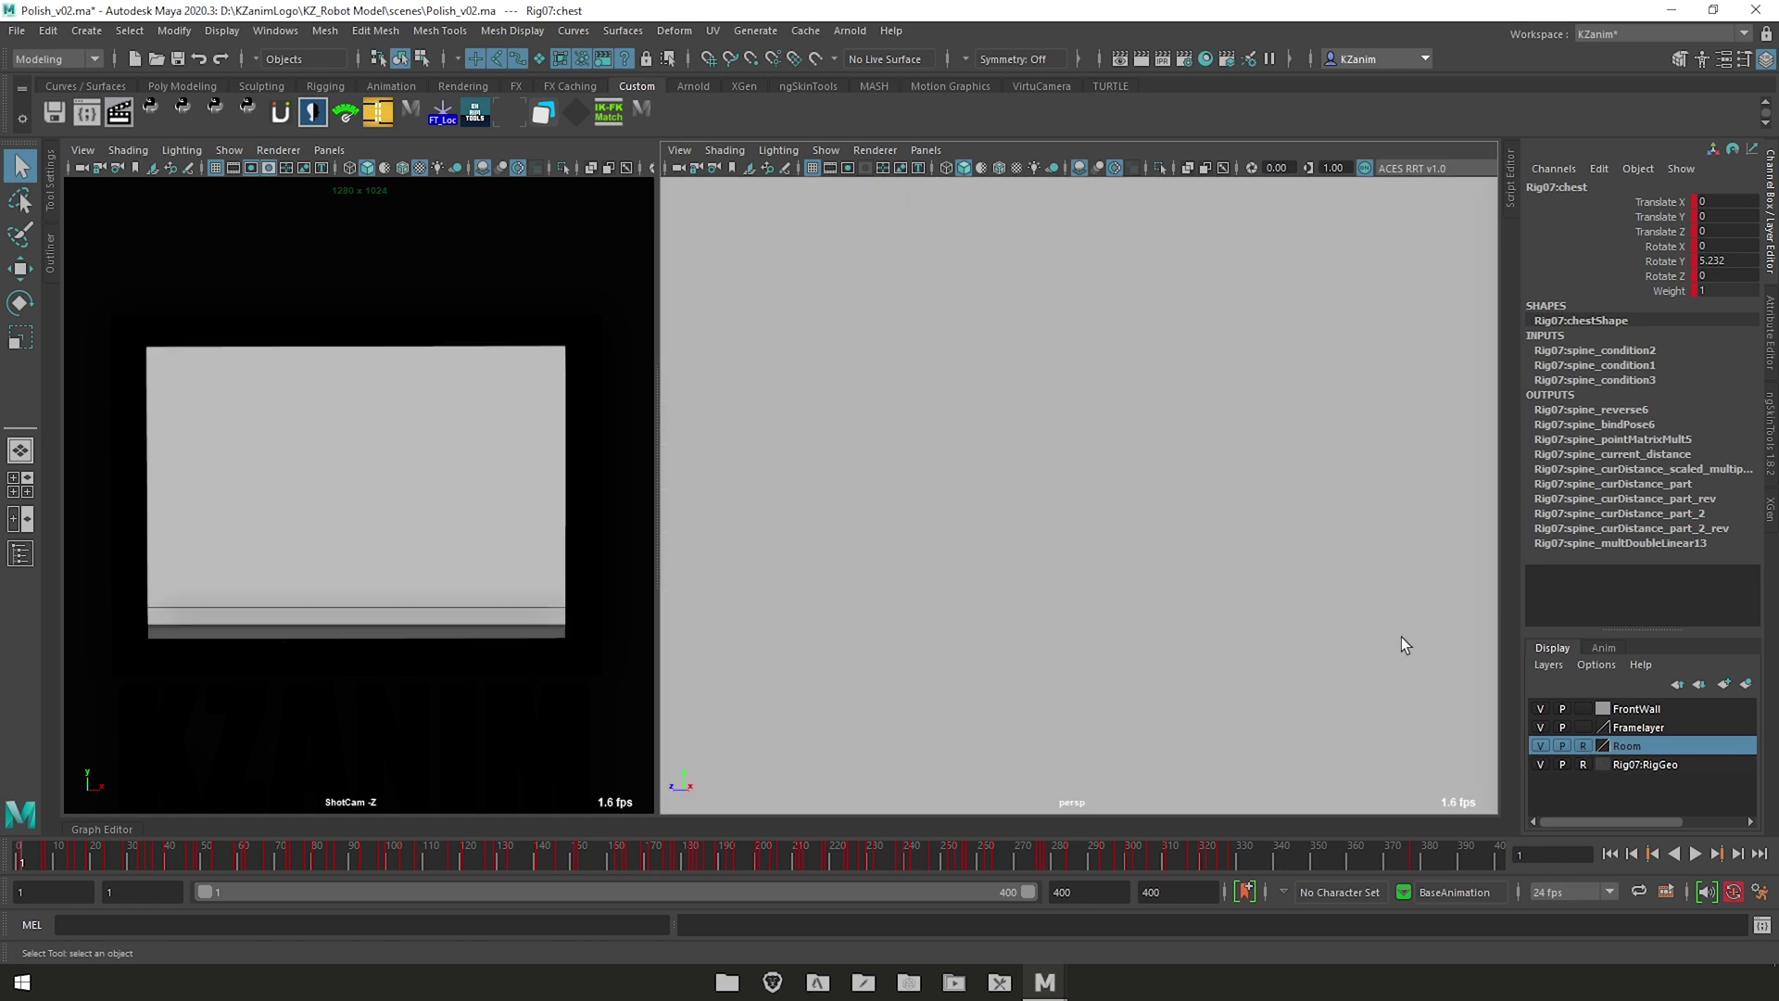
alt+drag(1326, 633, 1254, 636)
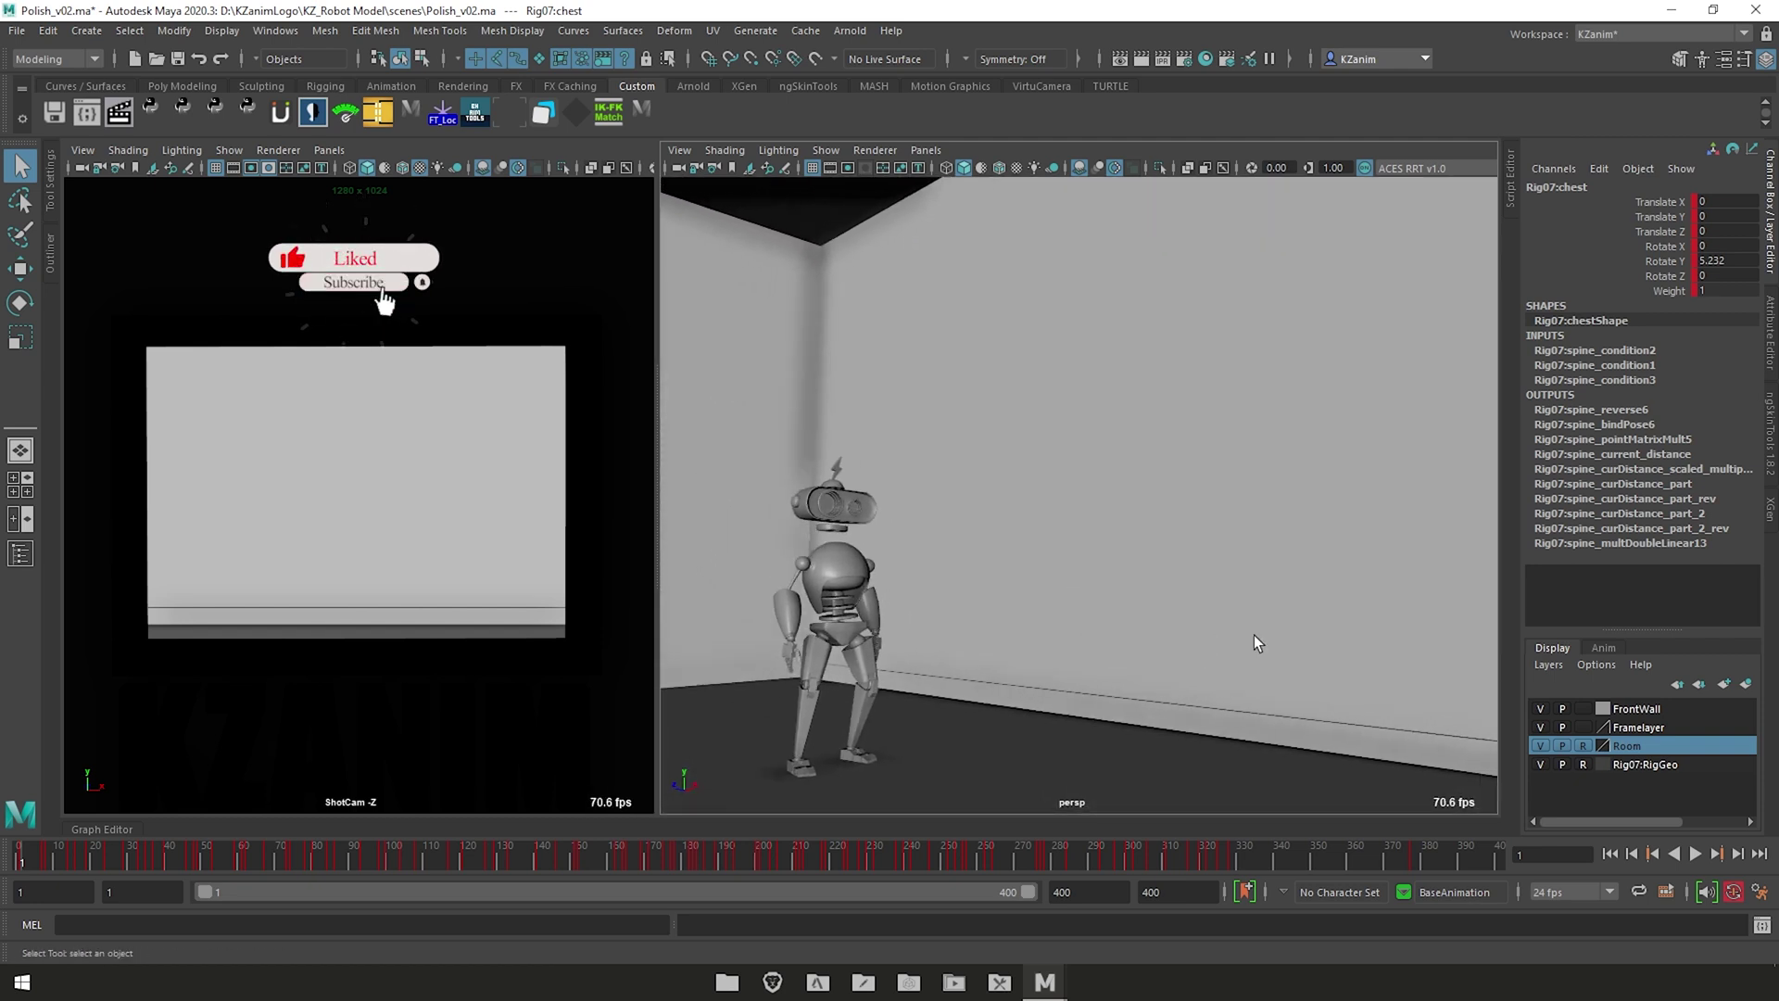
click(1583, 746)
click(1212, 552)
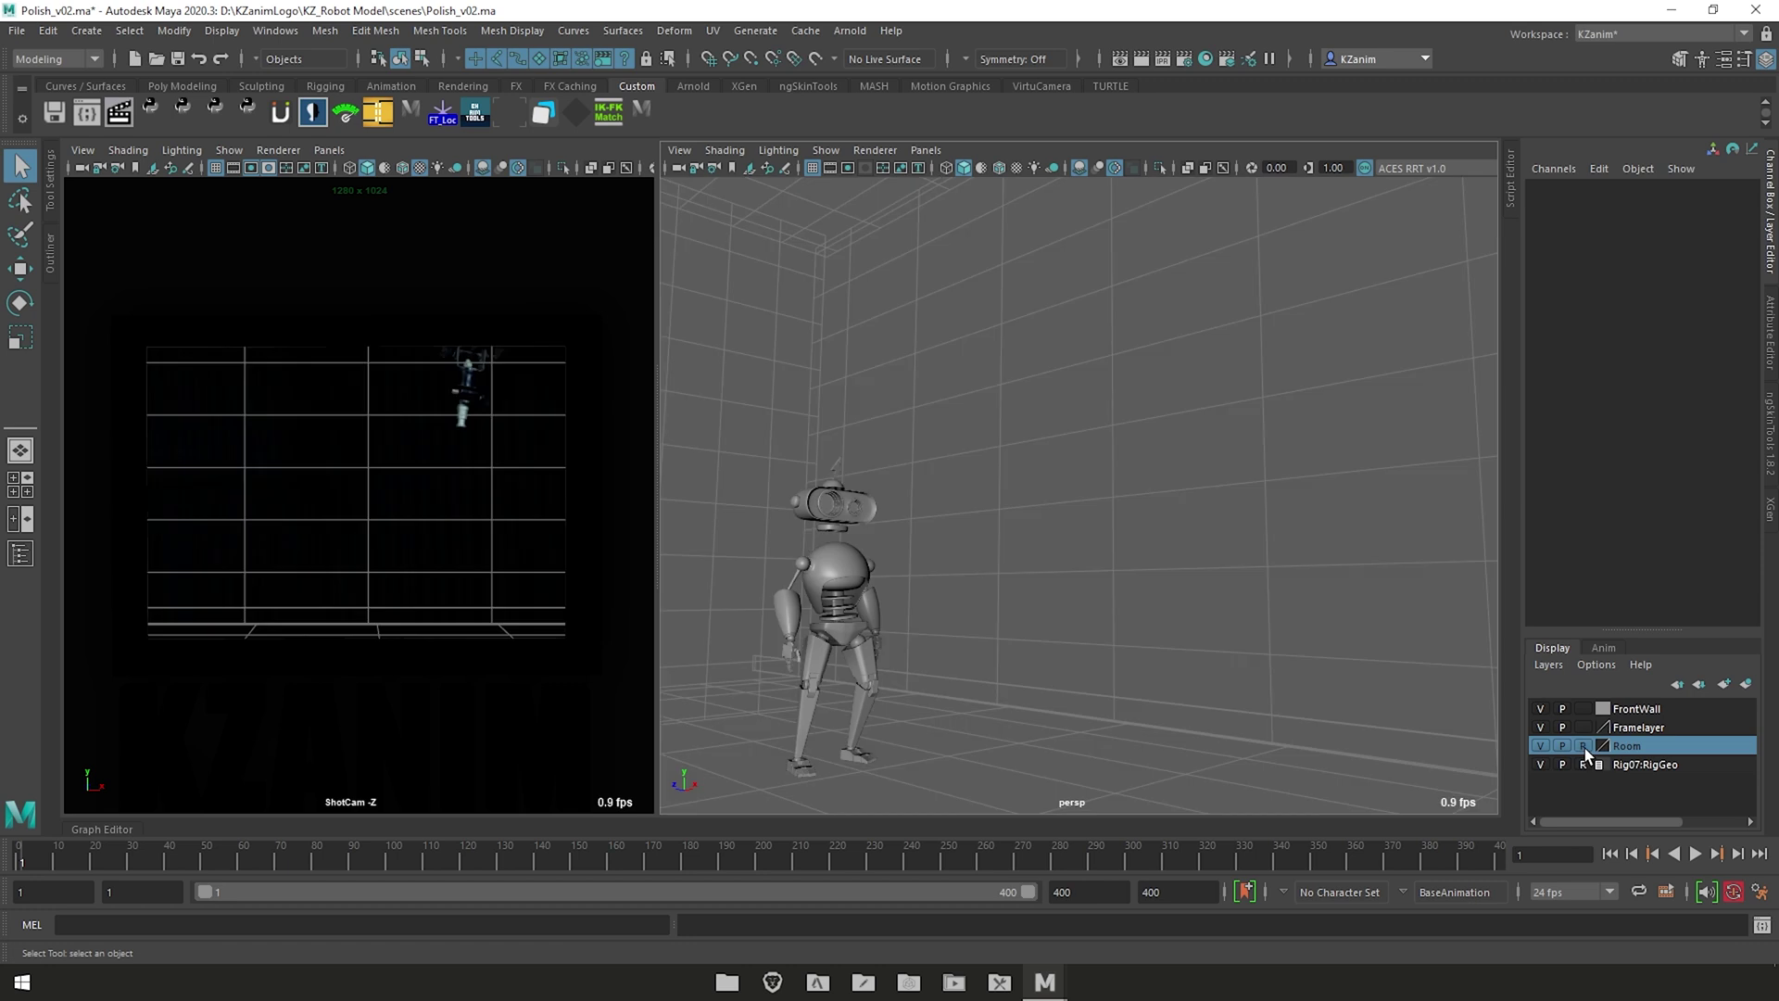
click(1584, 747)
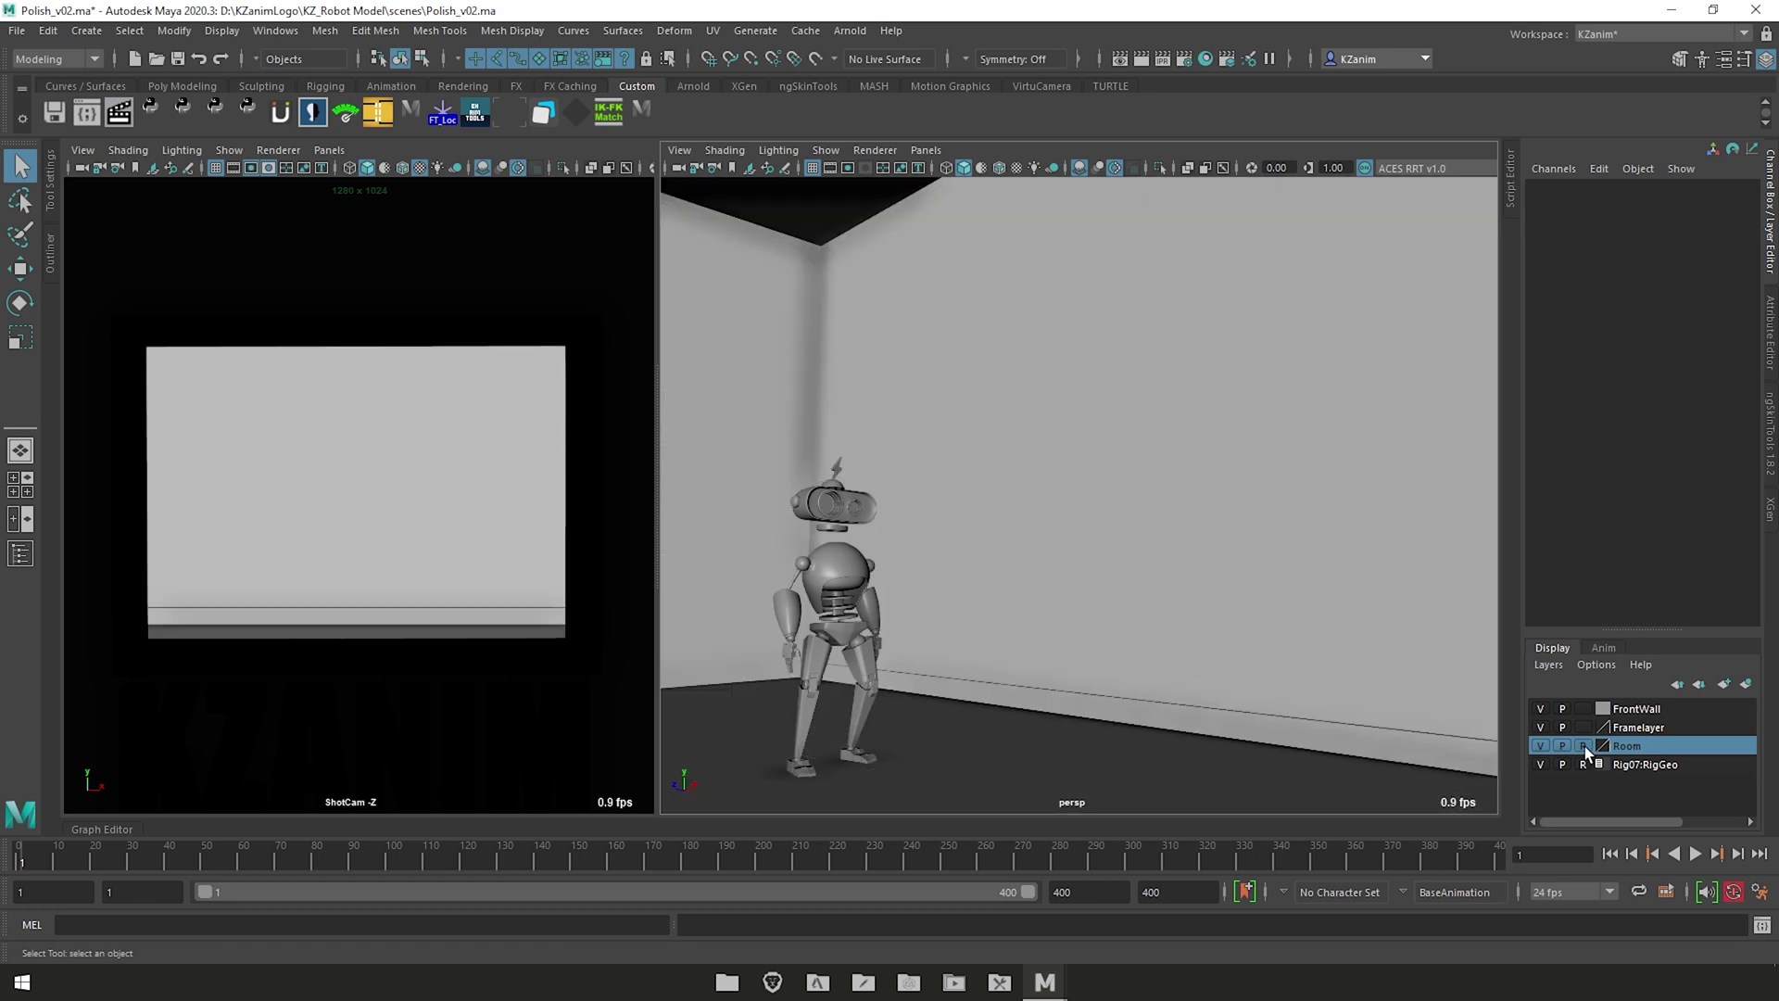
Step: Return the Room display layer to normal and select the back wall
click(1584, 747)
click(1194, 521)
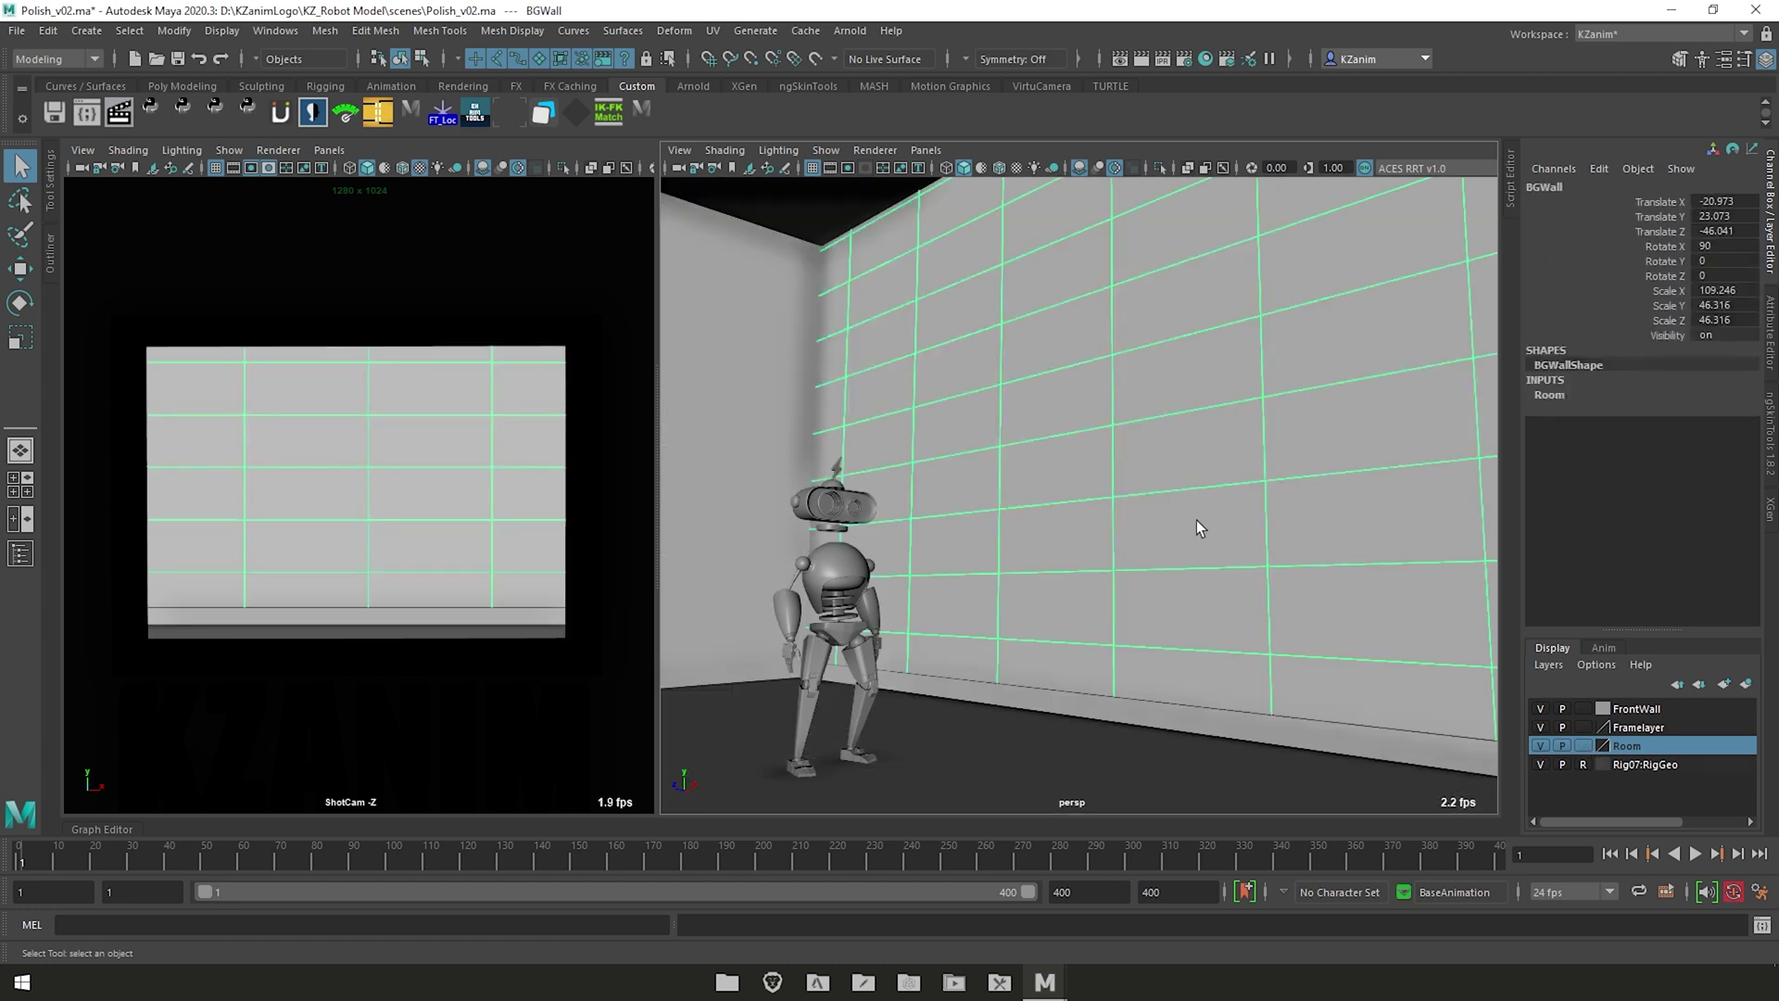
alt+drag(1215, 535, 1262, 528)
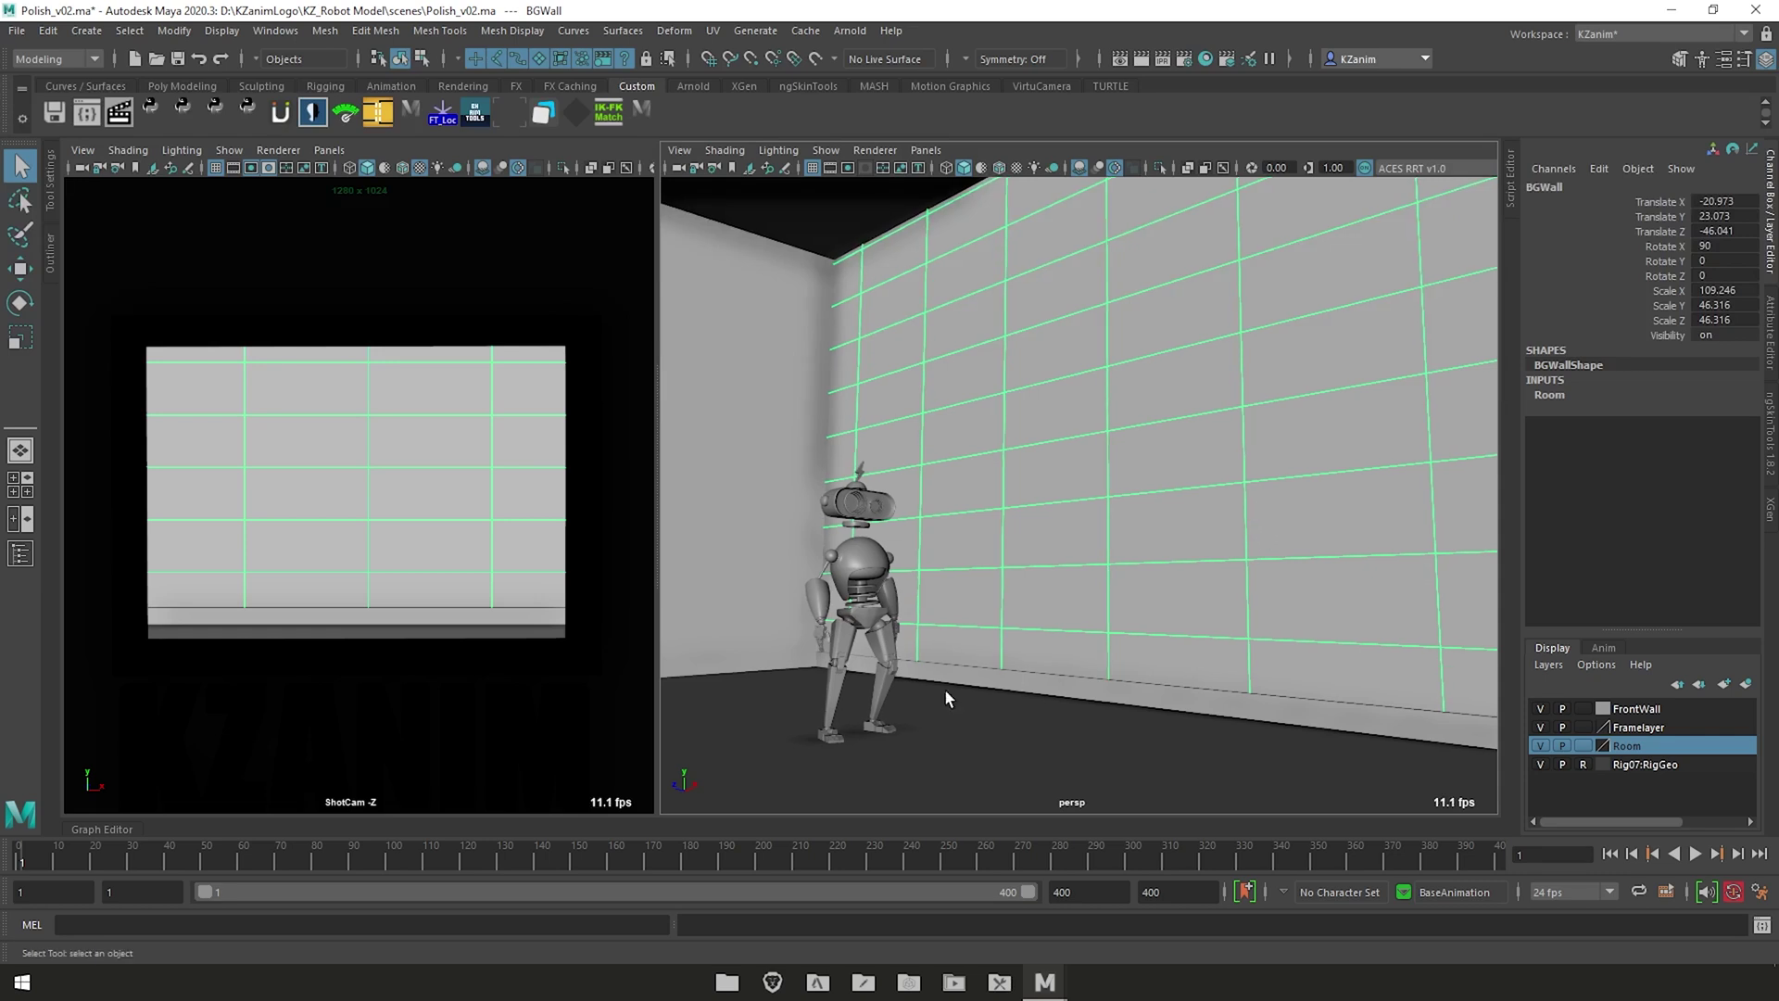
Step: Scrub to frame 153, play back the robot's animation and go to frame 49
click(561, 854)
drag(562, 860, 589, 860)
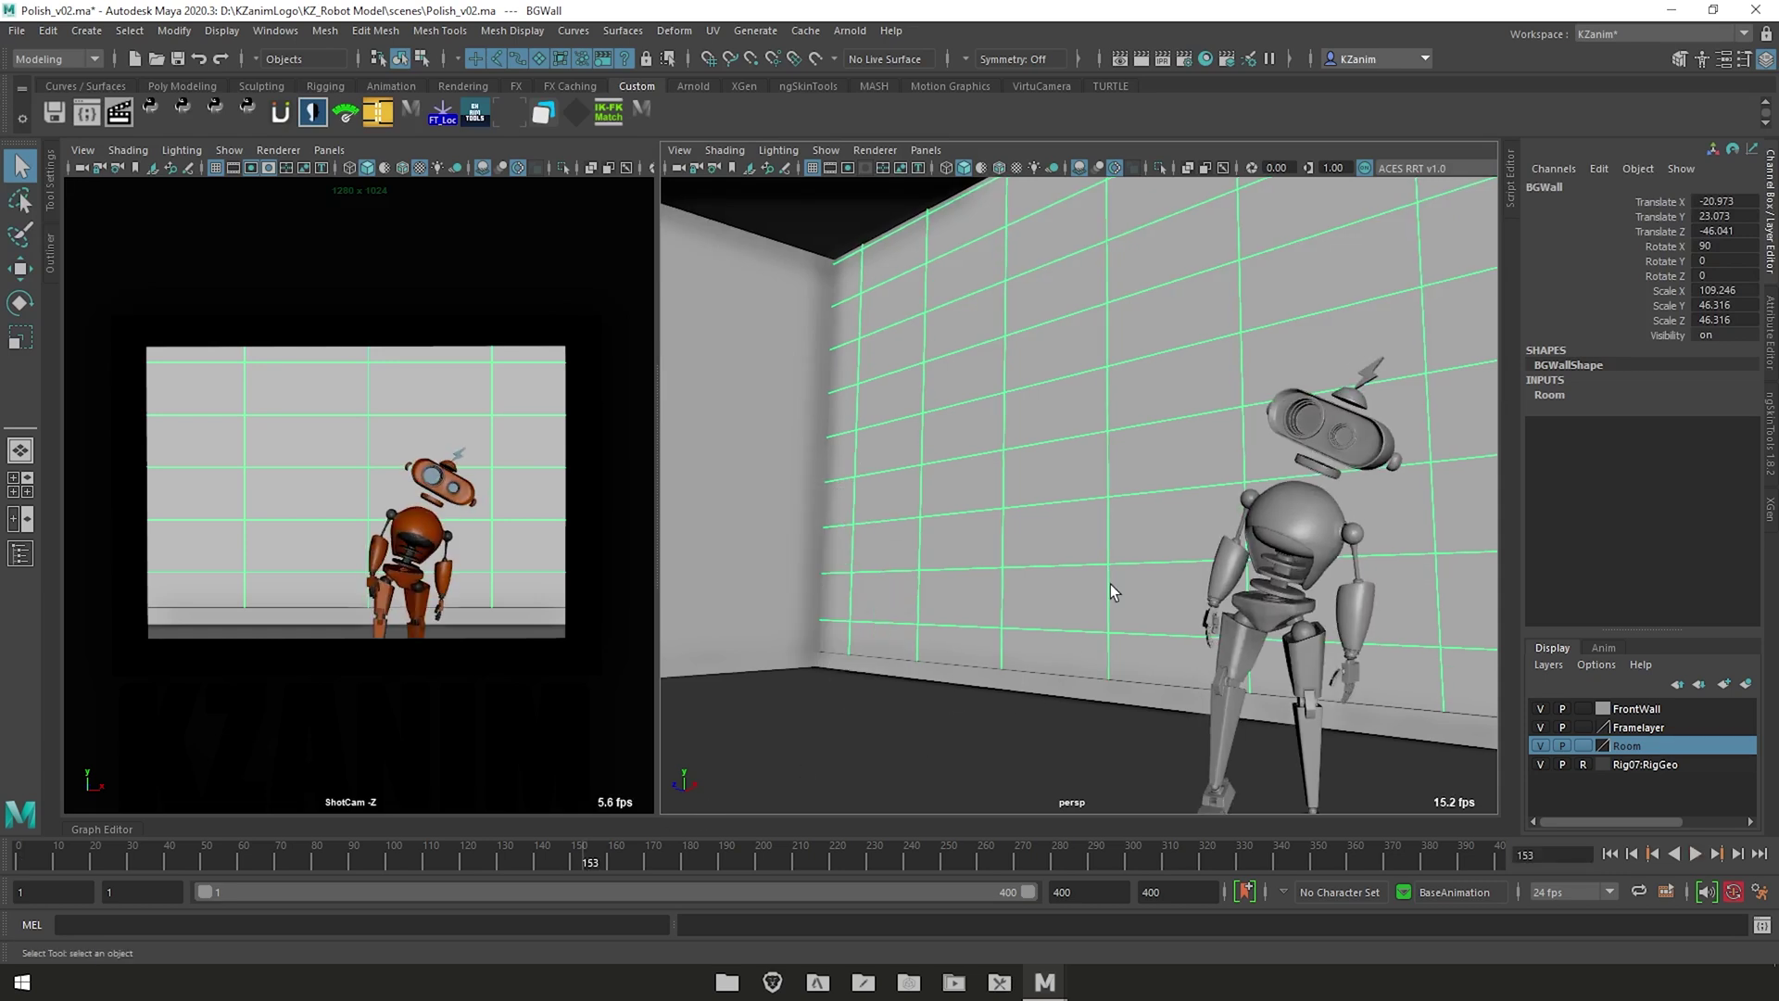
key(alt+v)
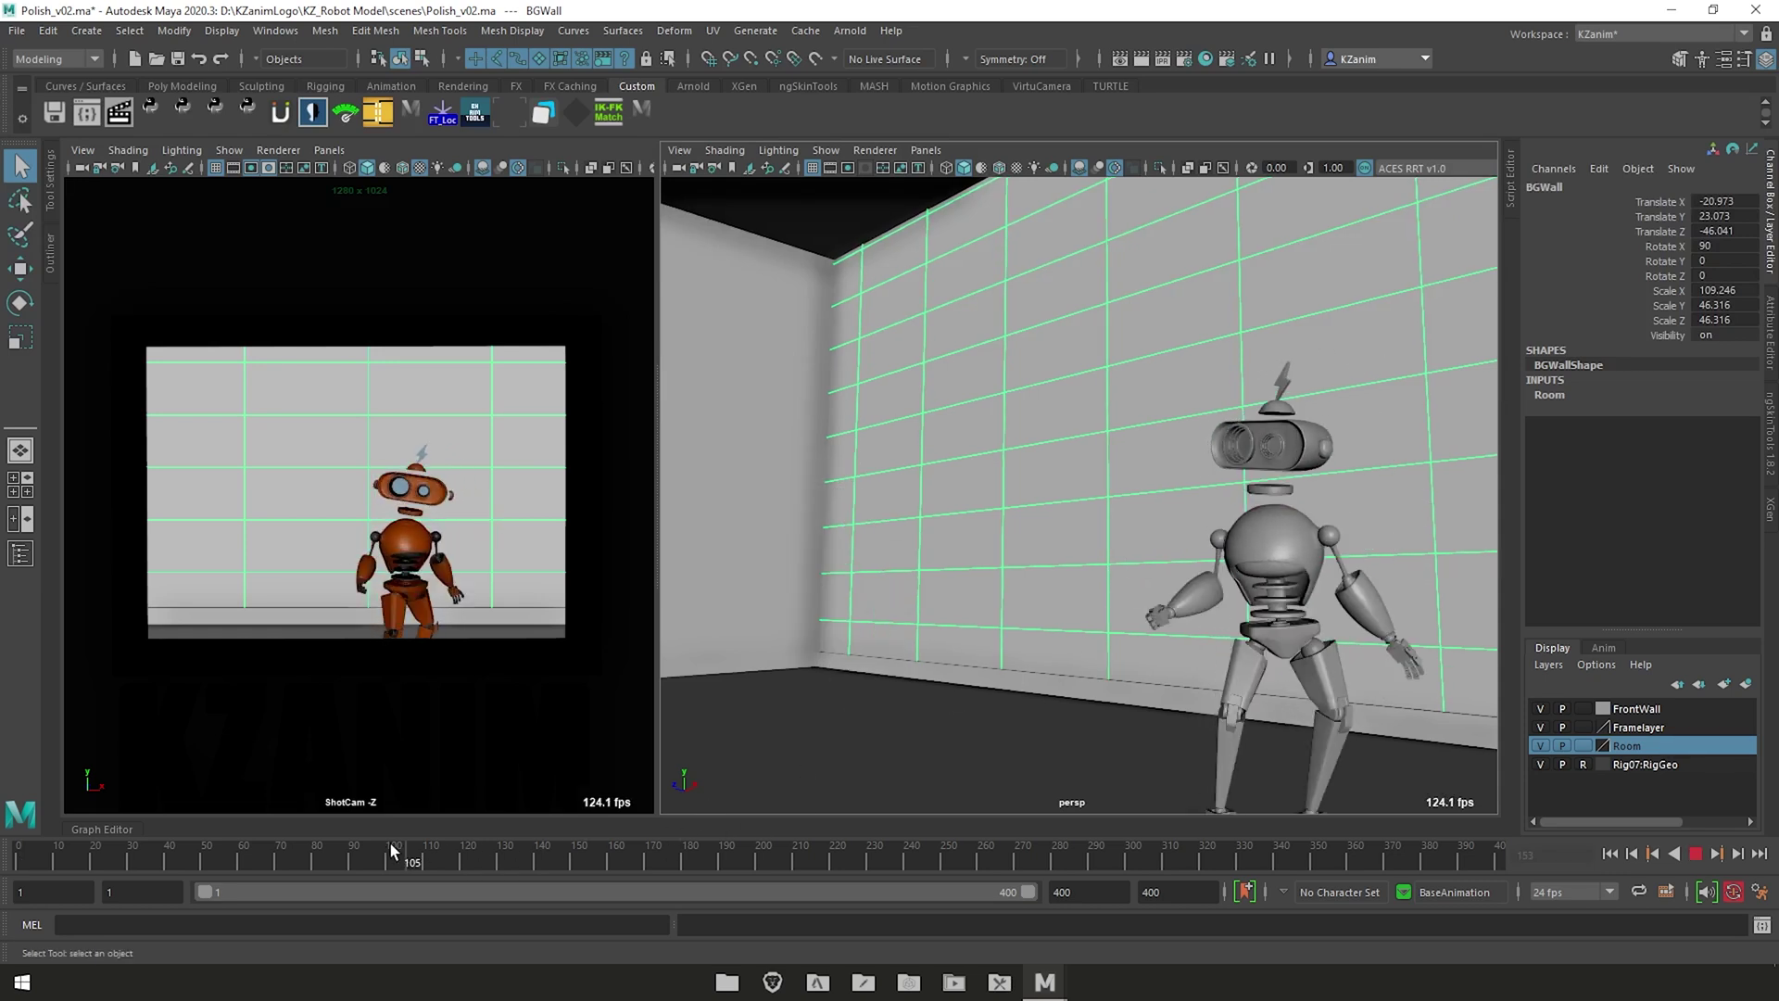
click(201, 849)
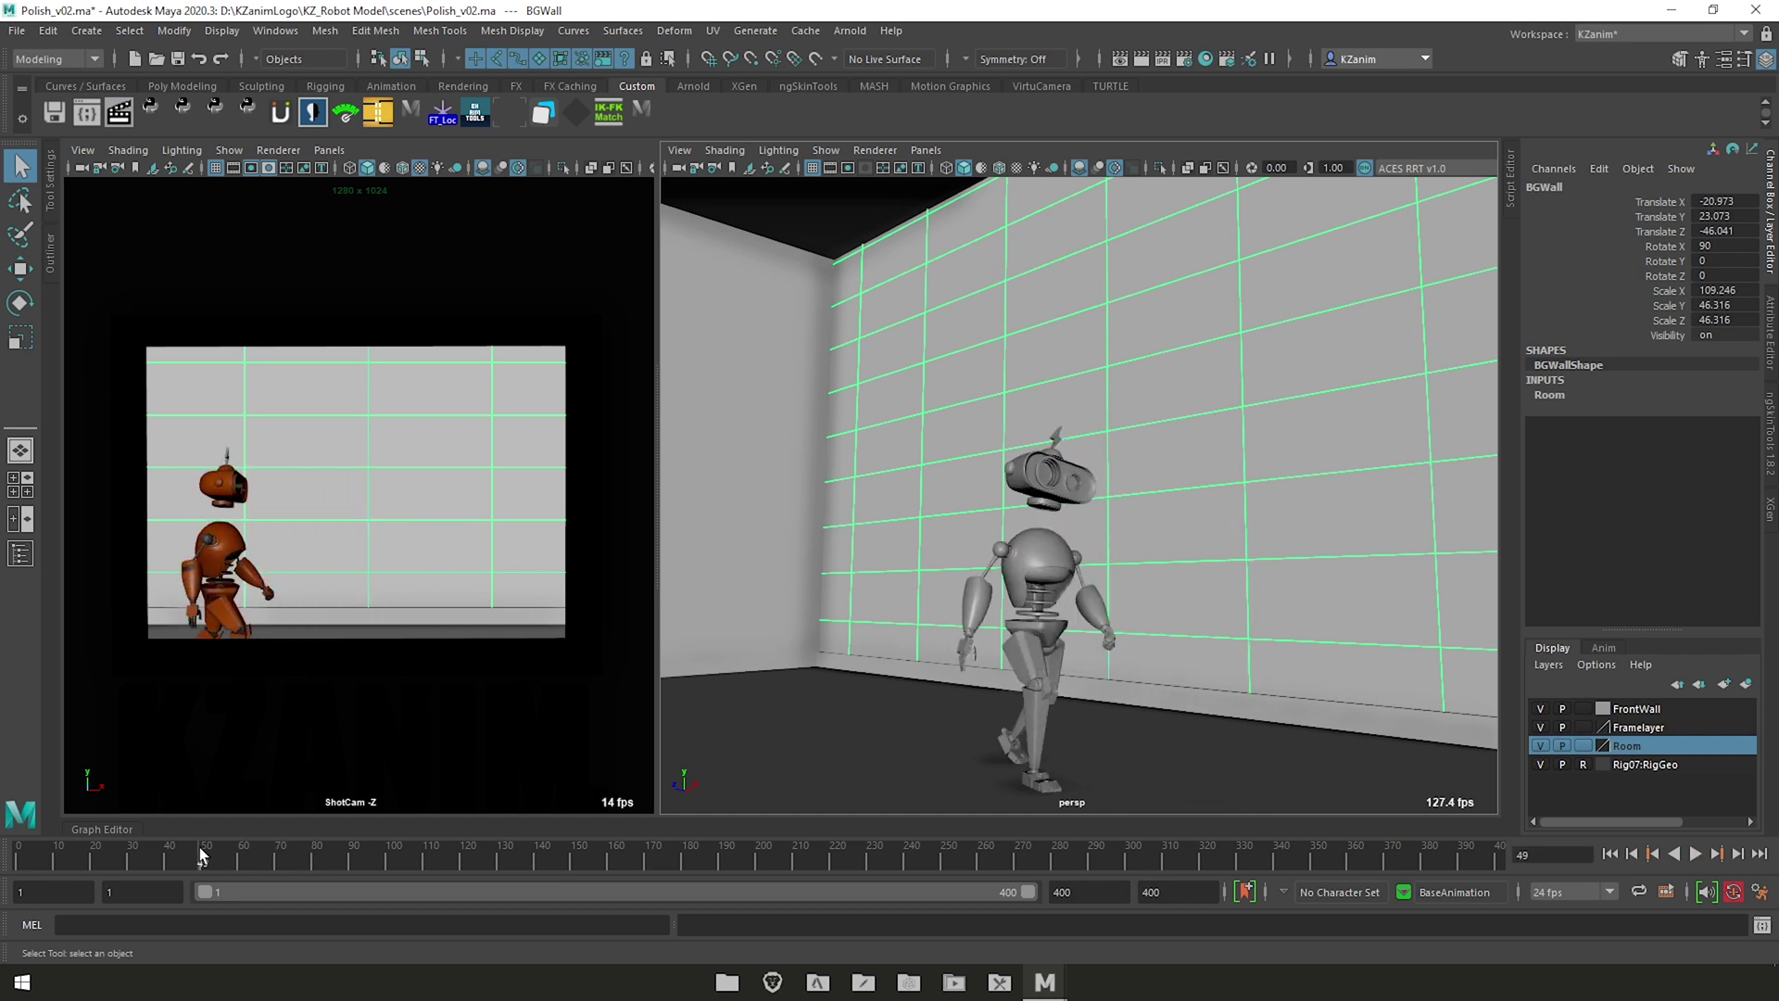
Step: Examine the selected back wall from outside and inside the room, with the robot in view
alt+drag(1264, 637, 1132, 627)
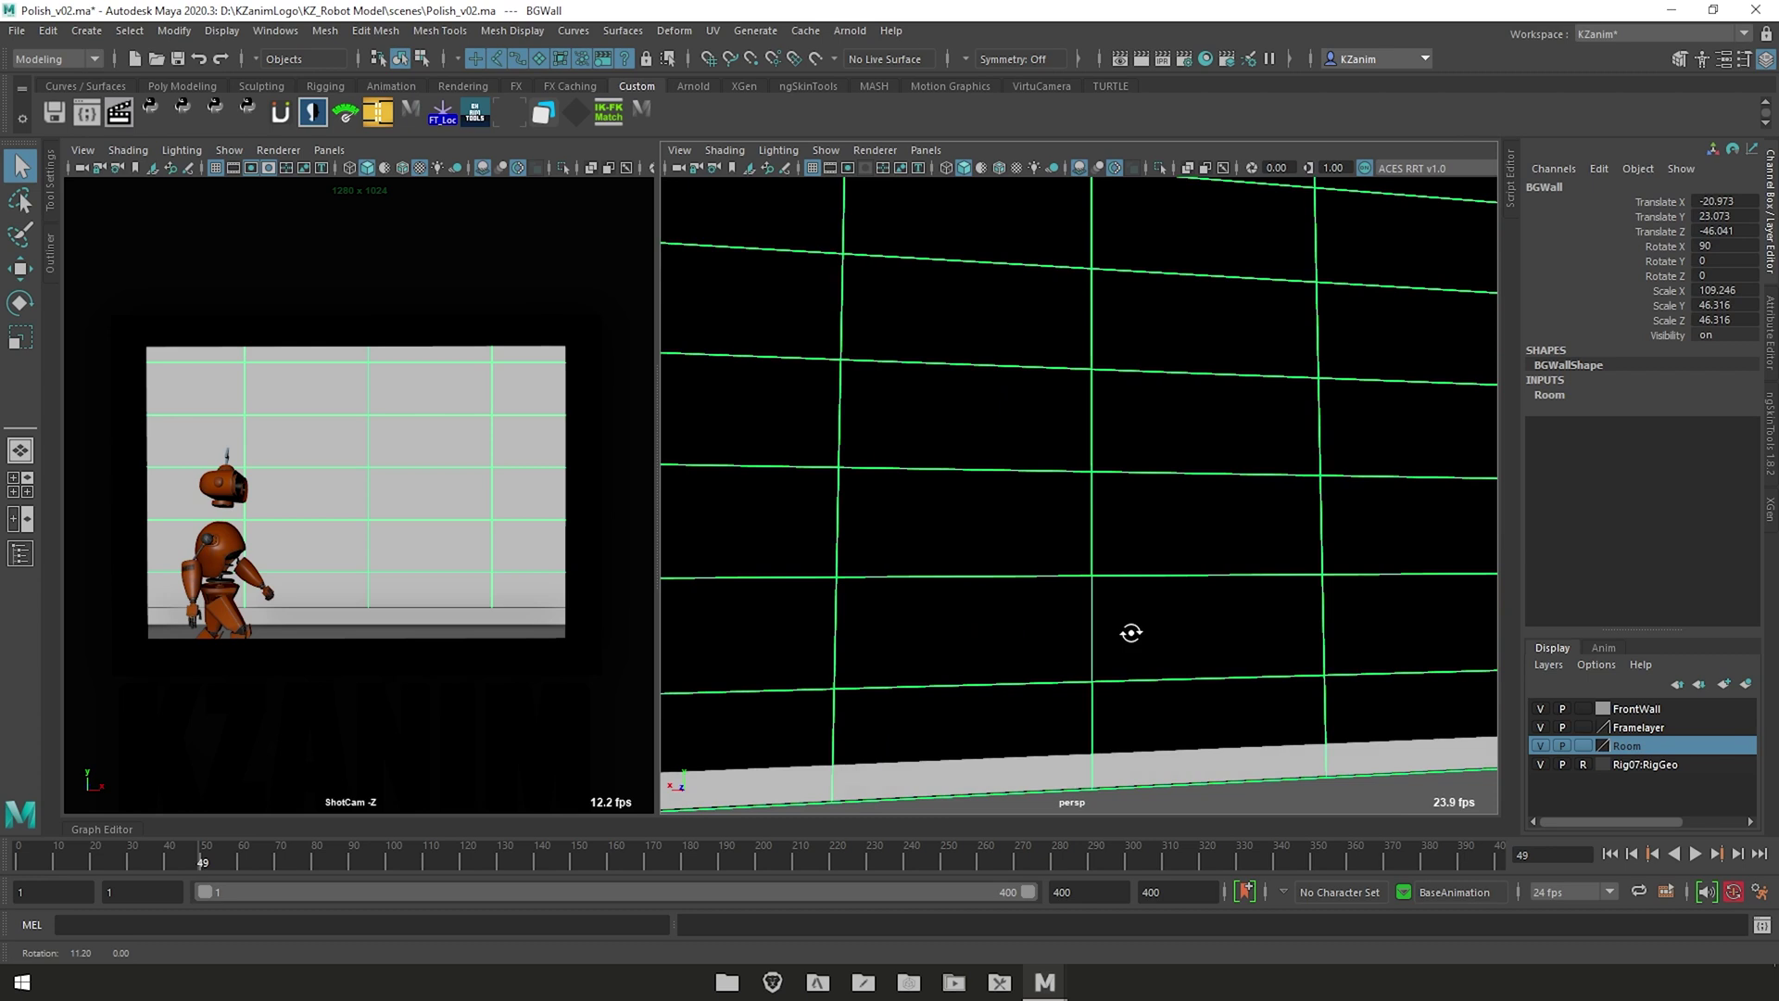
alt+right_drag(1132, 627, 1265, 576)
alt+middle_drag(1266, 576, 1230, 587)
alt+right_drag(1230, 588, 1285, 612)
alt+middle_drag(1284, 612, 1244, 626)
alt+drag(1243, 626, 1434, 635)
alt+right_drag(1367, 631, 1315, 627)
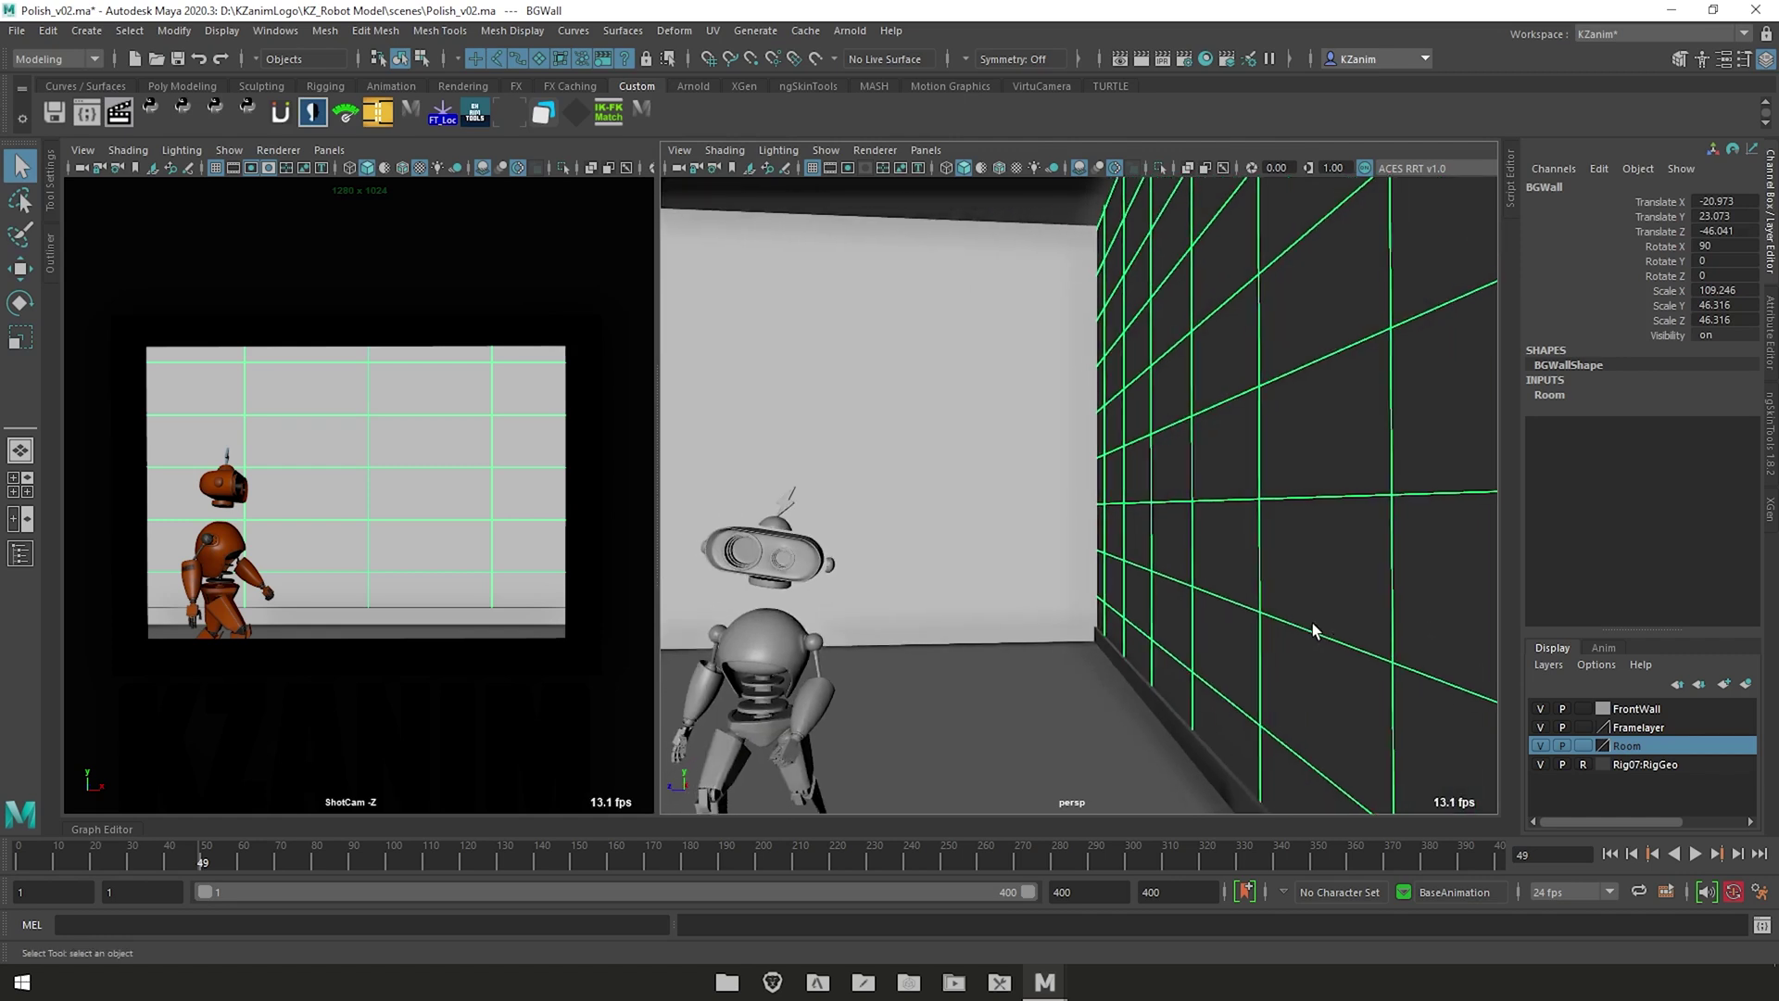
alt+drag(1315, 627, 1356, 620)
alt+right_drag(1356, 620, 1335, 618)
alt+middle_drag(1335, 618, 1362, 561)
alt+right_drag(1363, 561, 1353, 547)
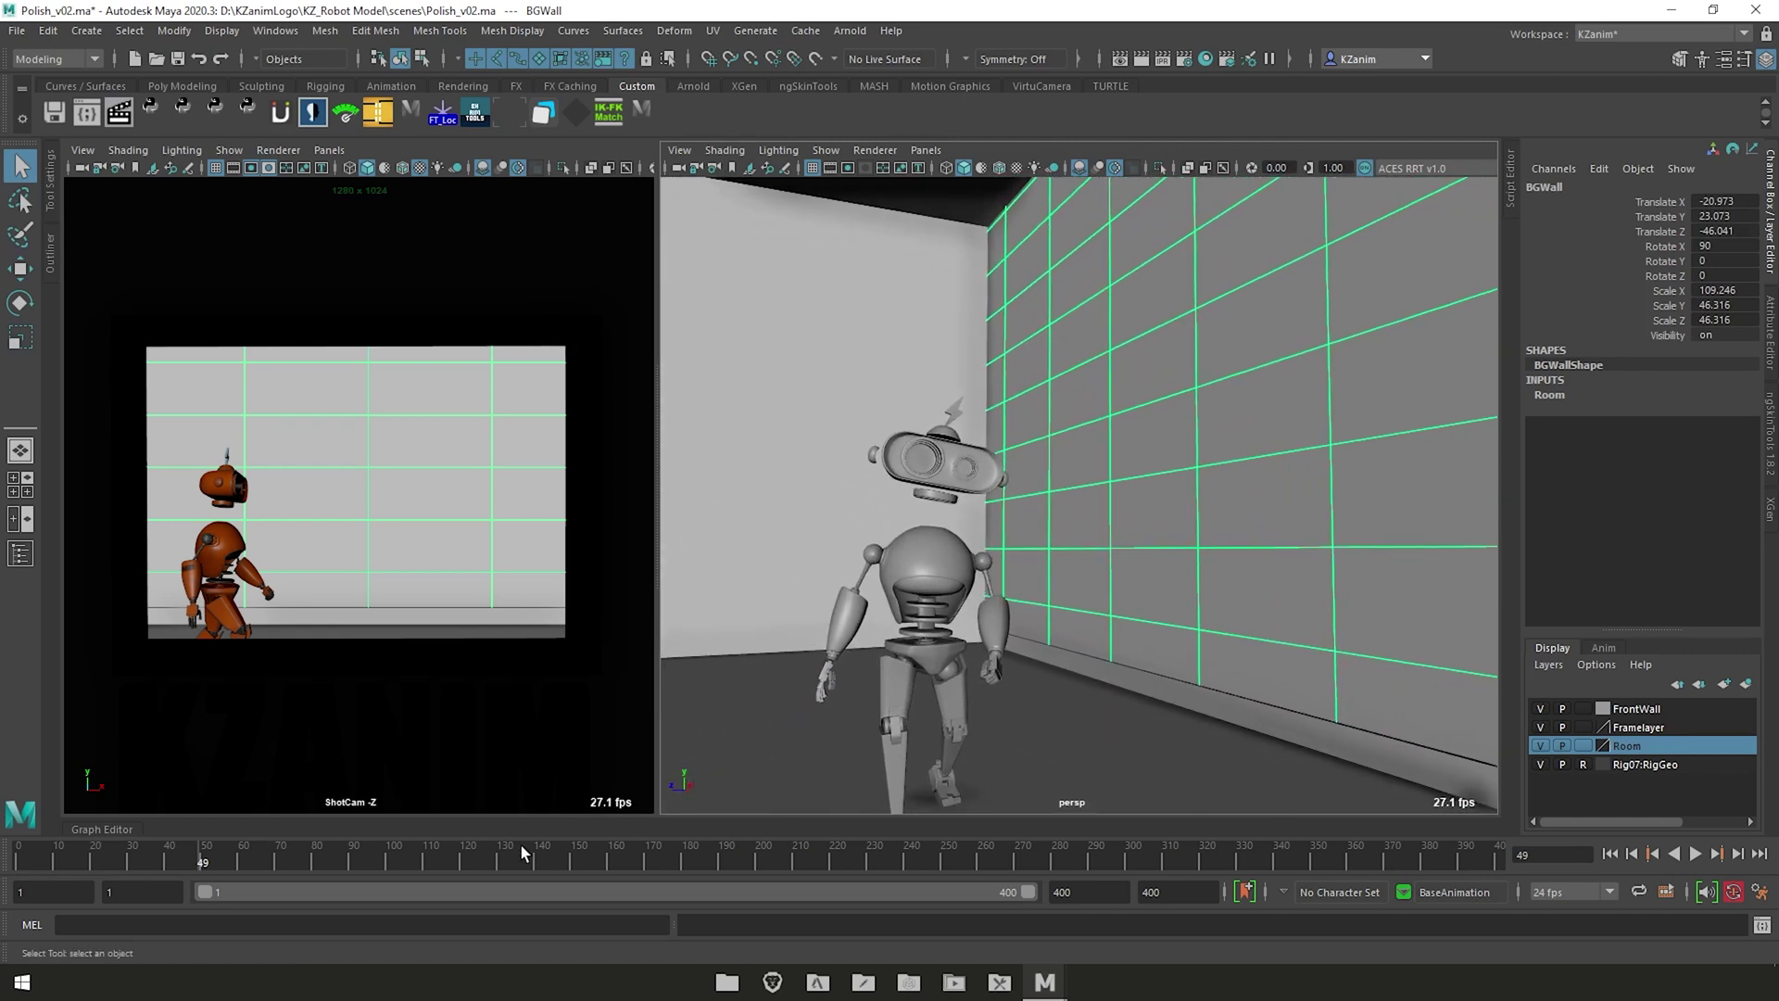
Step: Scrub through the animation, play it back and stop at frame 22
drag(206, 860, 520, 860)
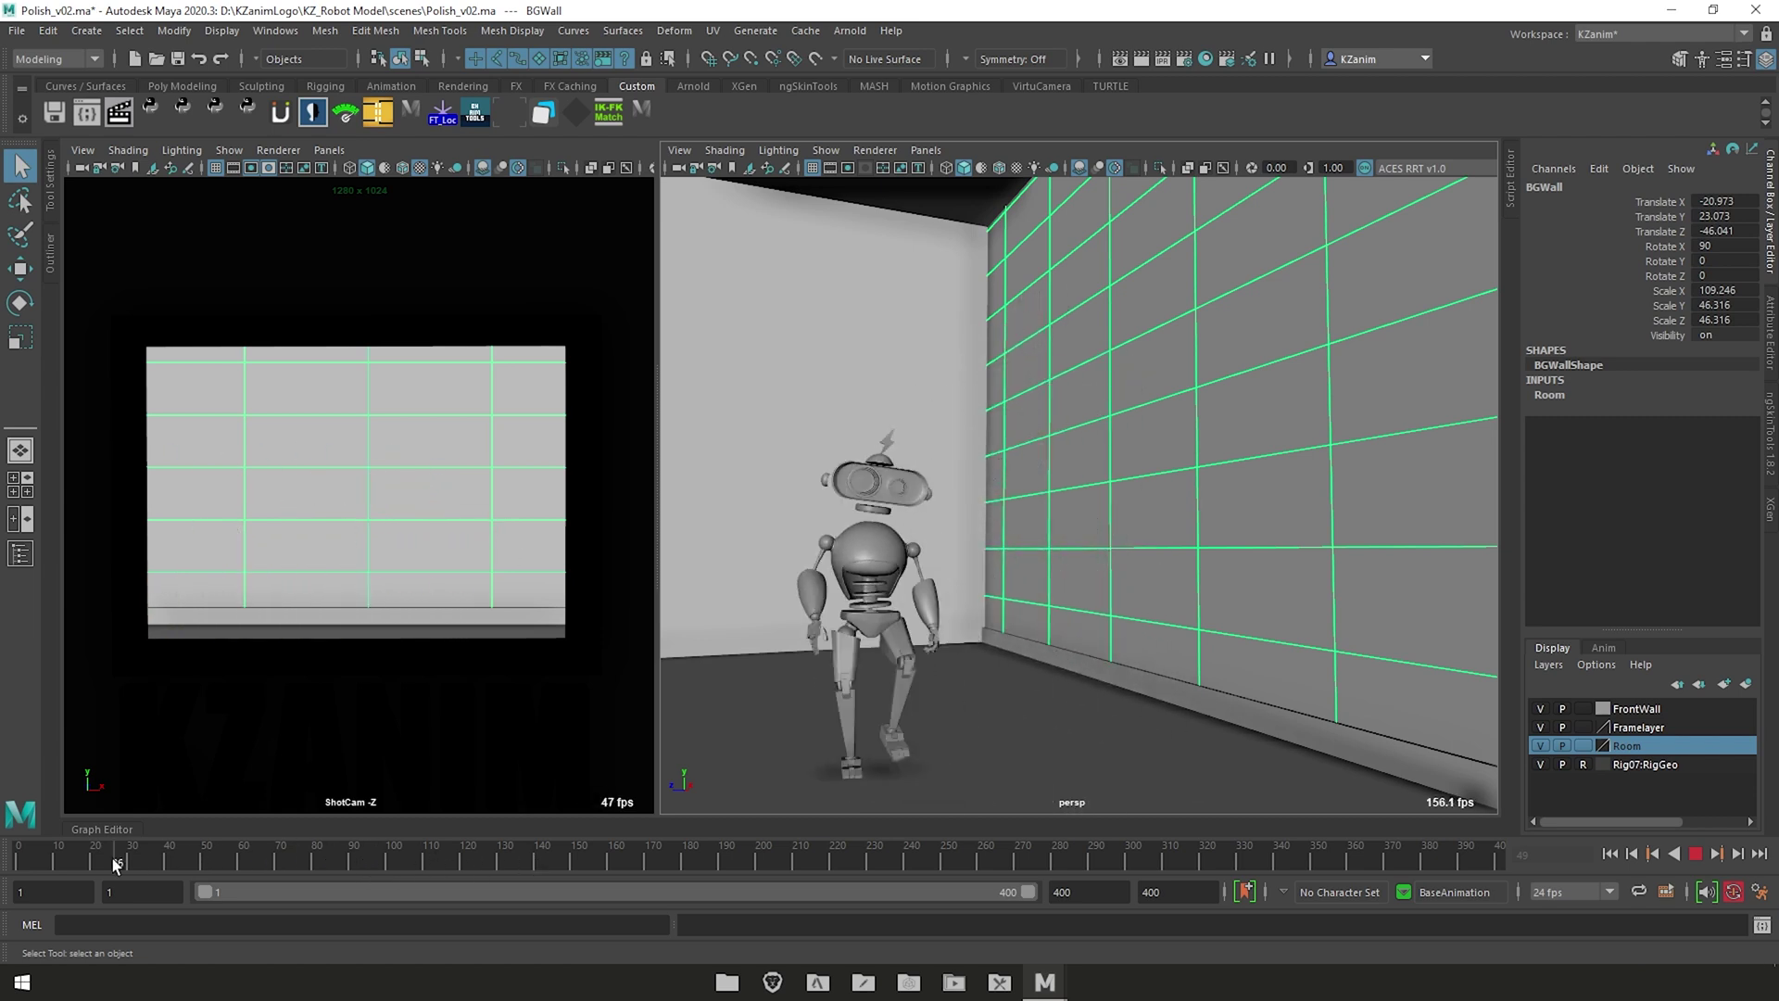
key(alt+v)
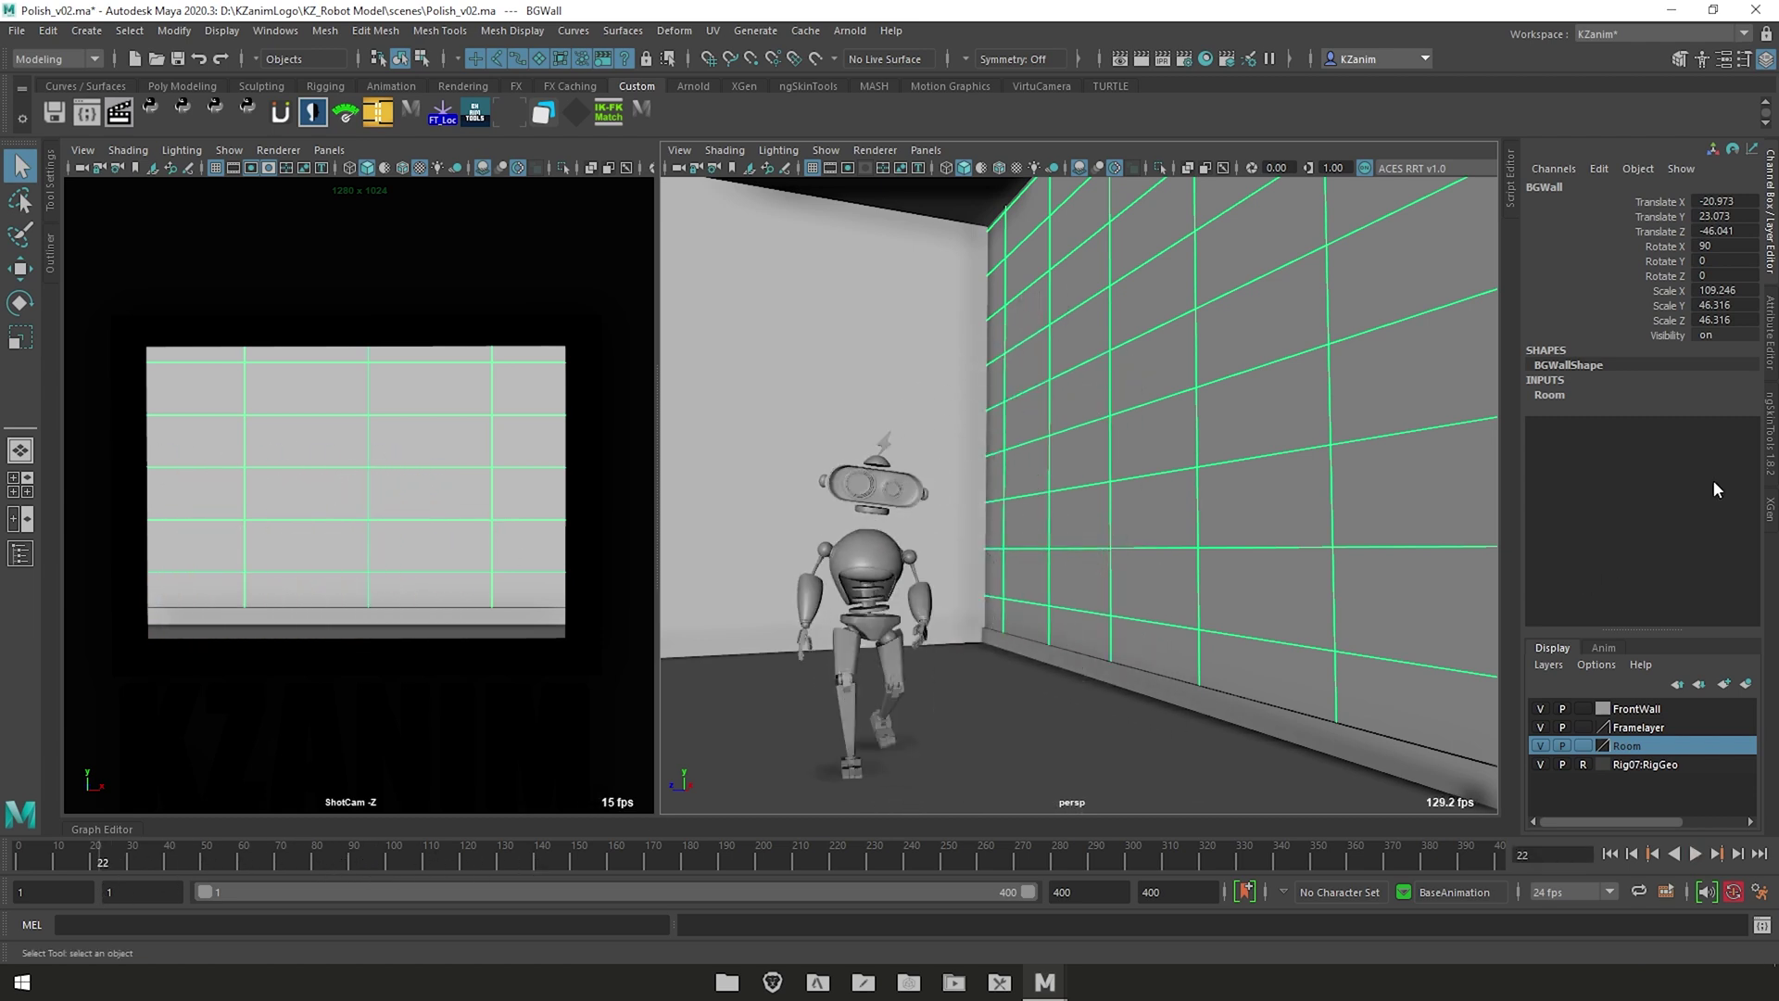
Step: Turn off Double Sided in the selected back wall's Render Stats and view the robot through the wall from outside
click(969, 491)
click(1271, 450)
click(1772, 366)
click(1390, 185)
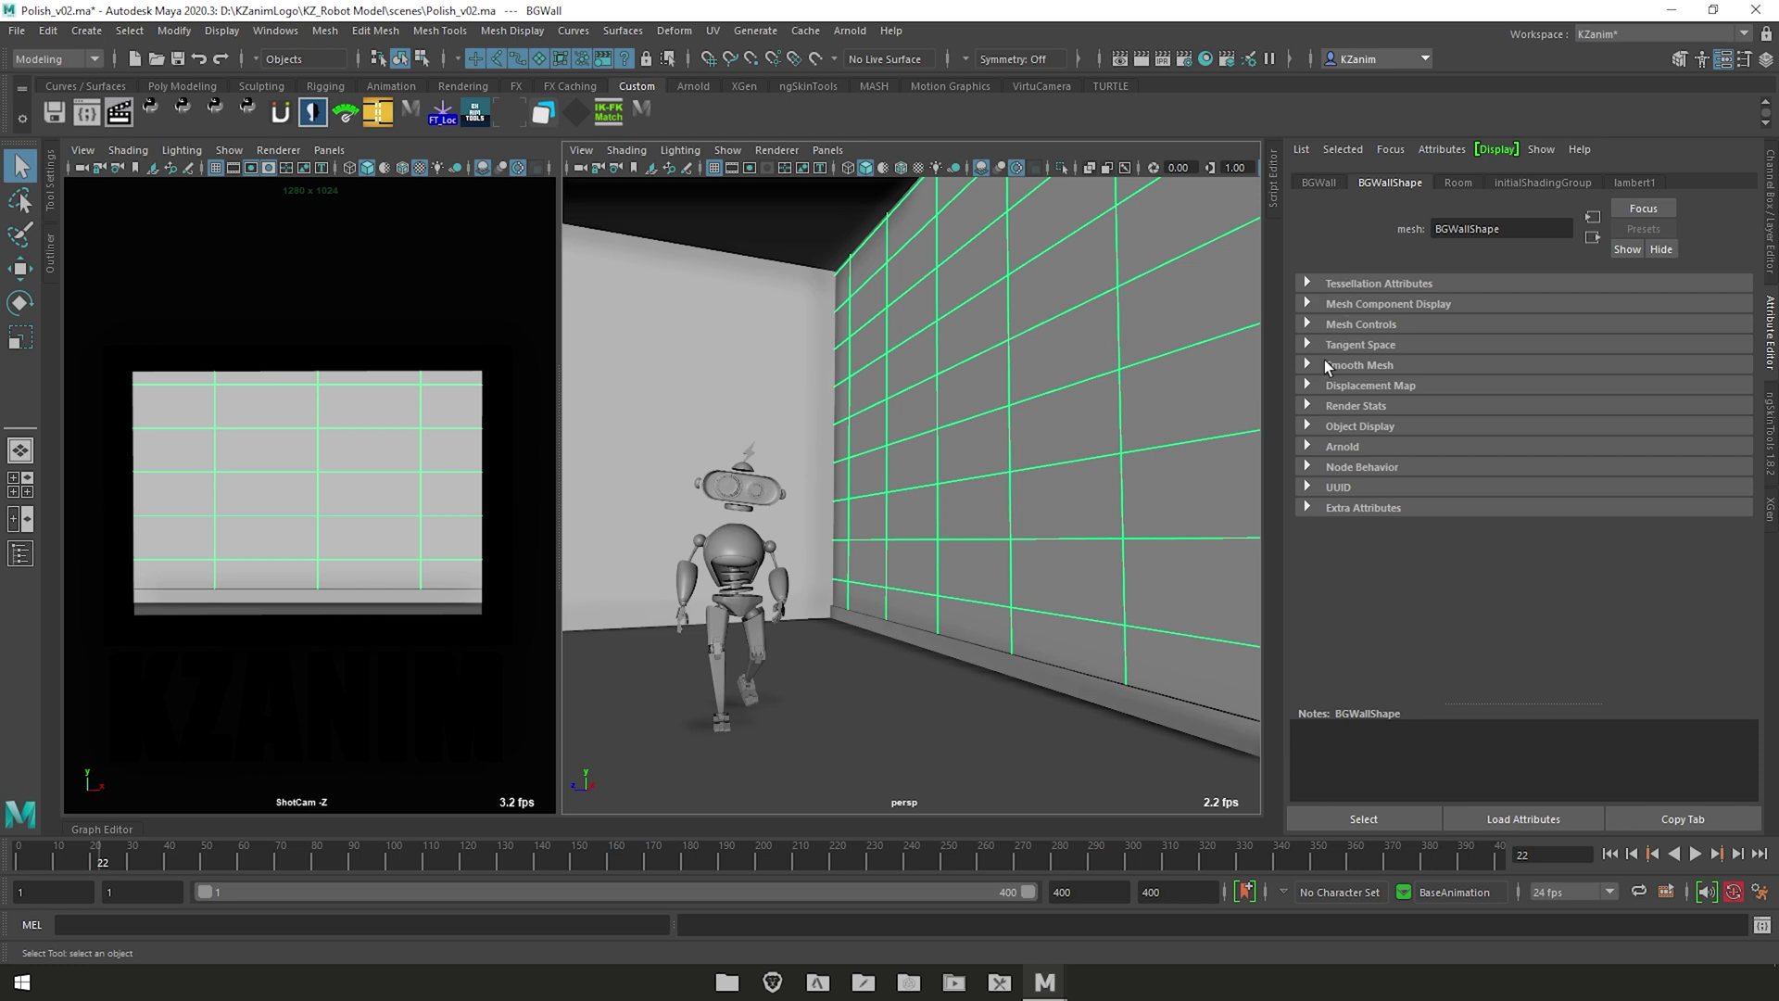
click(1309, 405)
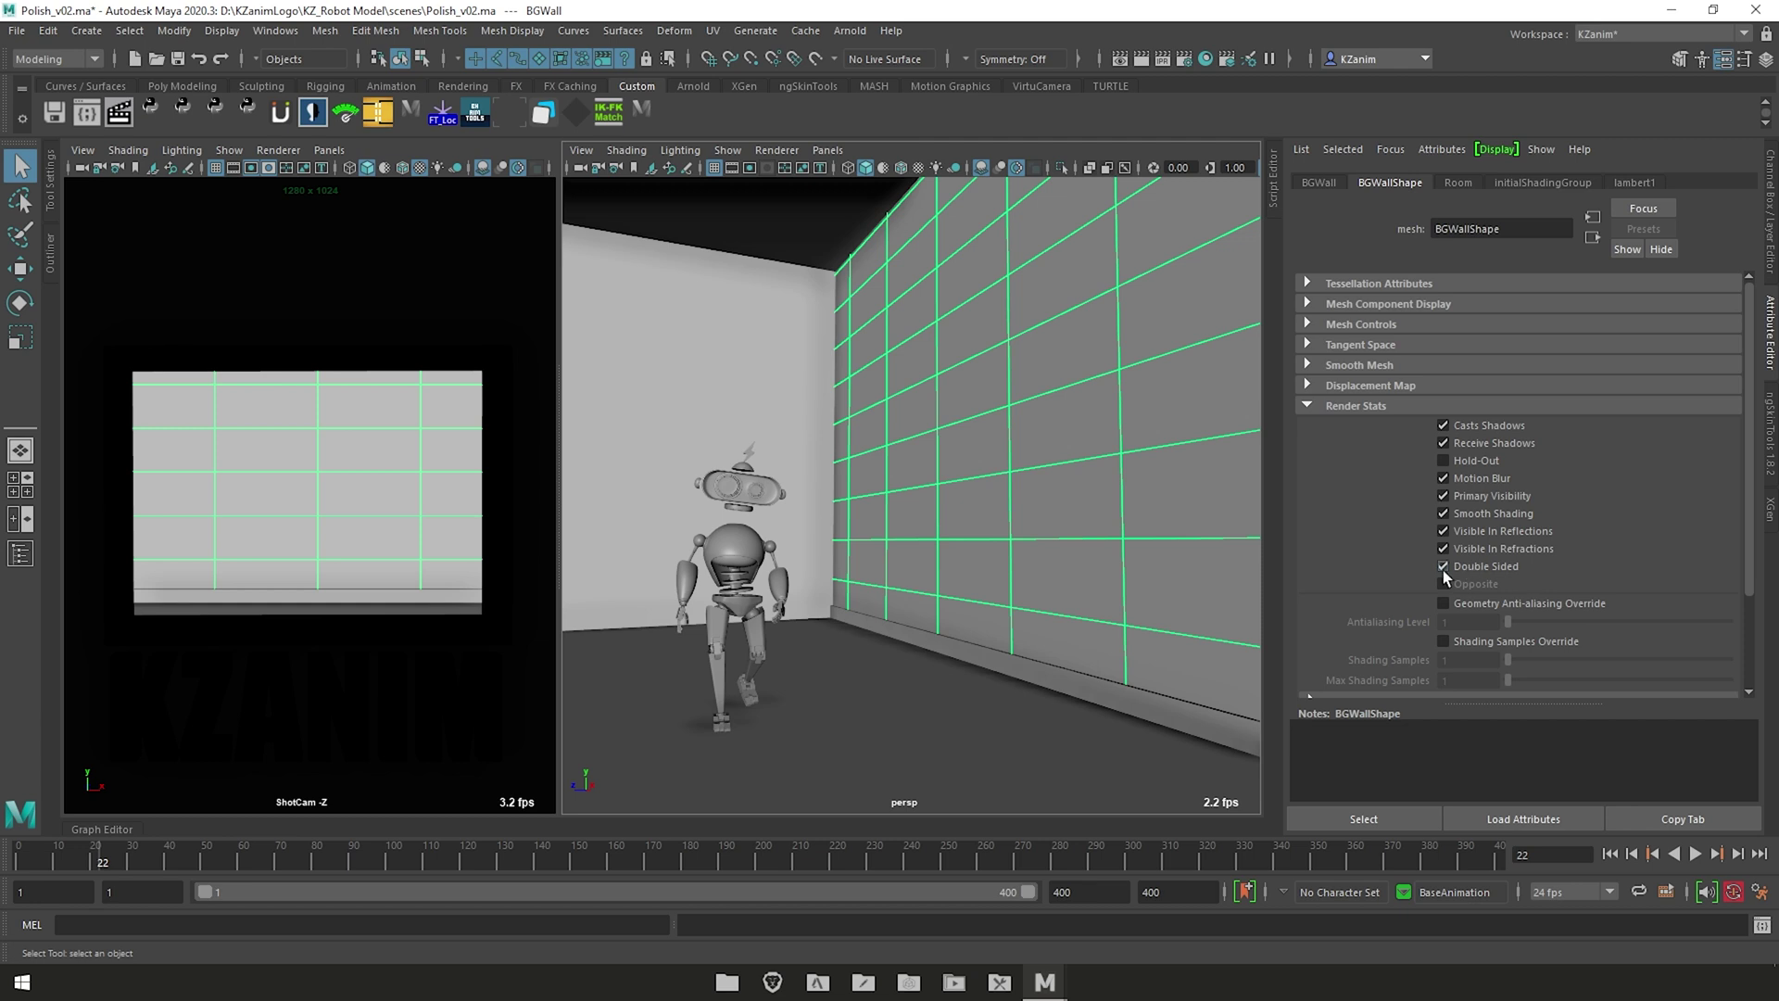
alt+drag(1193, 567, 878, 538)
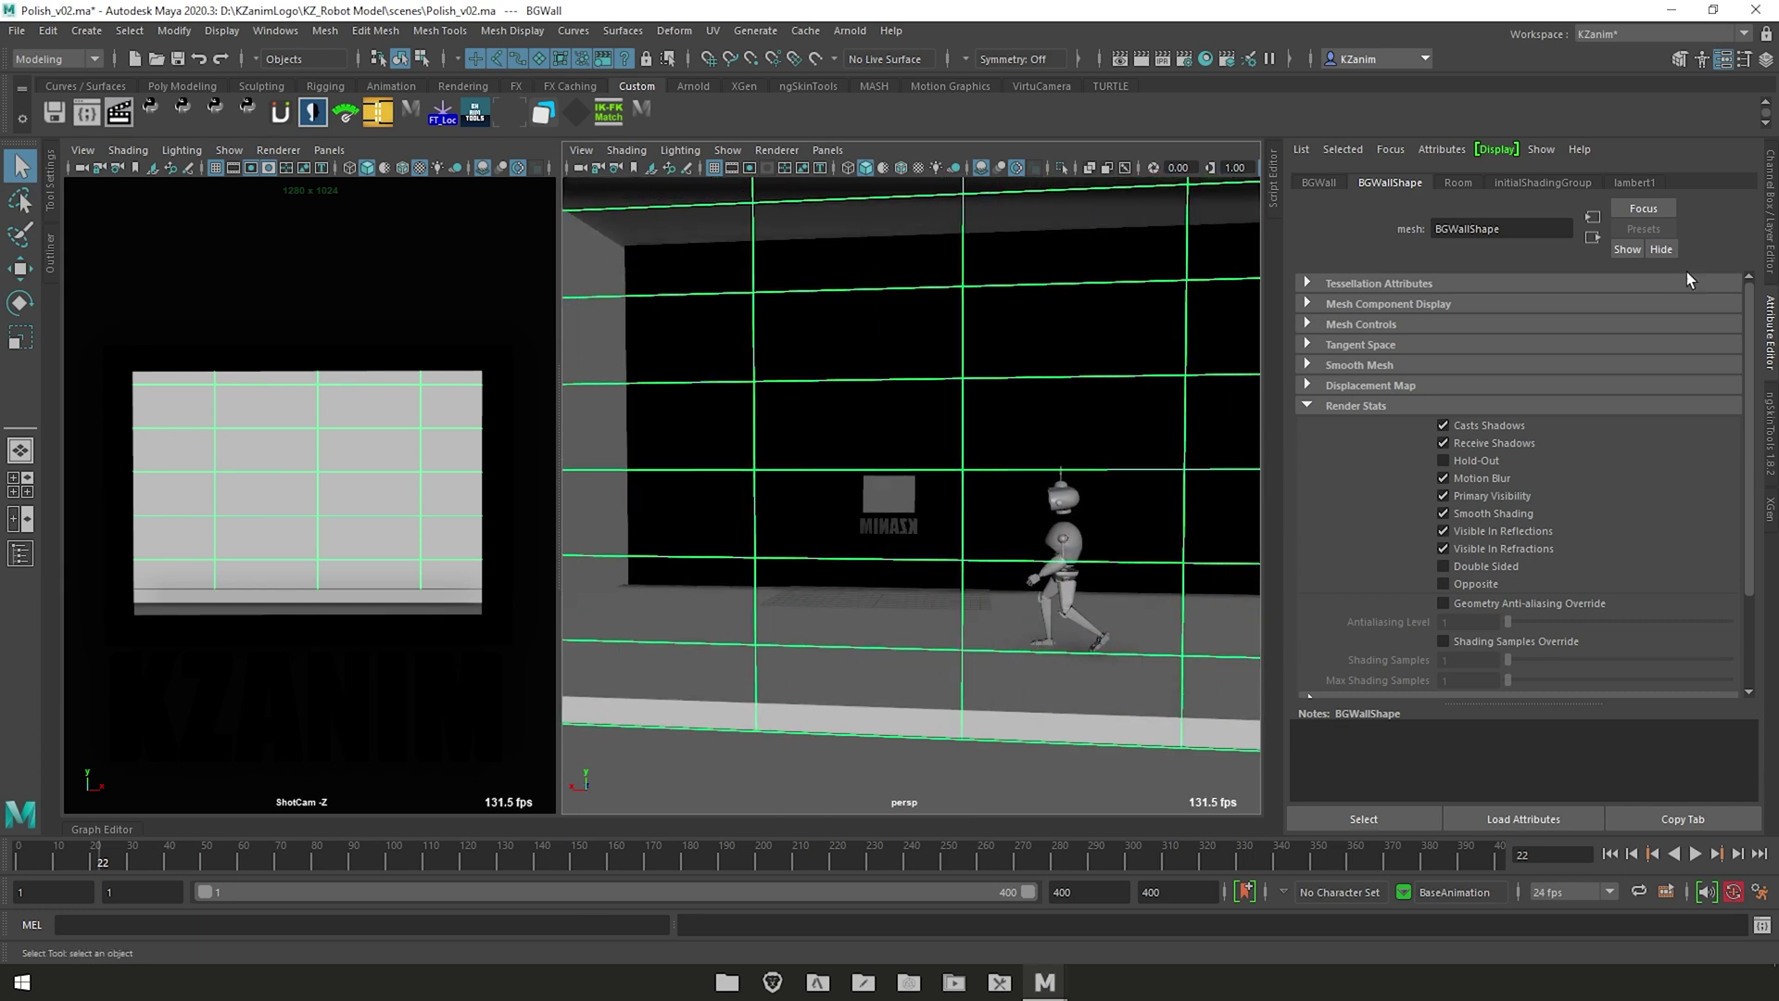
Step: Select the left room wall and turn off Double Sided in its Render Stats
click(1772, 225)
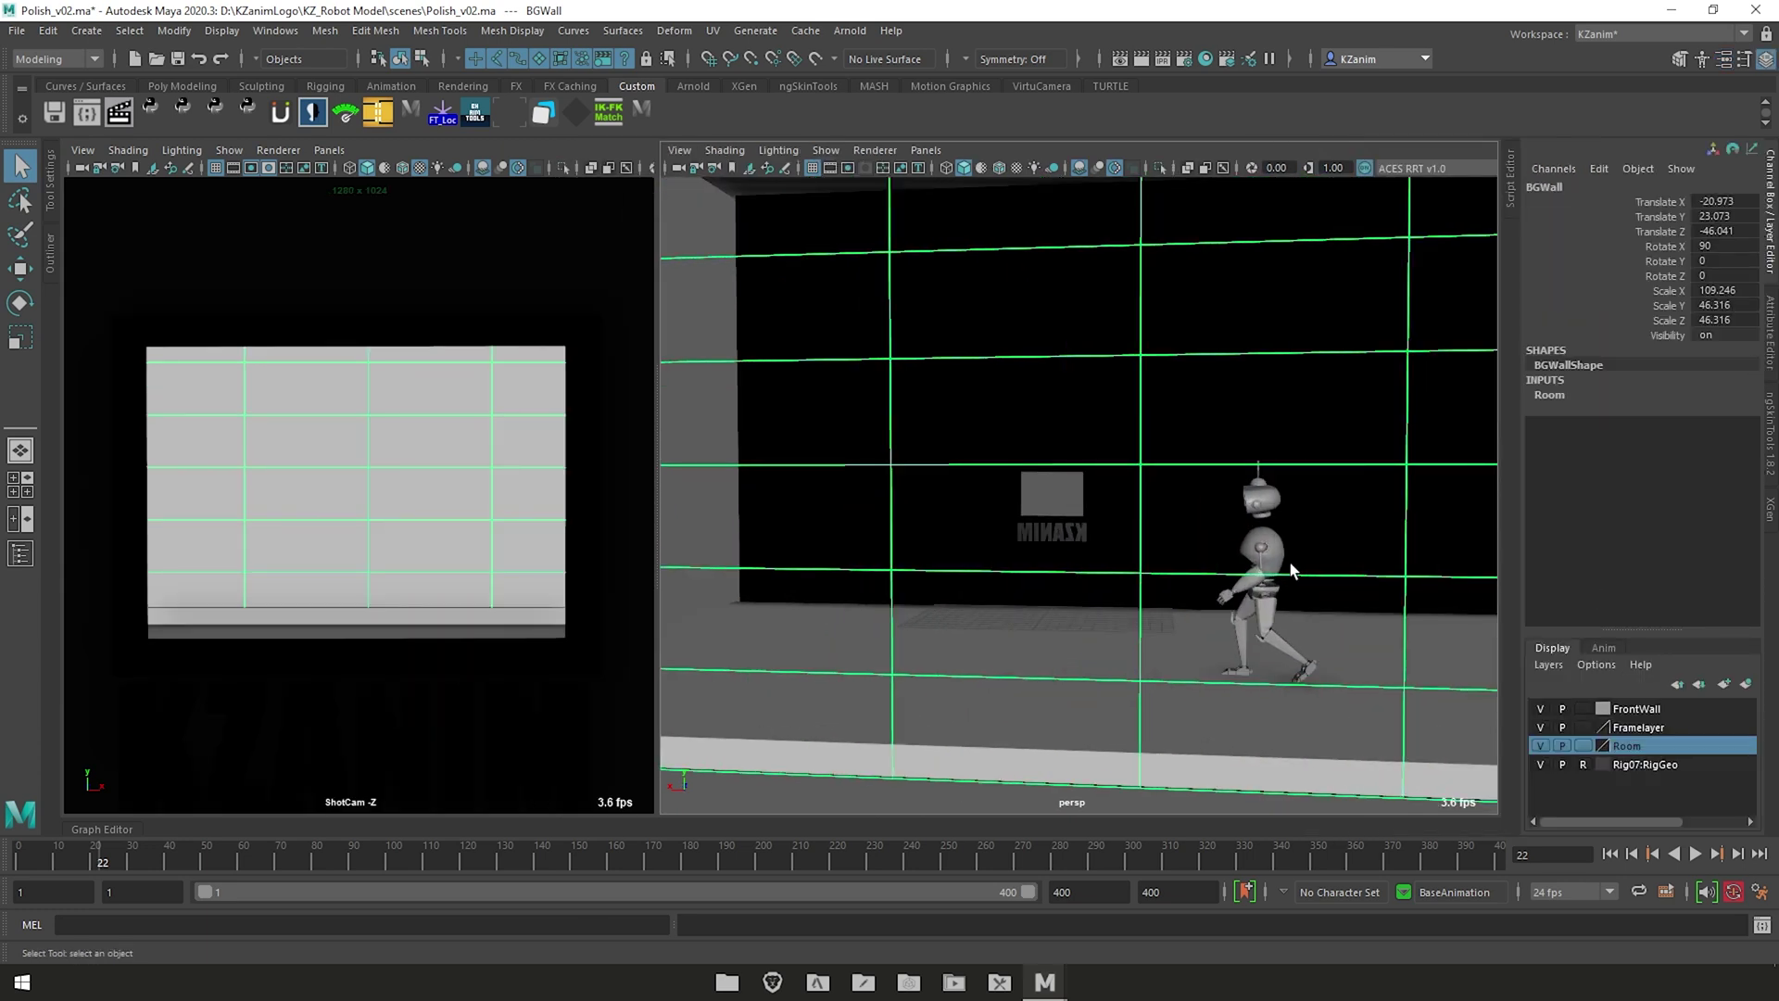
alt+middle_drag(1251, 558, 1195, 546)
alt+drag(1056, 545, 1320, 547)
alt+middle_drag(968, 567, 921, 565)
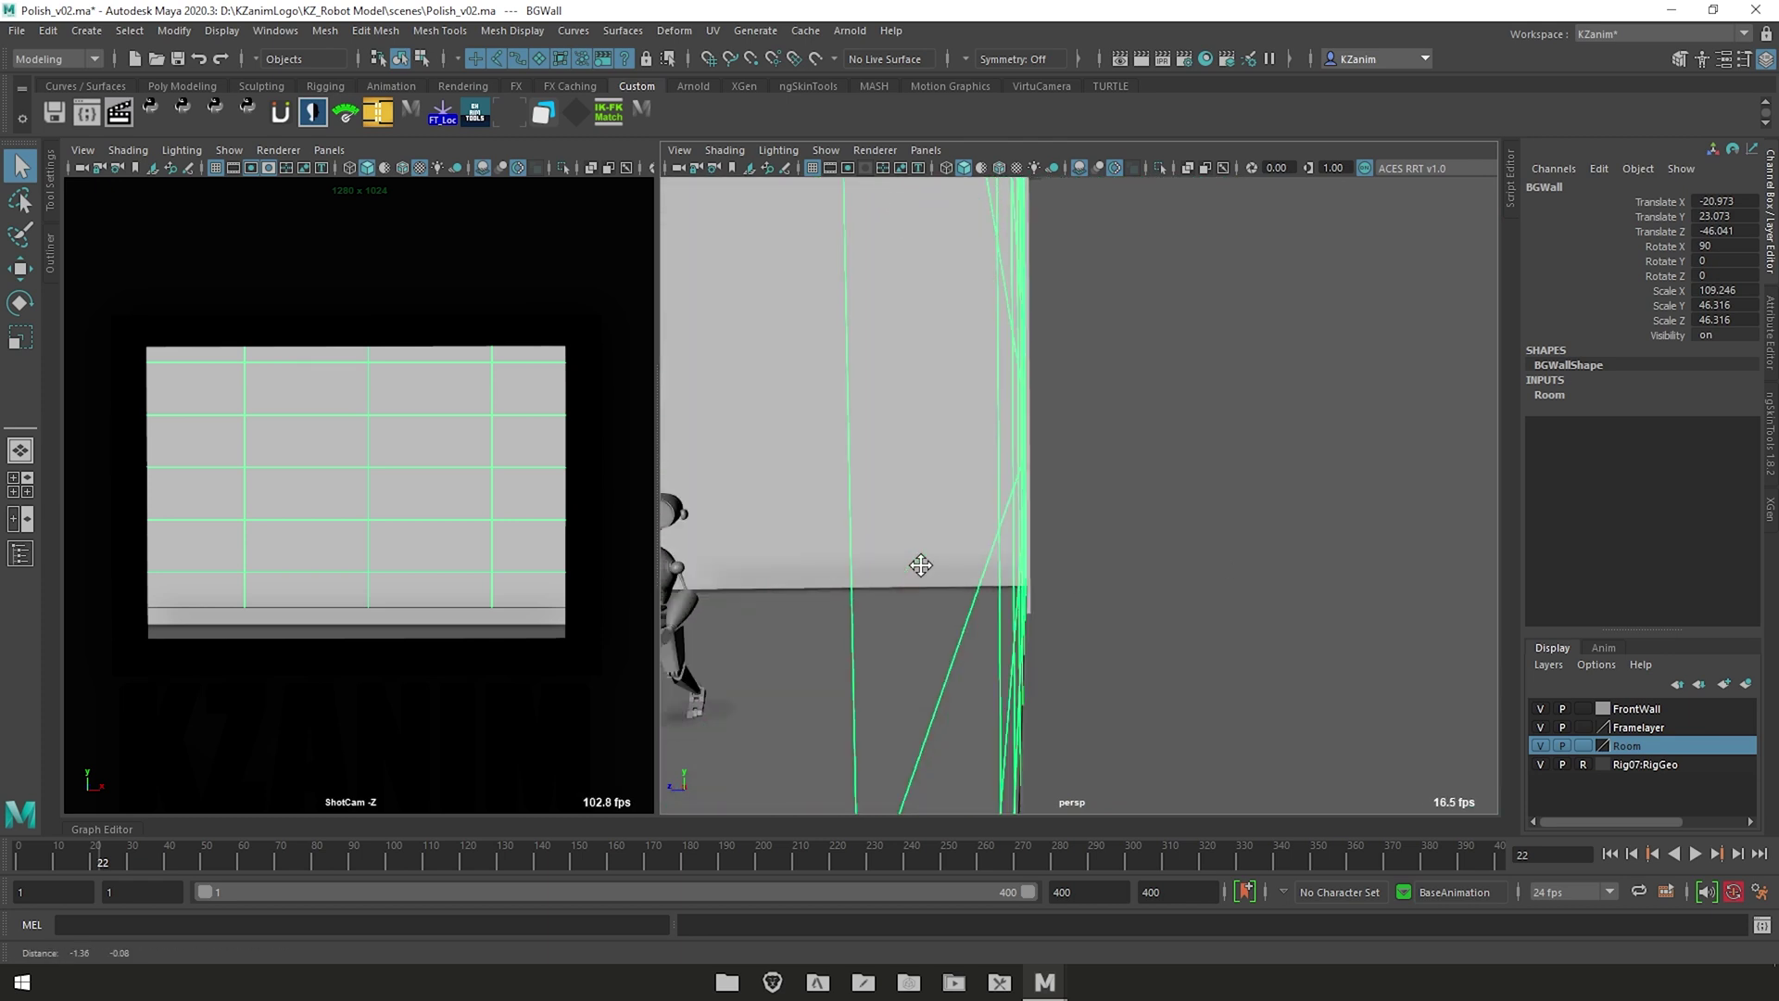
alt+drag(920, 564, 1020, 475)
click(1011, 468)
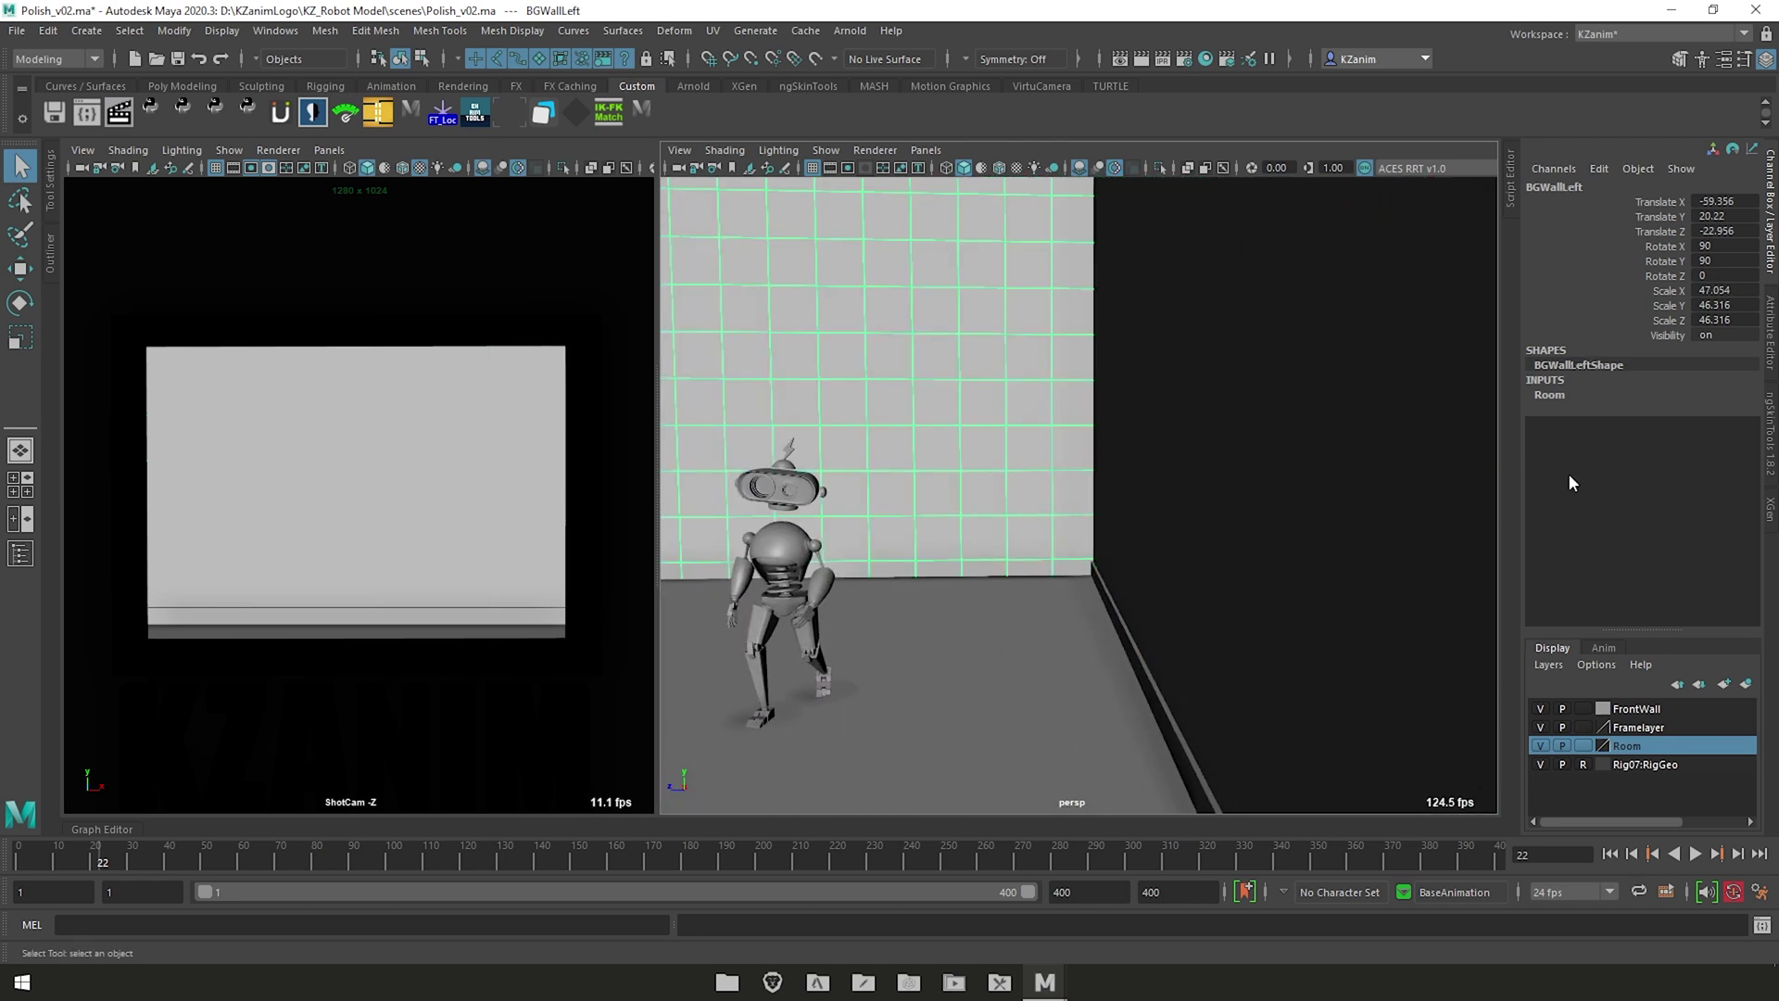
click(1773, 357)
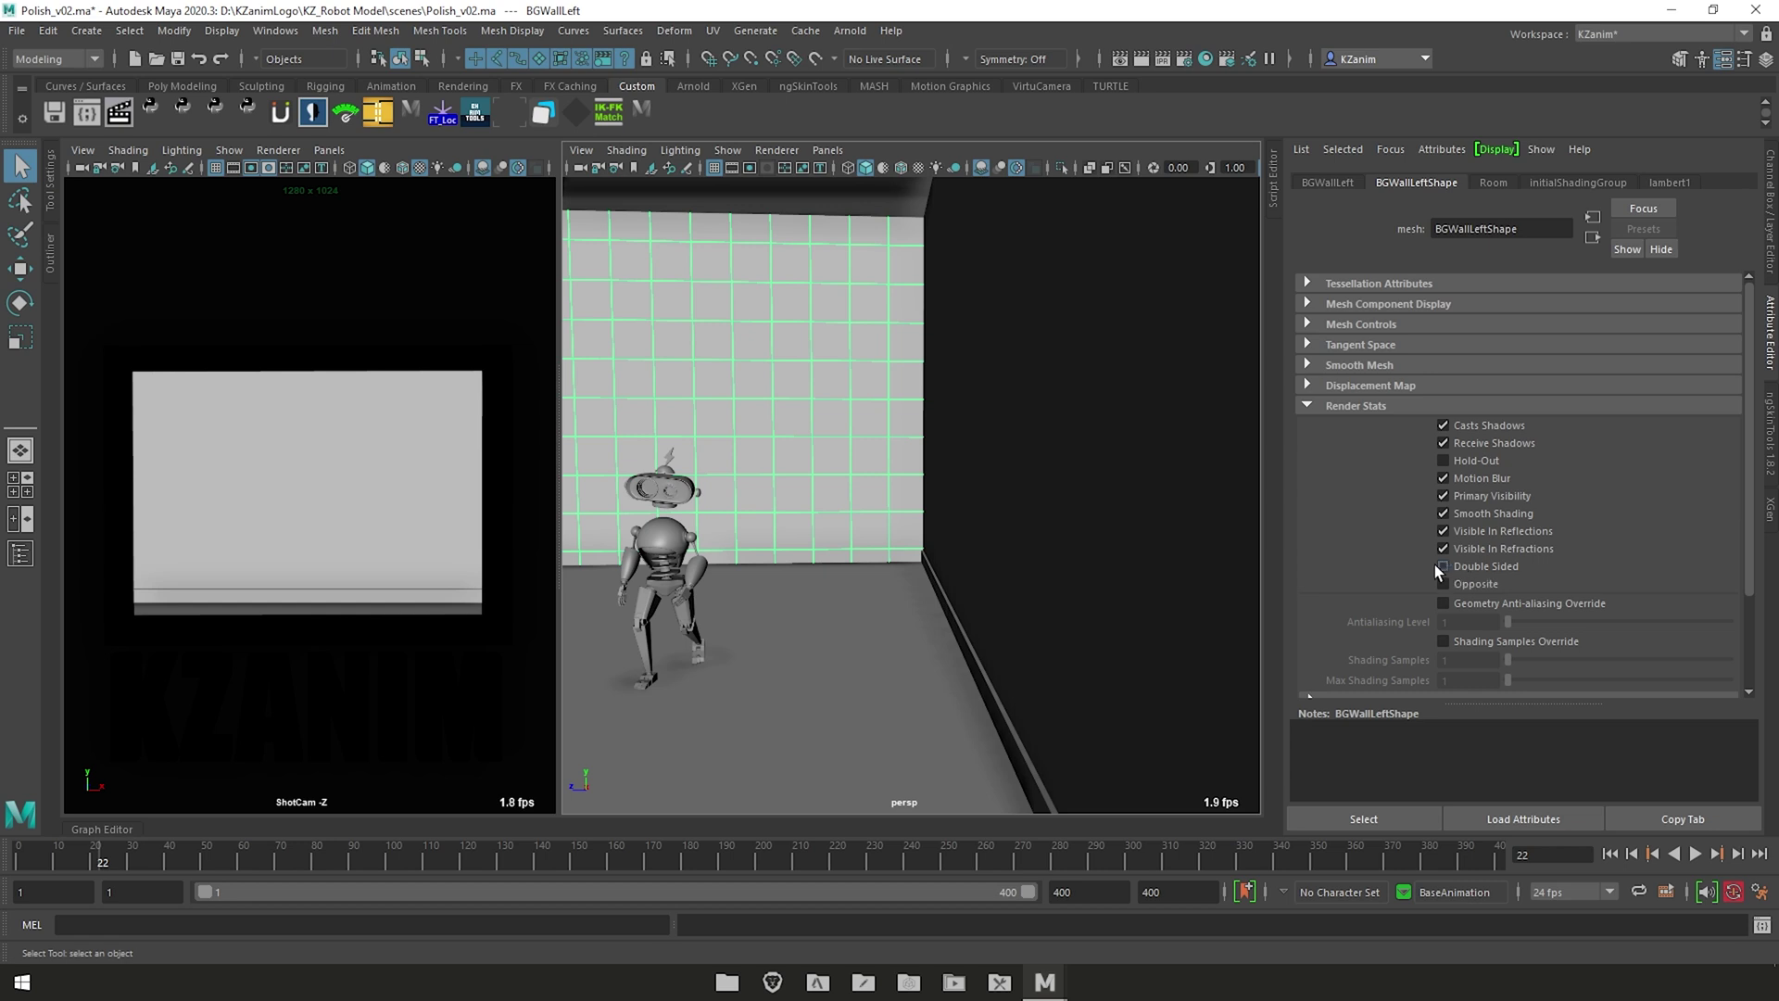
Step: Select the right room wall, turn off Double Sided and turn on Opposite in its Render Stats
alt+right_drag(890, 516, 791, 399)
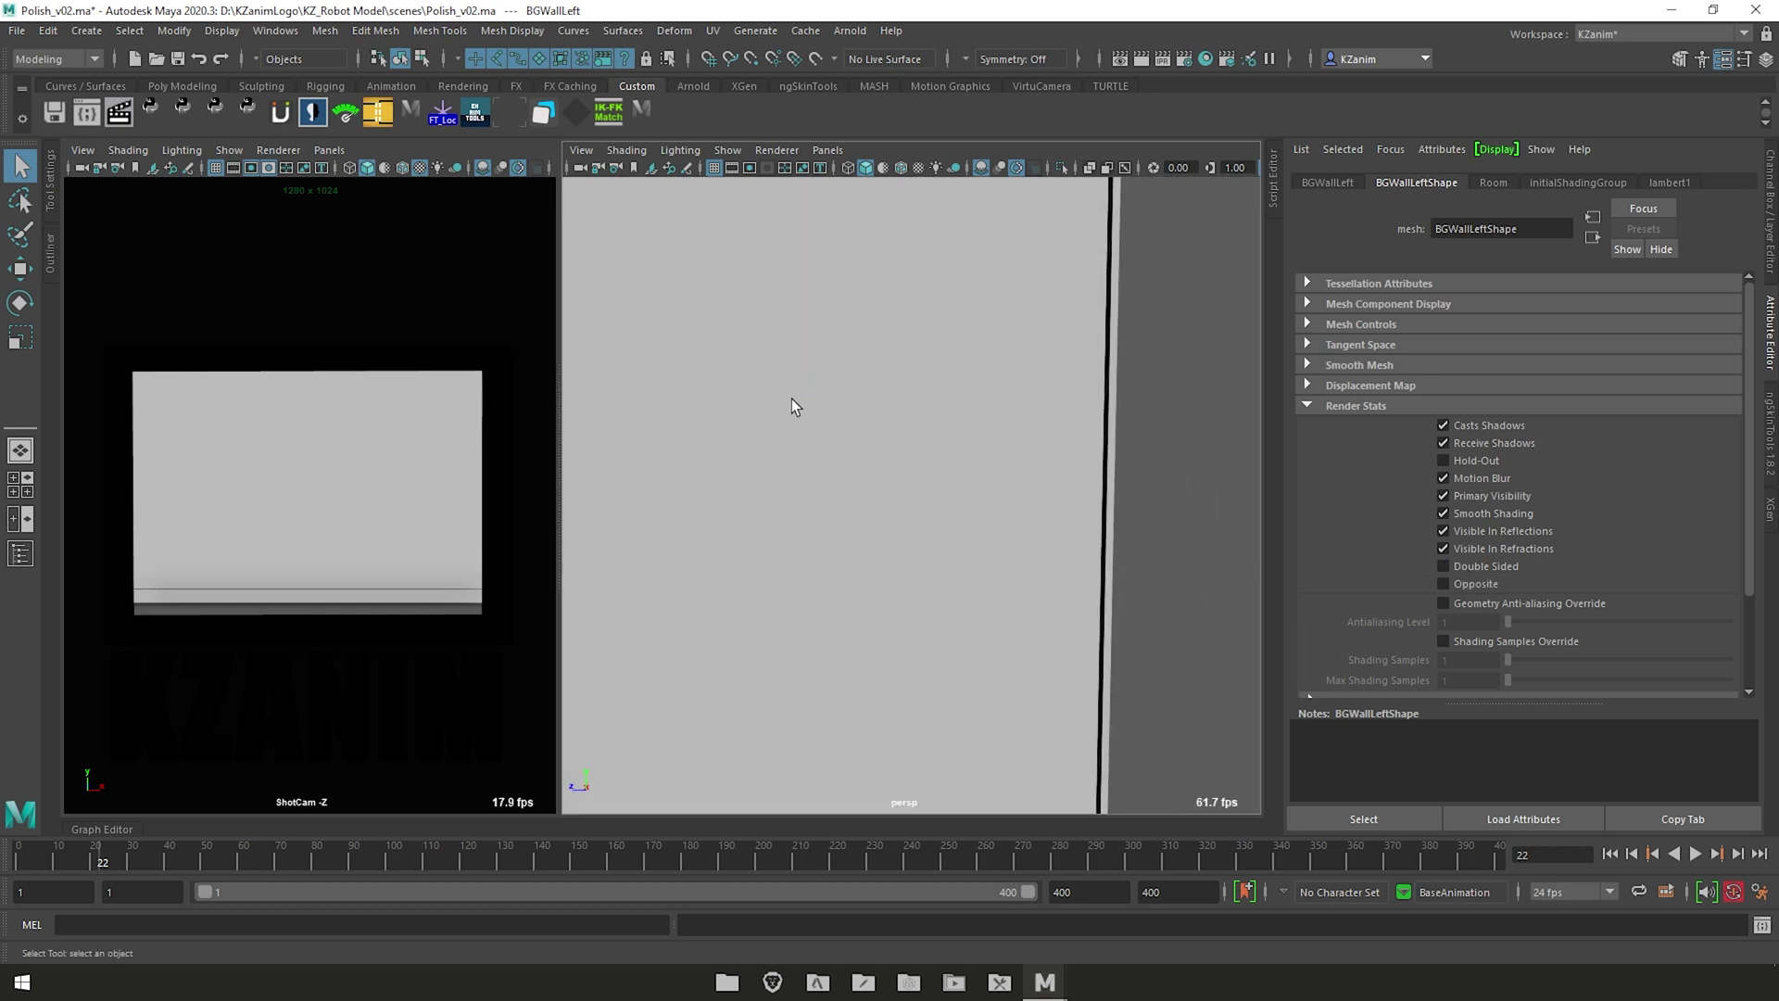
click(854, 471)
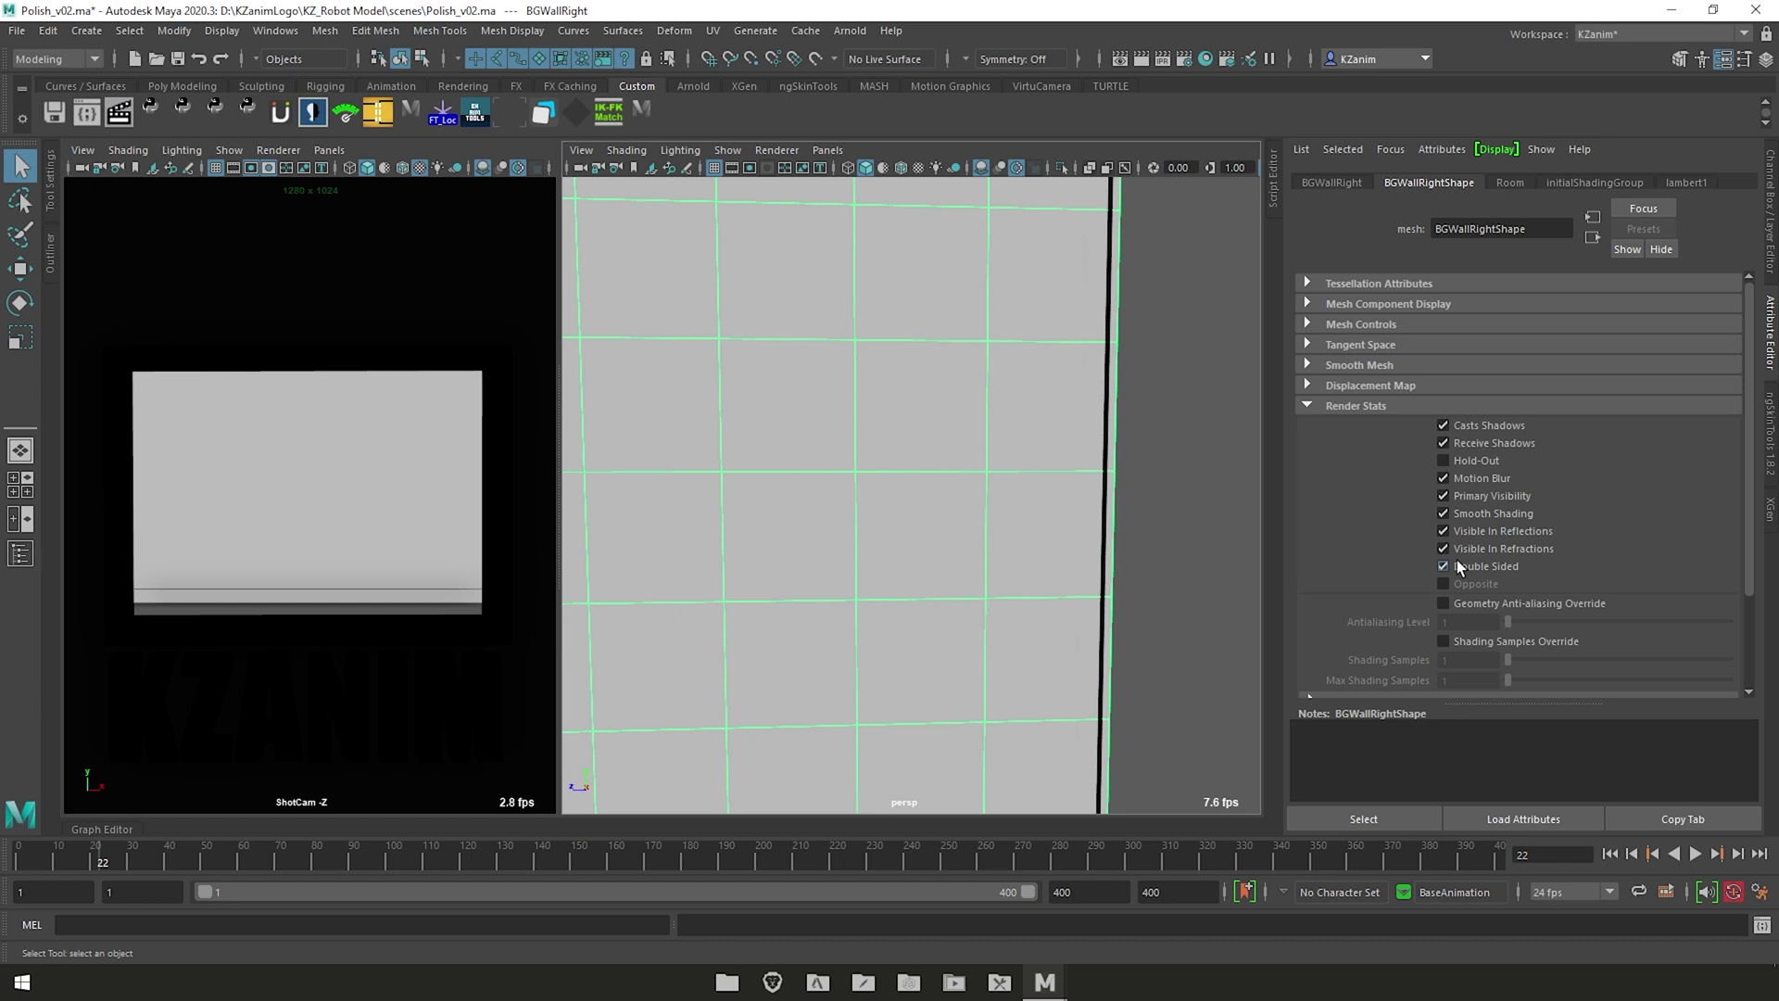
alt+right_drag(1169, 584, 1007, 498)
click(1208, 512)
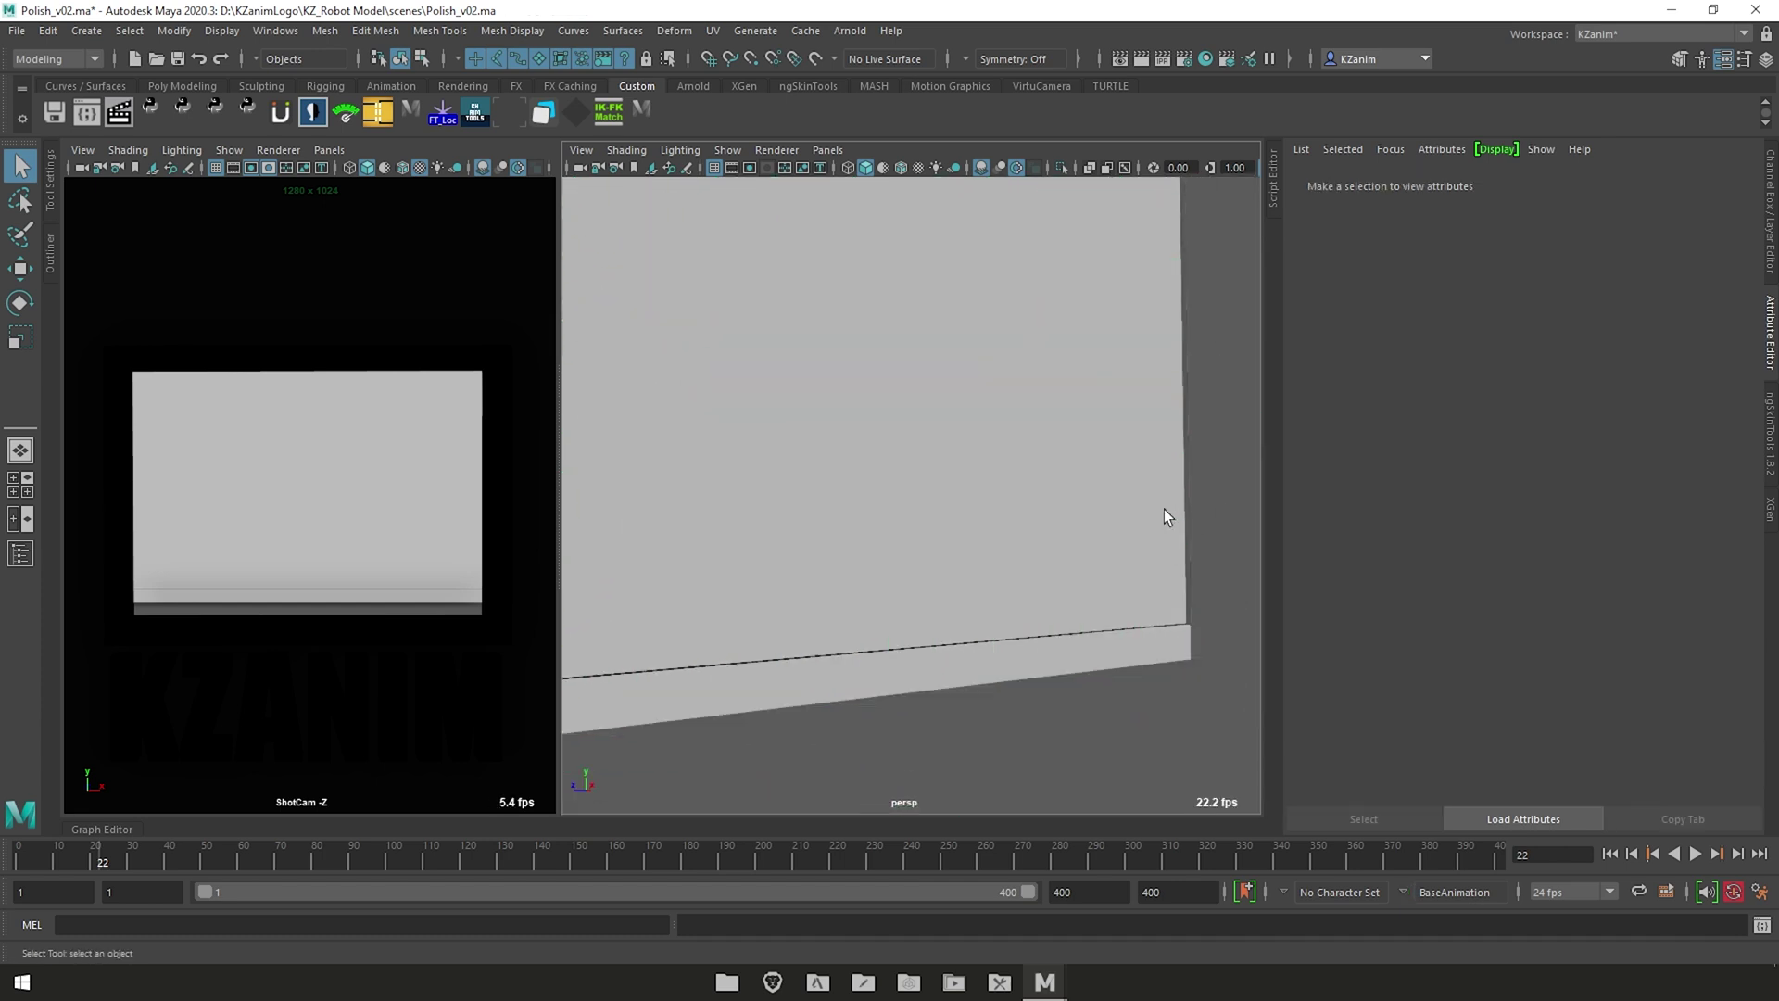
click(1124, 499)
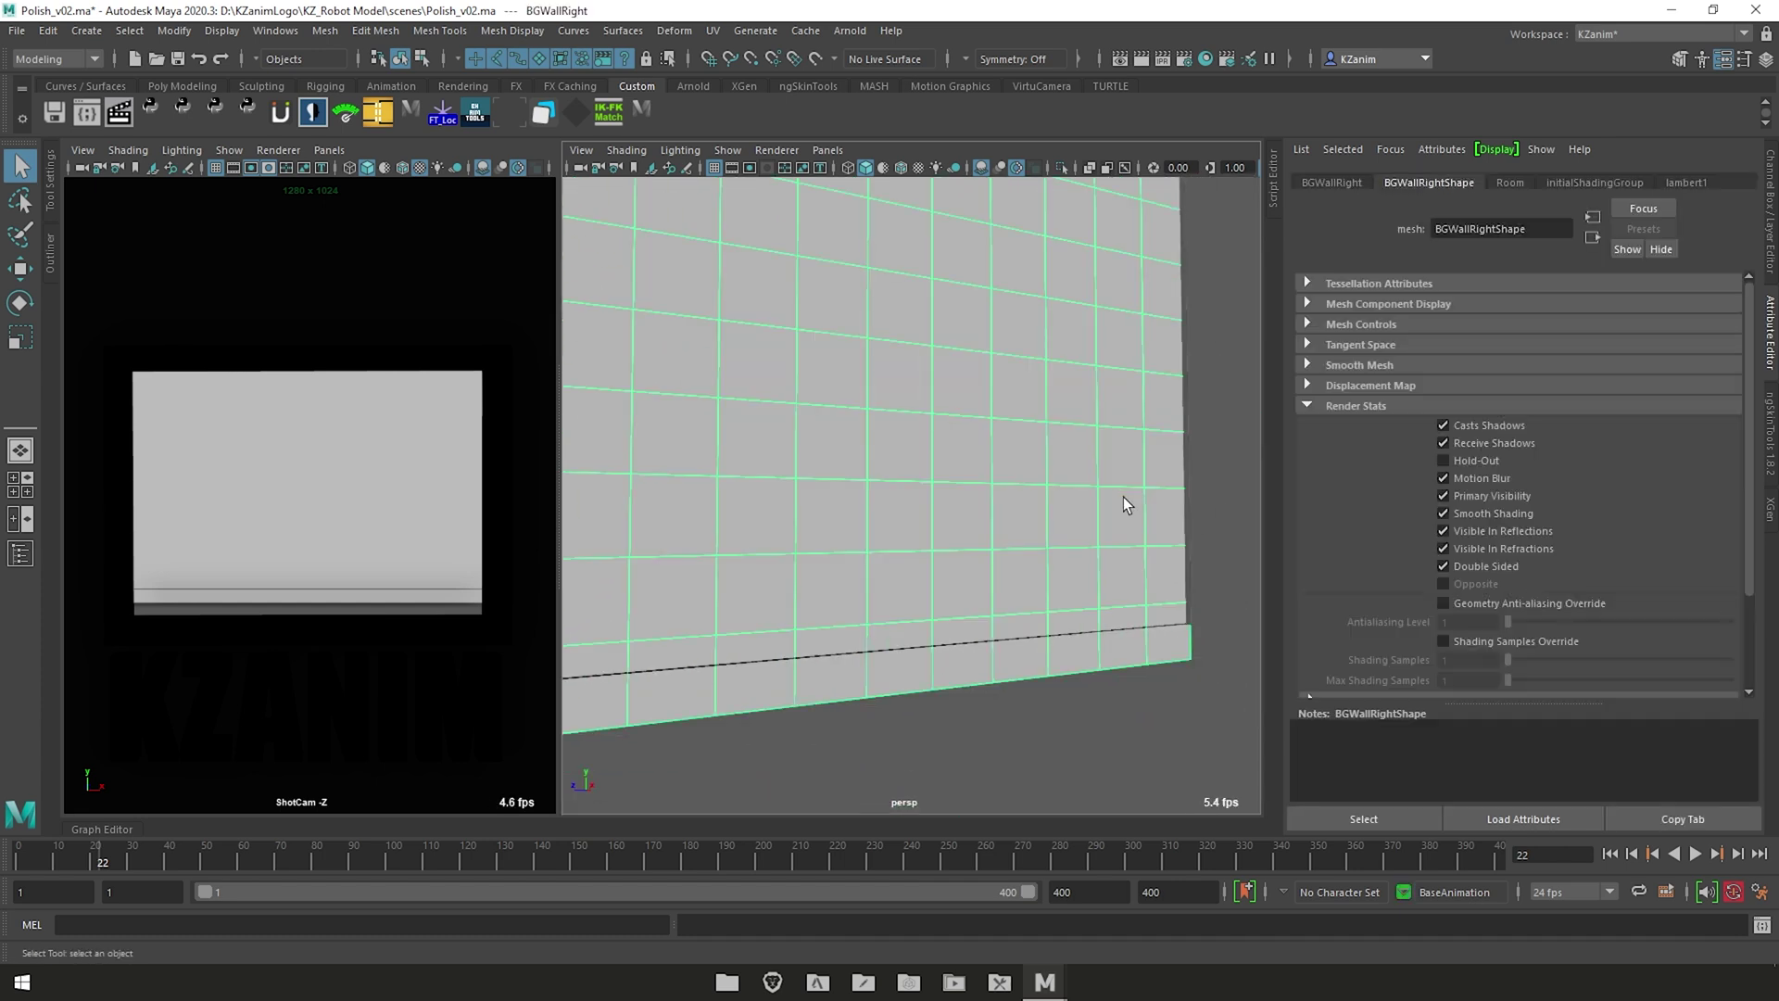
alt+right_drag(1118, 527, 1048, 568)
alt+drag(1048, 568, 1080, 572)
alt+right_drag(1080, 571, 1115, 652)
alt+drag(1116, 651, 1088, 645)
click(1451, 583)
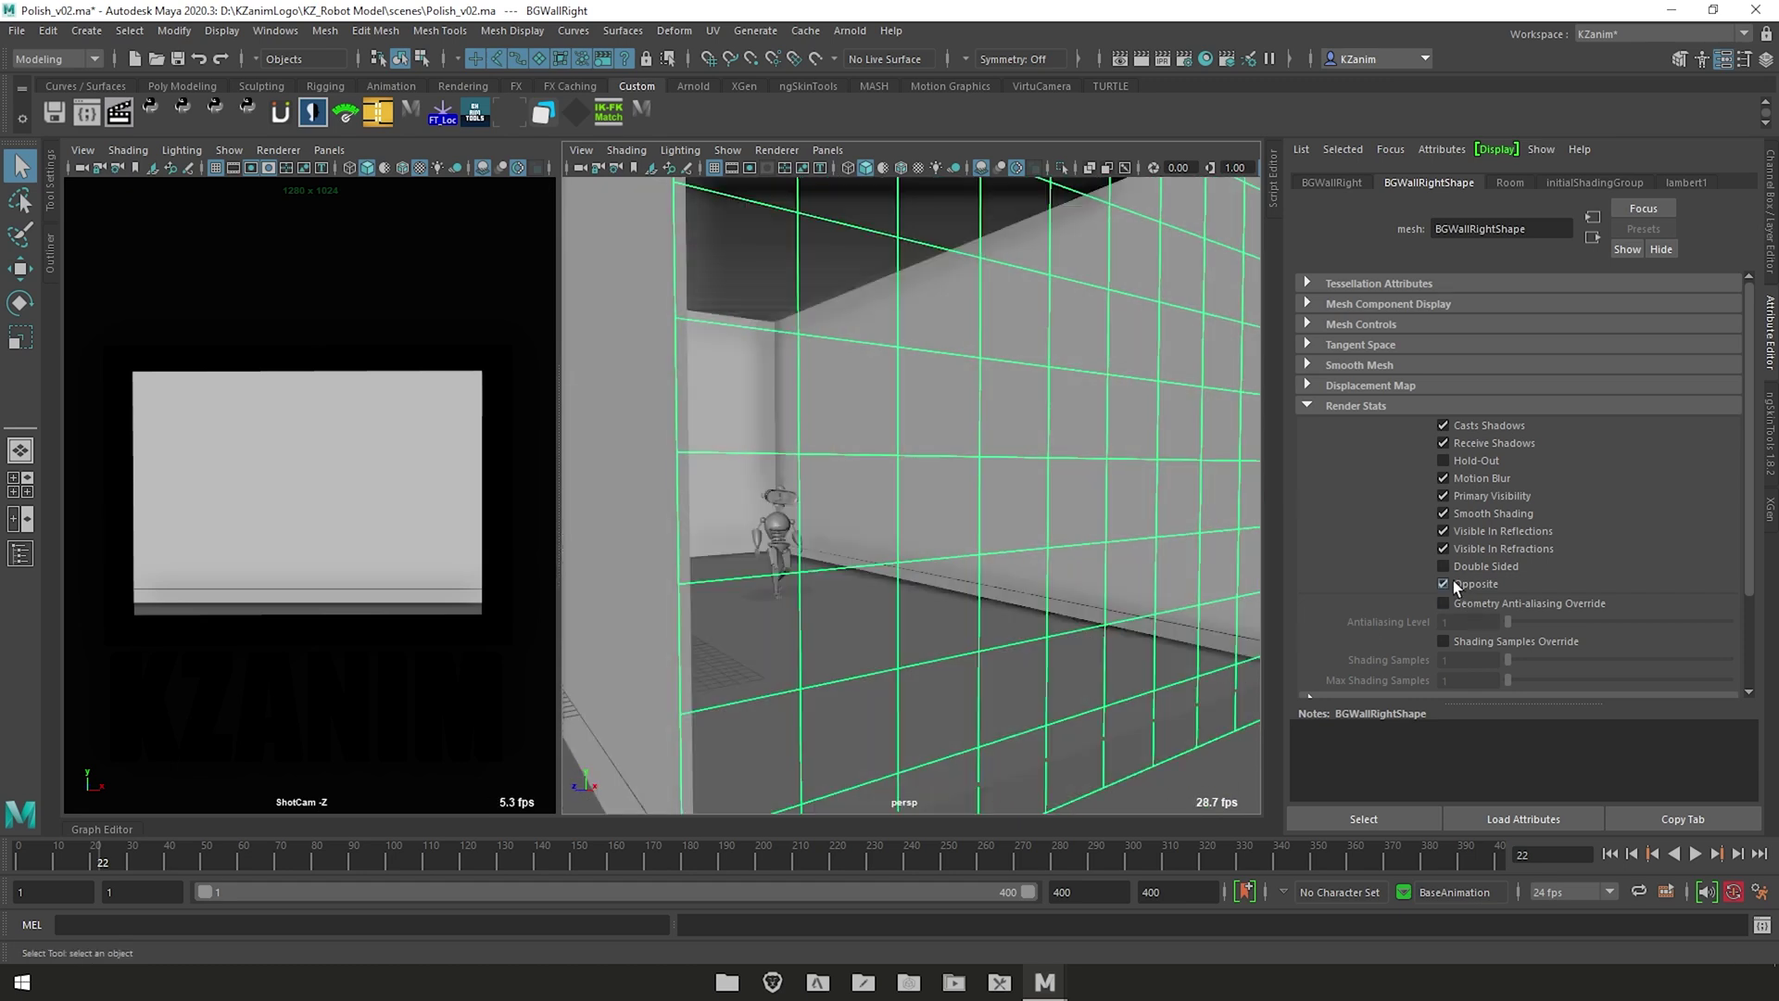
Step: Deselect the right wall and examine the one-sided walls from outside and along the length of the room
mouse_move(1055, 541)
alt+mouse_down()
mouse_move(1060, 568)
mouse_move(1042, 564)
mouse_move(1020, 615)
mouse_move(751, 623)
alt+mouse_up()
click(1057, 615)
scroll(929, 597, down, 4)
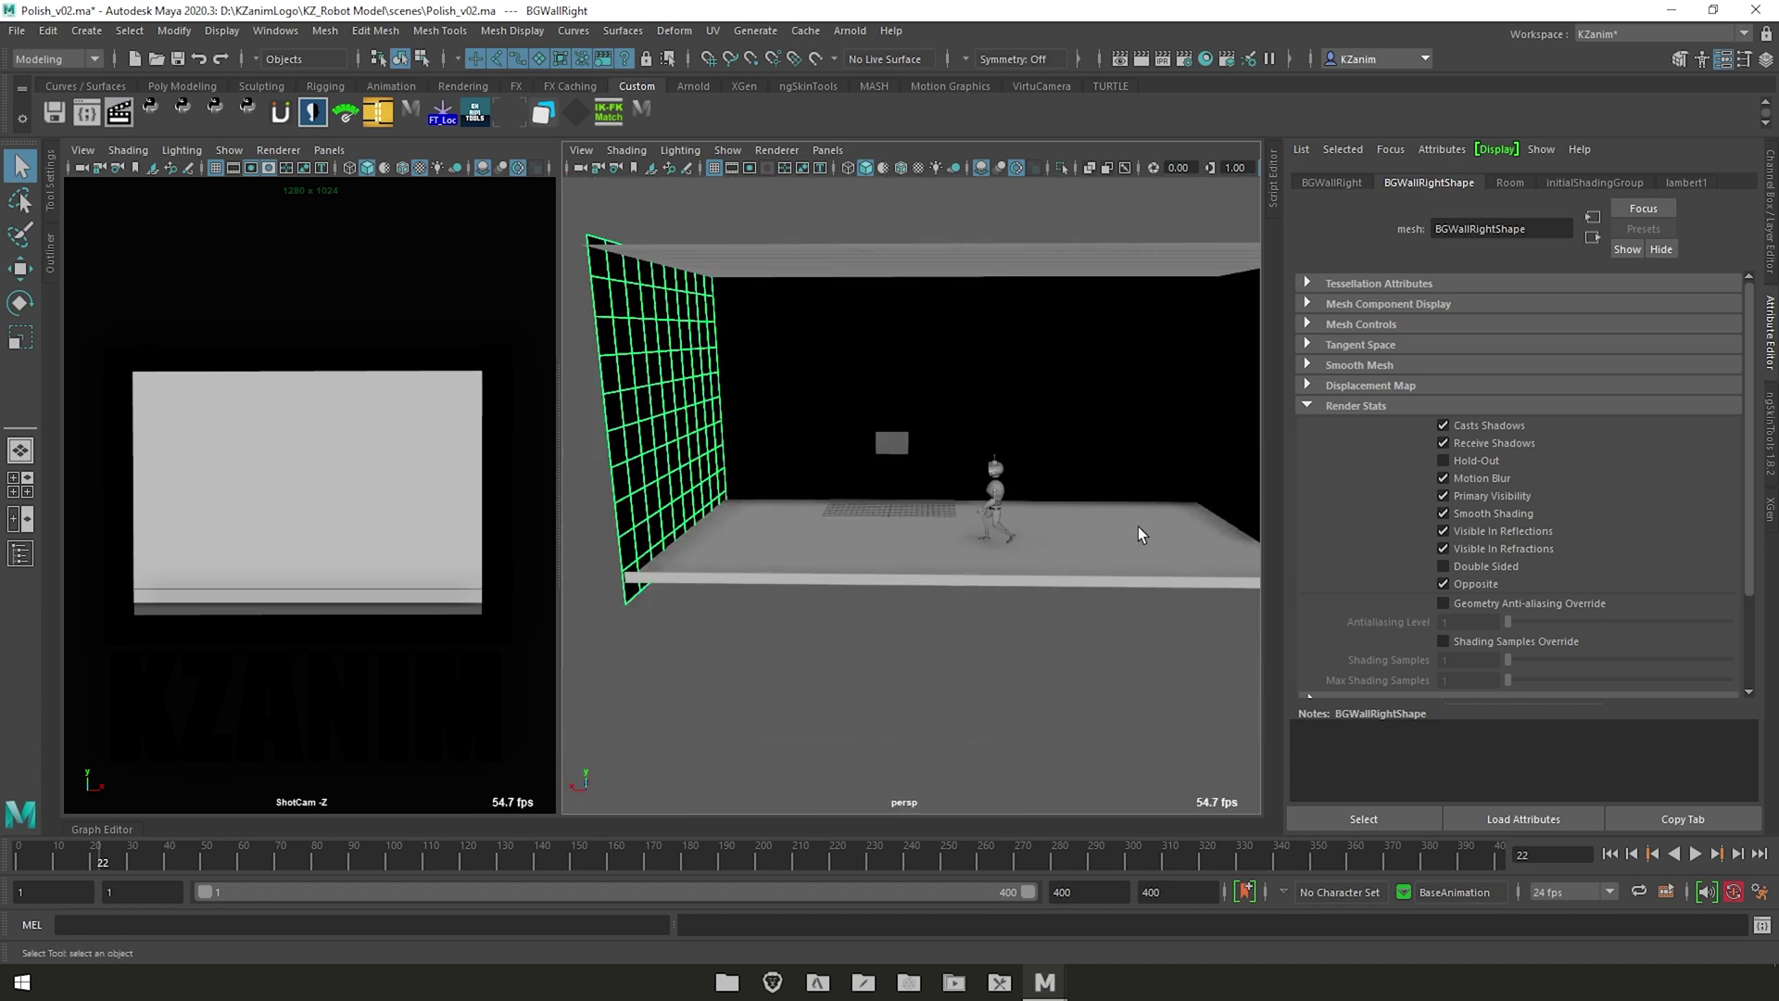
alt+middle_drag(1138, 535, 868, 573)
click(1037, 687)
mouse_move(1037, 688)
alt+mouse_down()
mouse_move(1001, 683)
mouse_move(1137, 668)
mouse_move(880, 717)
mouse_move(1036, 698)
alt+mouse_up()
mouse_move(838, 706)
alt+middle_down()
mouse_move(957, 687)
mouse_move(1145, 736)
alt+middle_up()
alt+middle_drag(927, 673, 1075, 677)
scroll(1008, 636, up, 2)
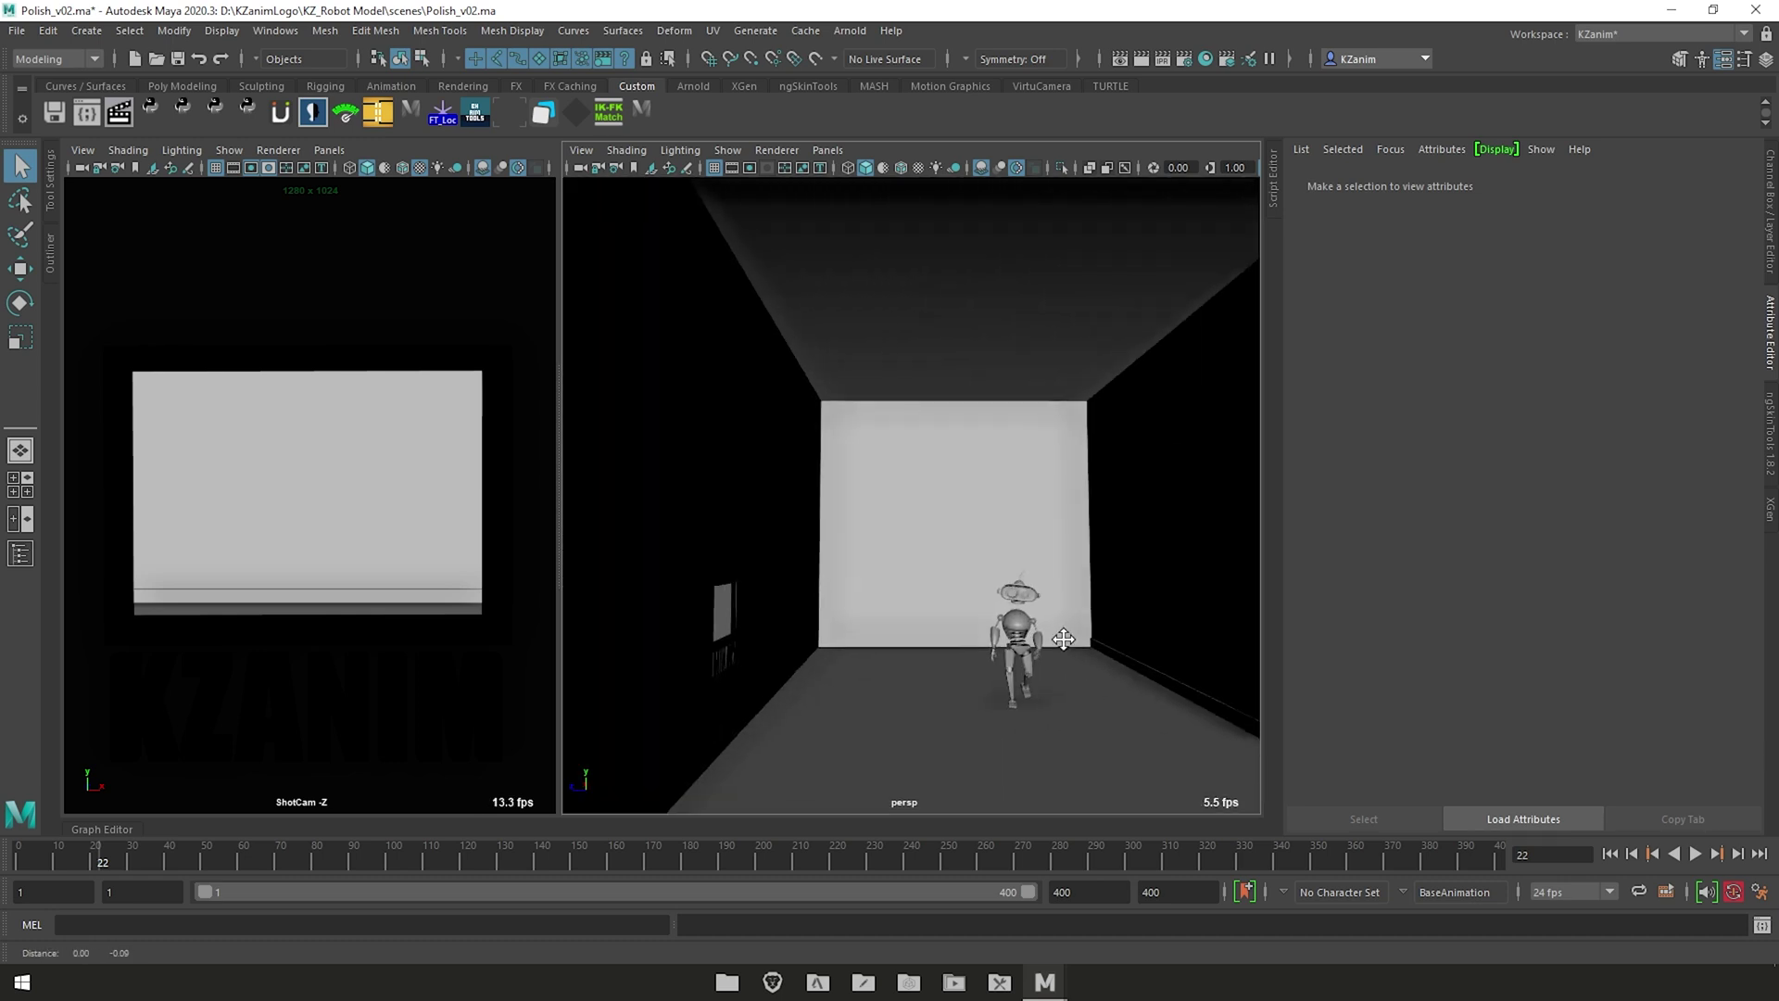
Step: Inspect the robot up close inside the room from the front and from an angle
alt+right_drag(1063, 640, 1098, 722)
alt+middle_drag(1150, 627, 1136, 569)
alt+right_drag(1136, 569, 1137, 592)
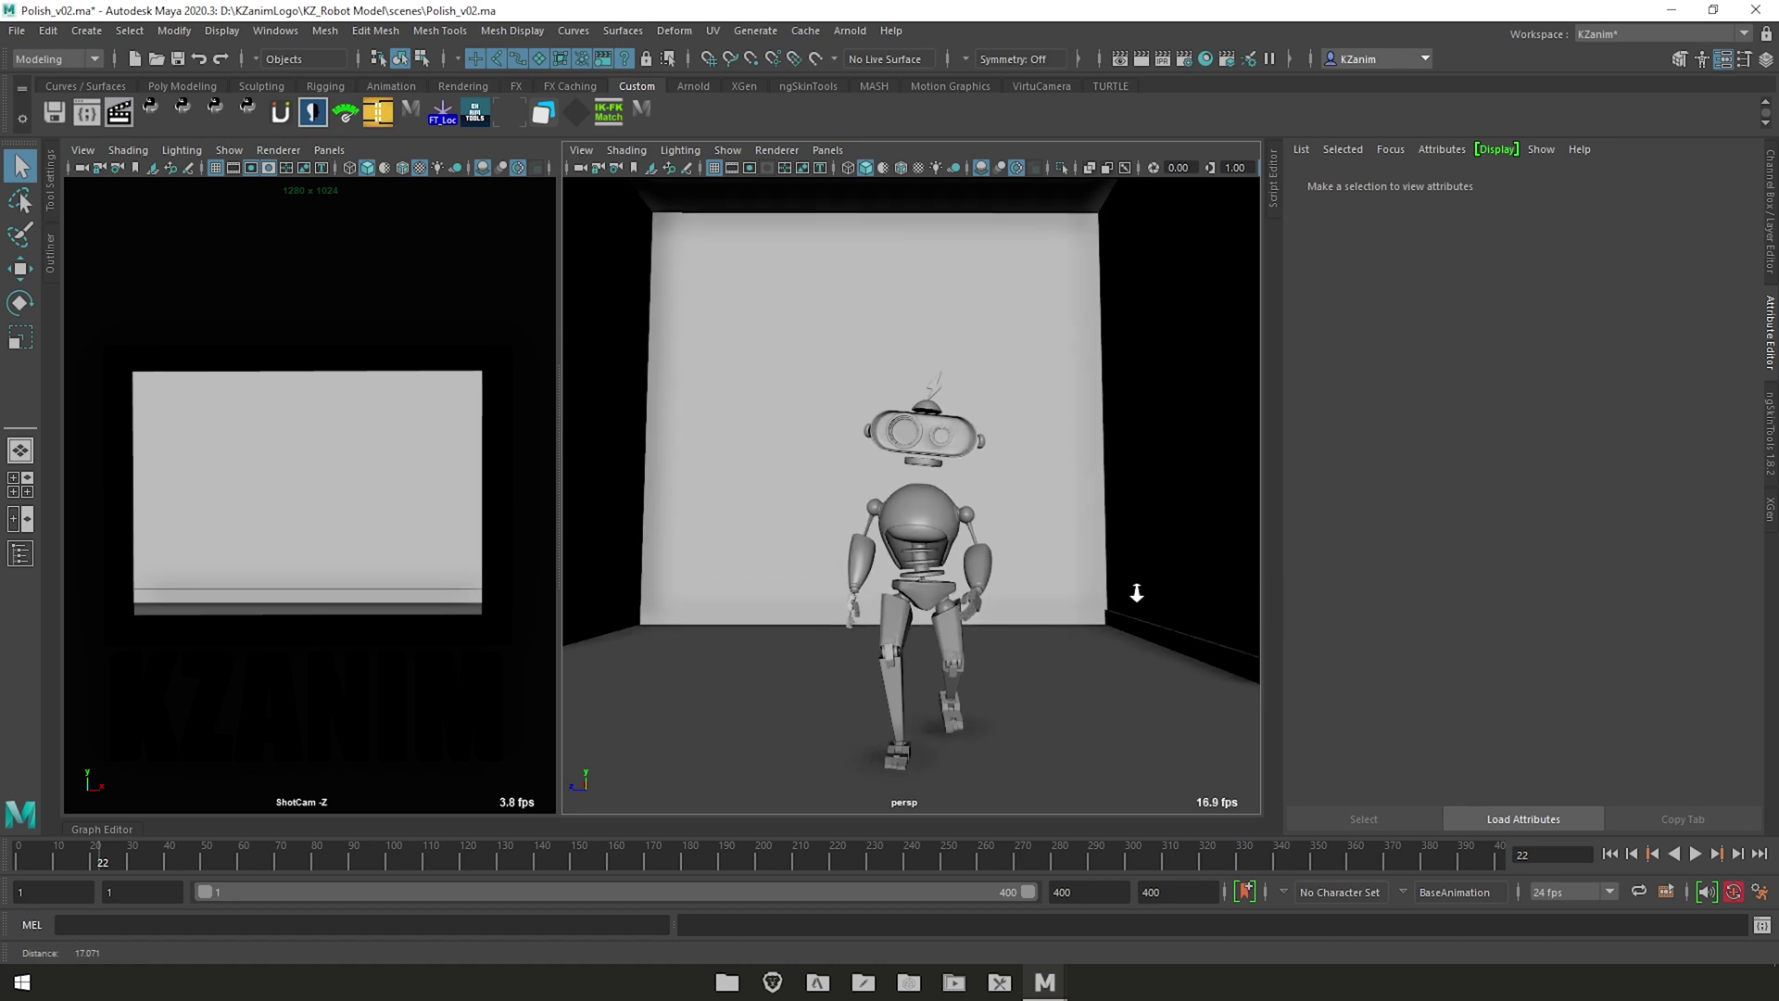
alt+drag(1008, 614, 1054, 624)
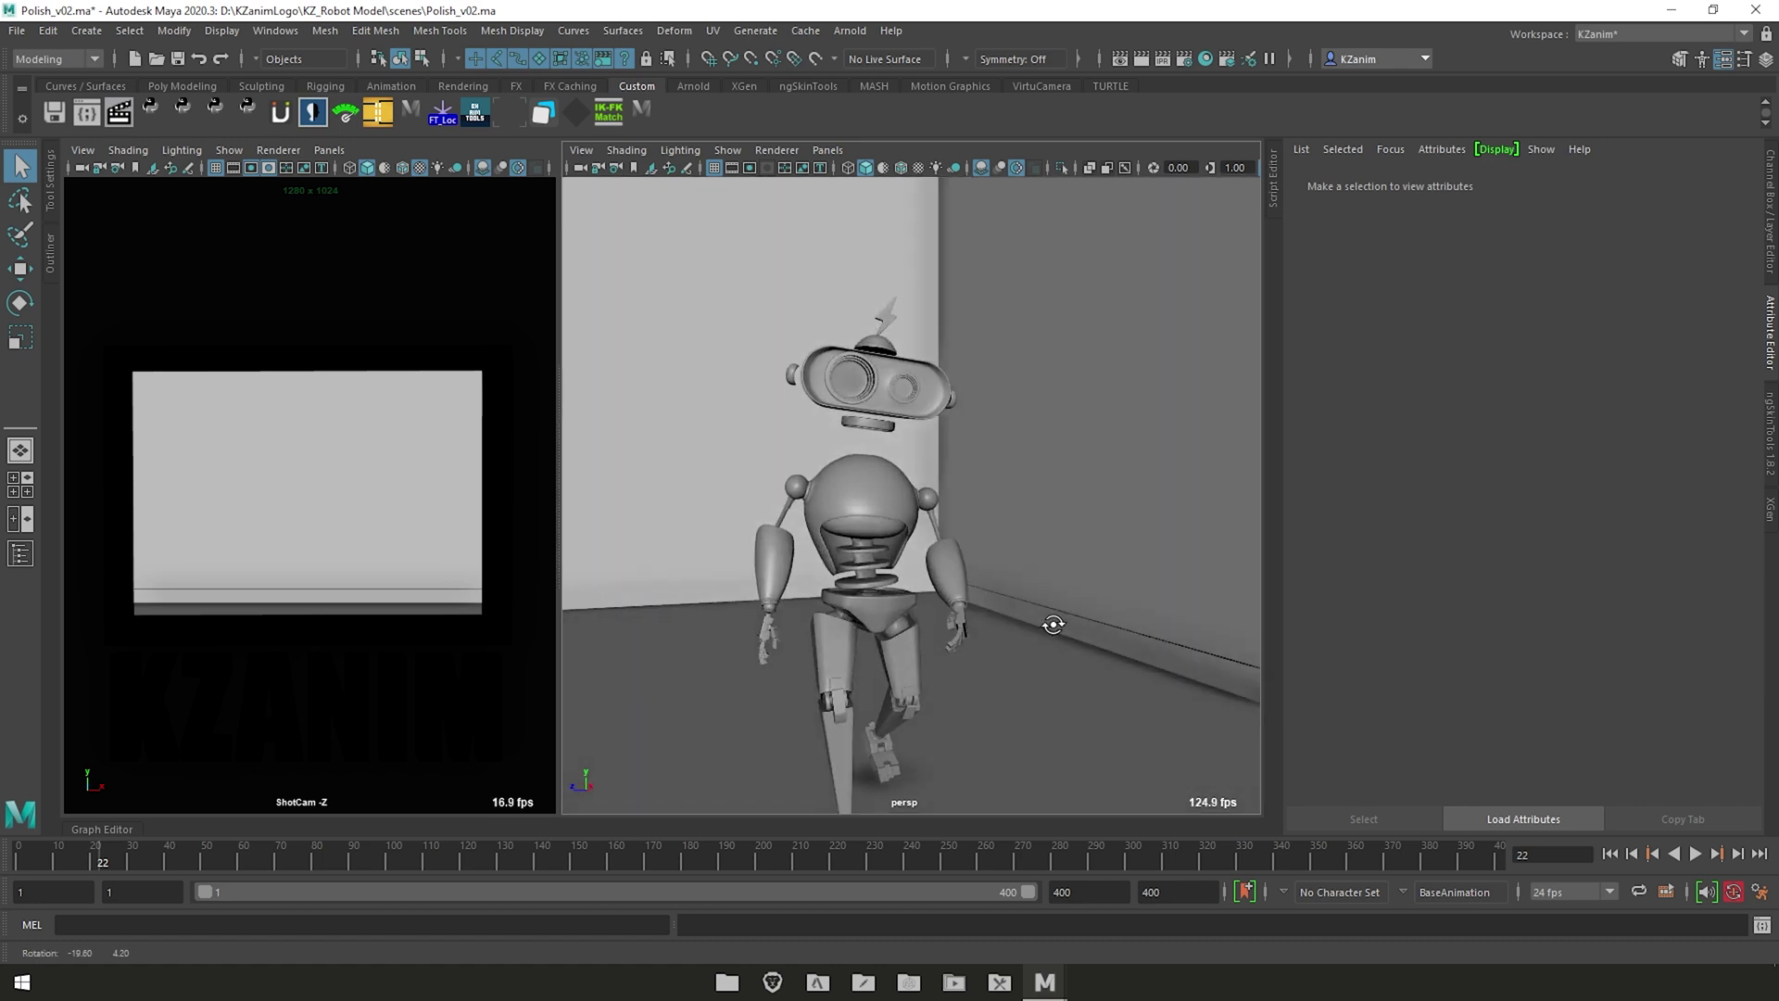
alt+right_drag(1054, 624, 1116, 627)
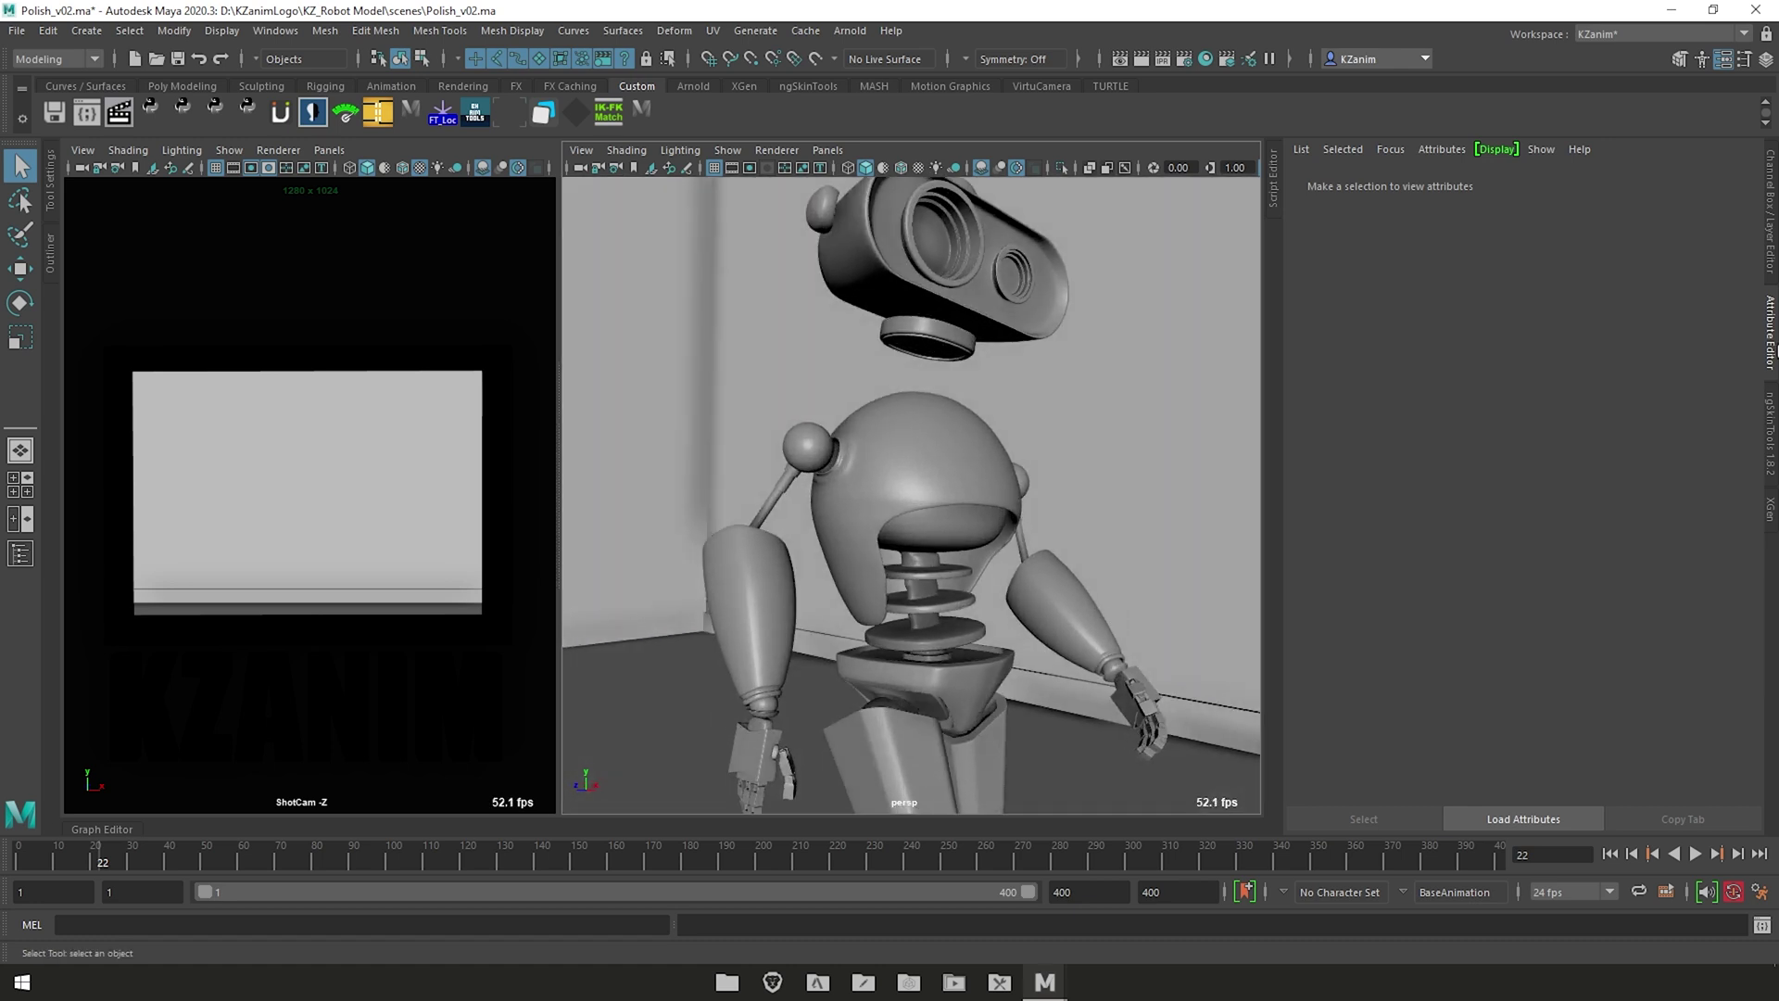
Step: Set the Room display layer to Reference mode
key(ctrl+a)
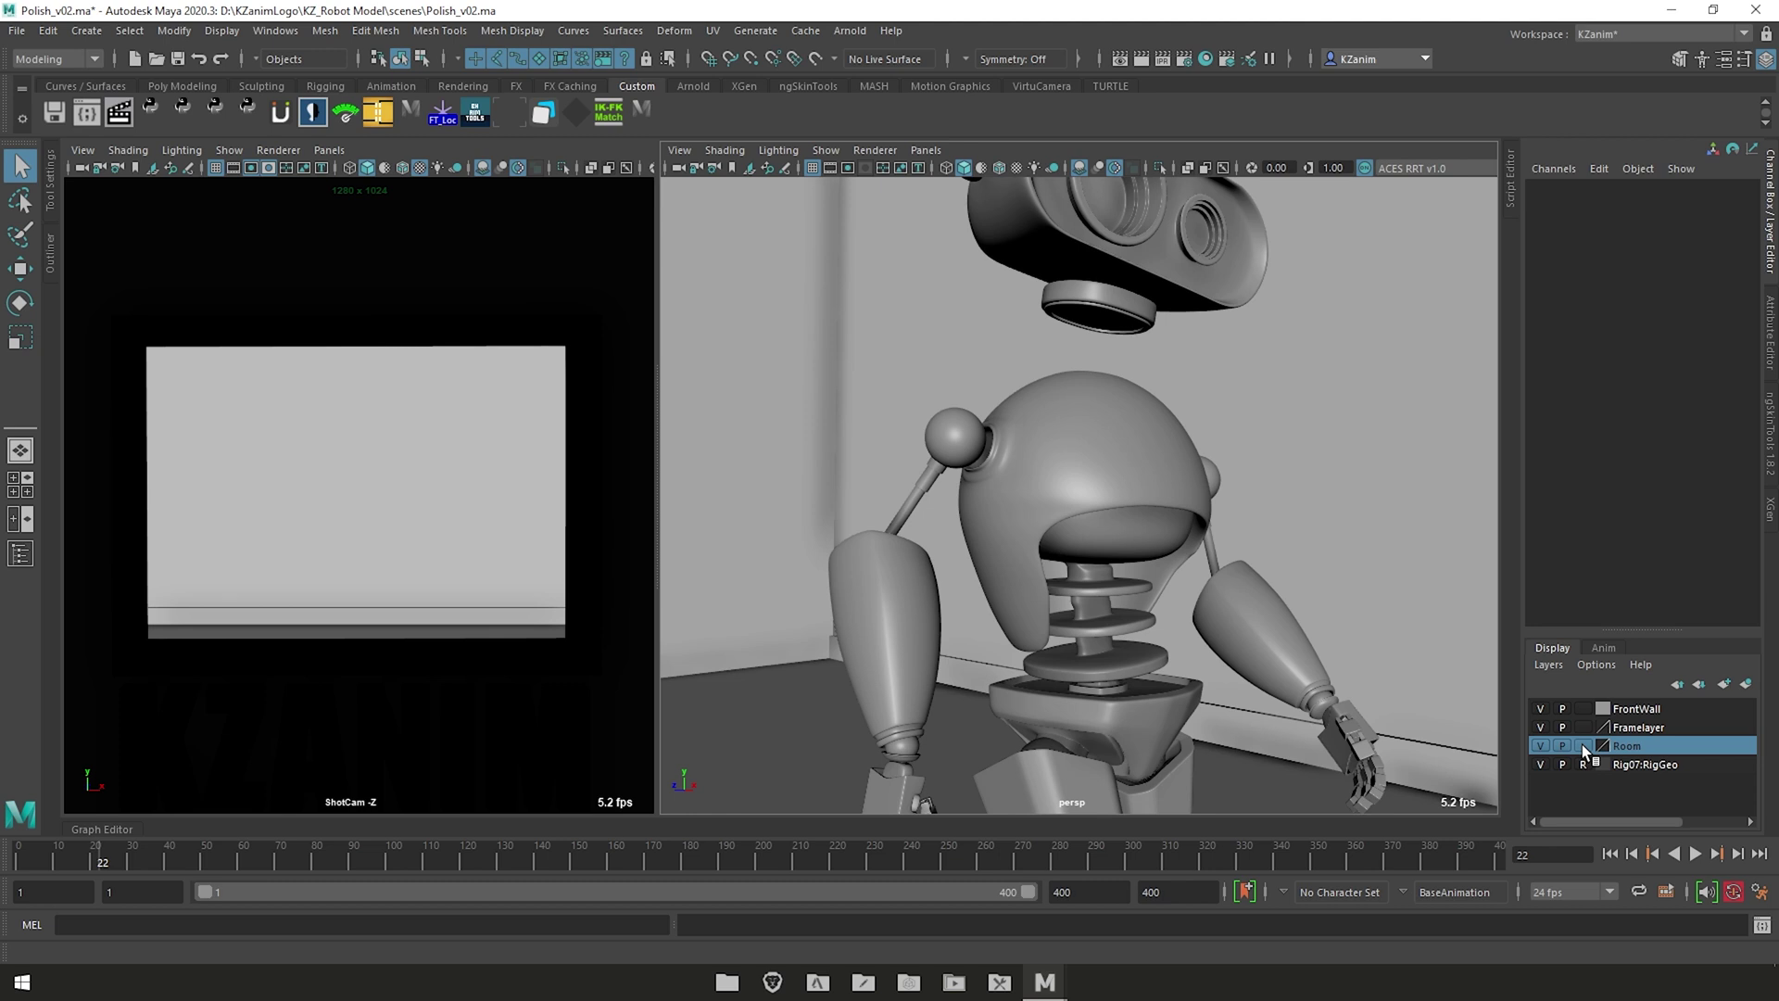
click(1584, 746)
click(1583, 747)
Step: Examine the referenced room from inside and outside its walls with the robot in view
alt+right_drag(1368, 664, 1211, 485)
alt+drag(1211, 484, 1214, 496)
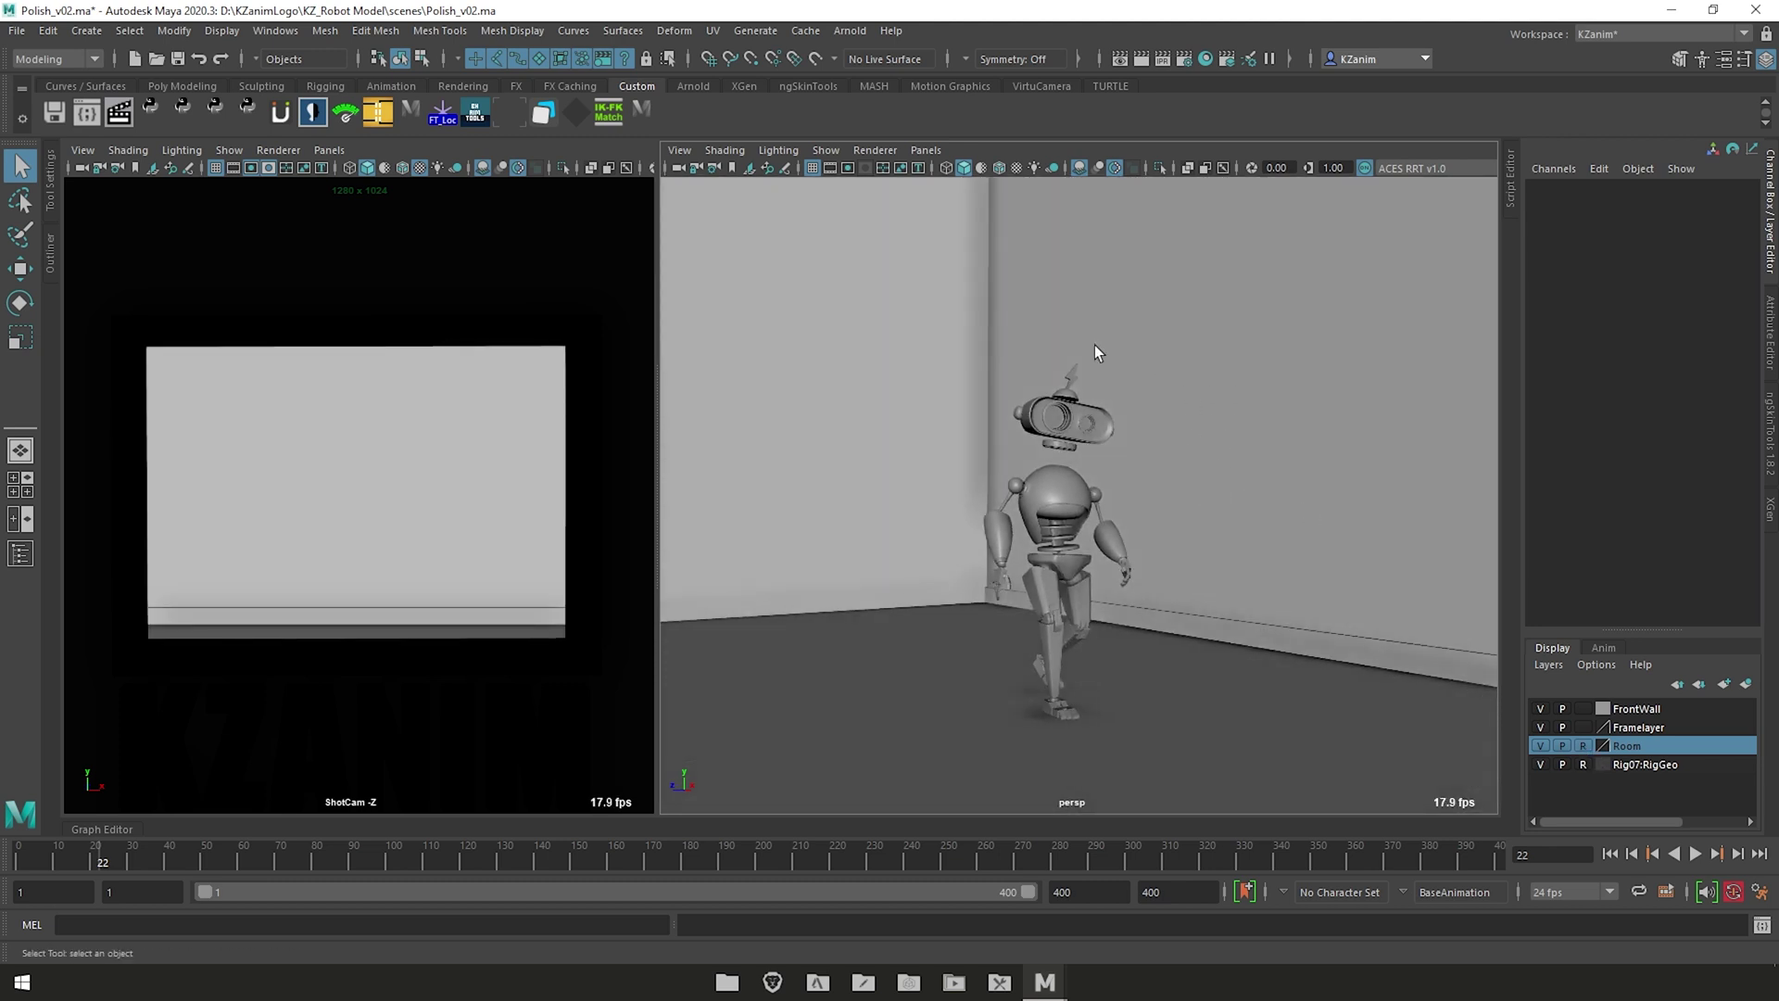
alt+right_drag(1316, 408, 1232, 358)
alt+drag(1232, 358, 1060, 429)
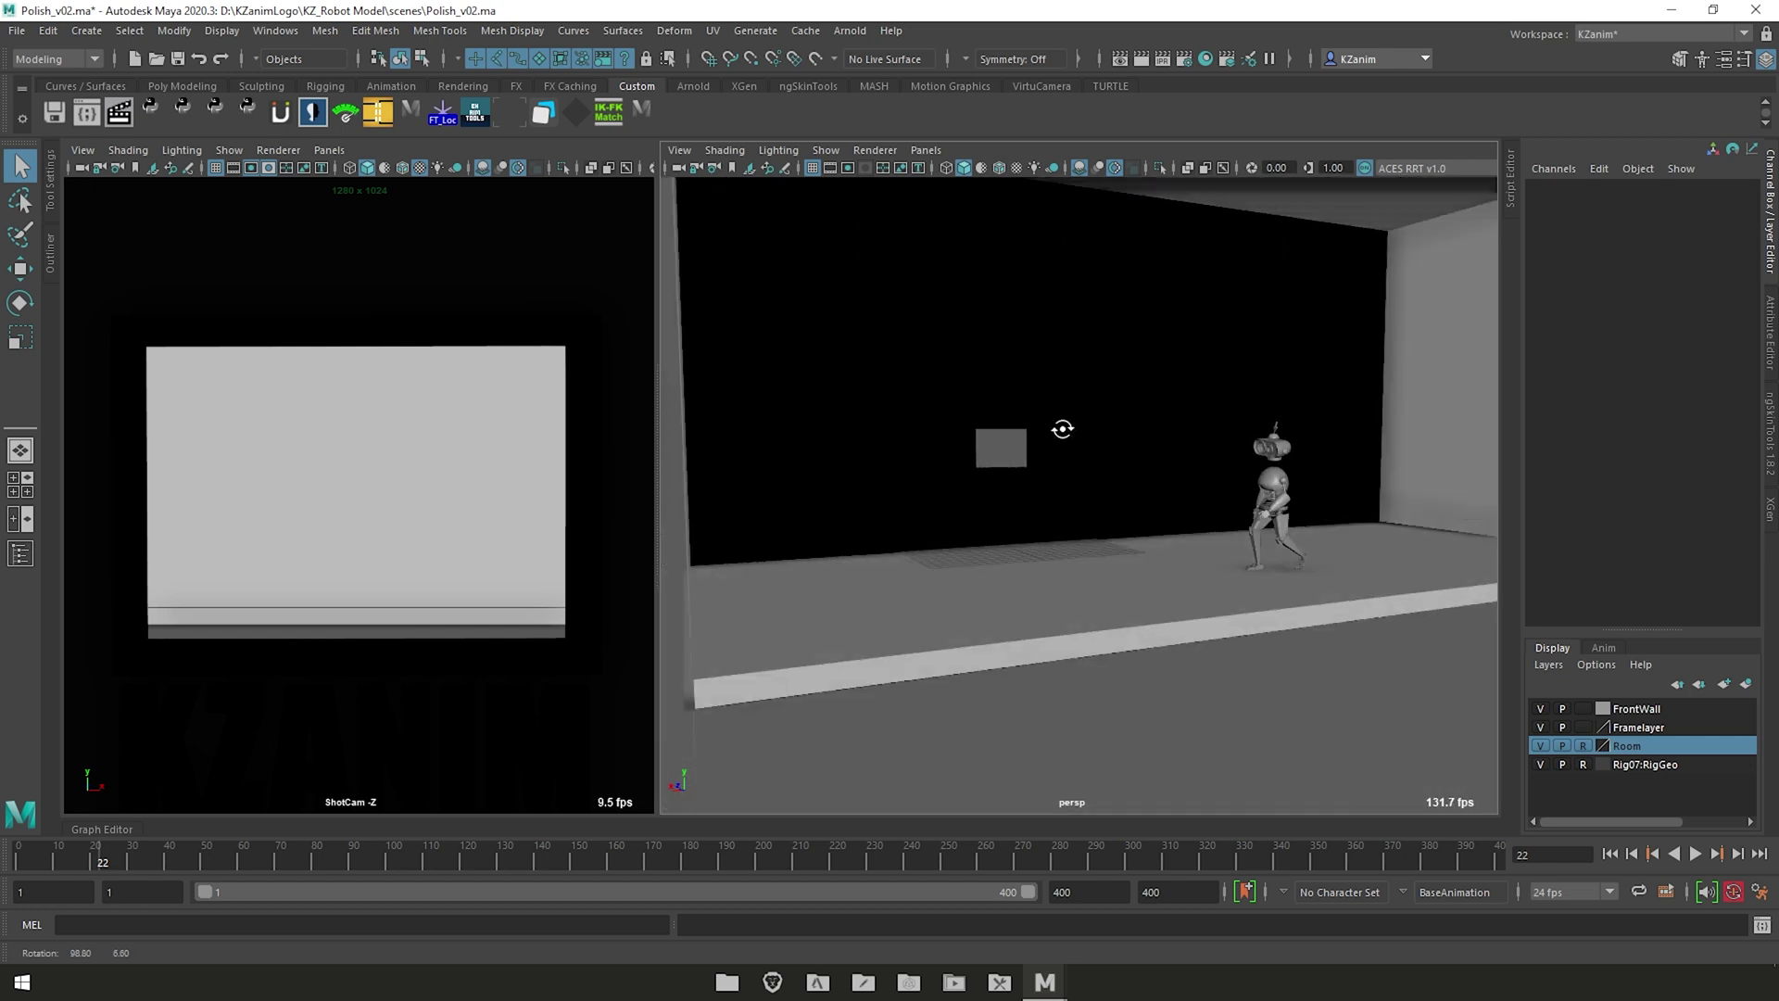
alt+middle_drag(1214, 498, 1120, 481)
alt+drag(1120, 481, 1375, 488)
alt+drag(1023, 528, 1144, 510)
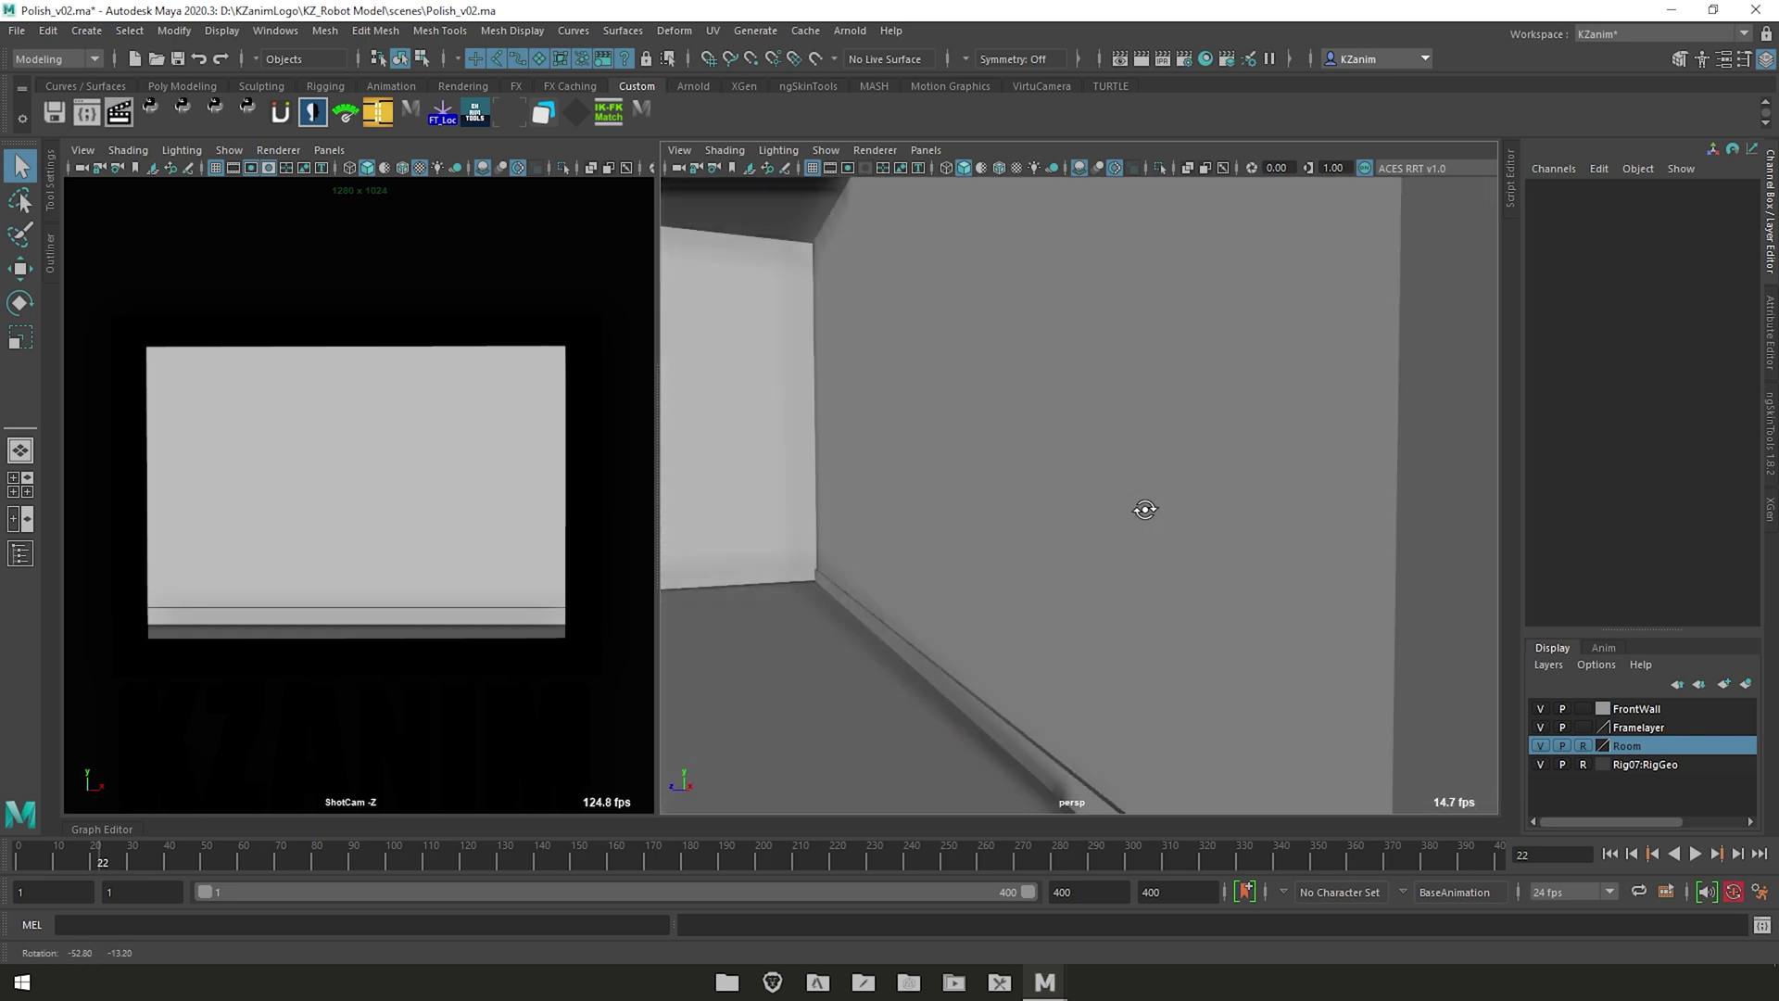
alt+middle_drag(1144, 510, 1230, 520)
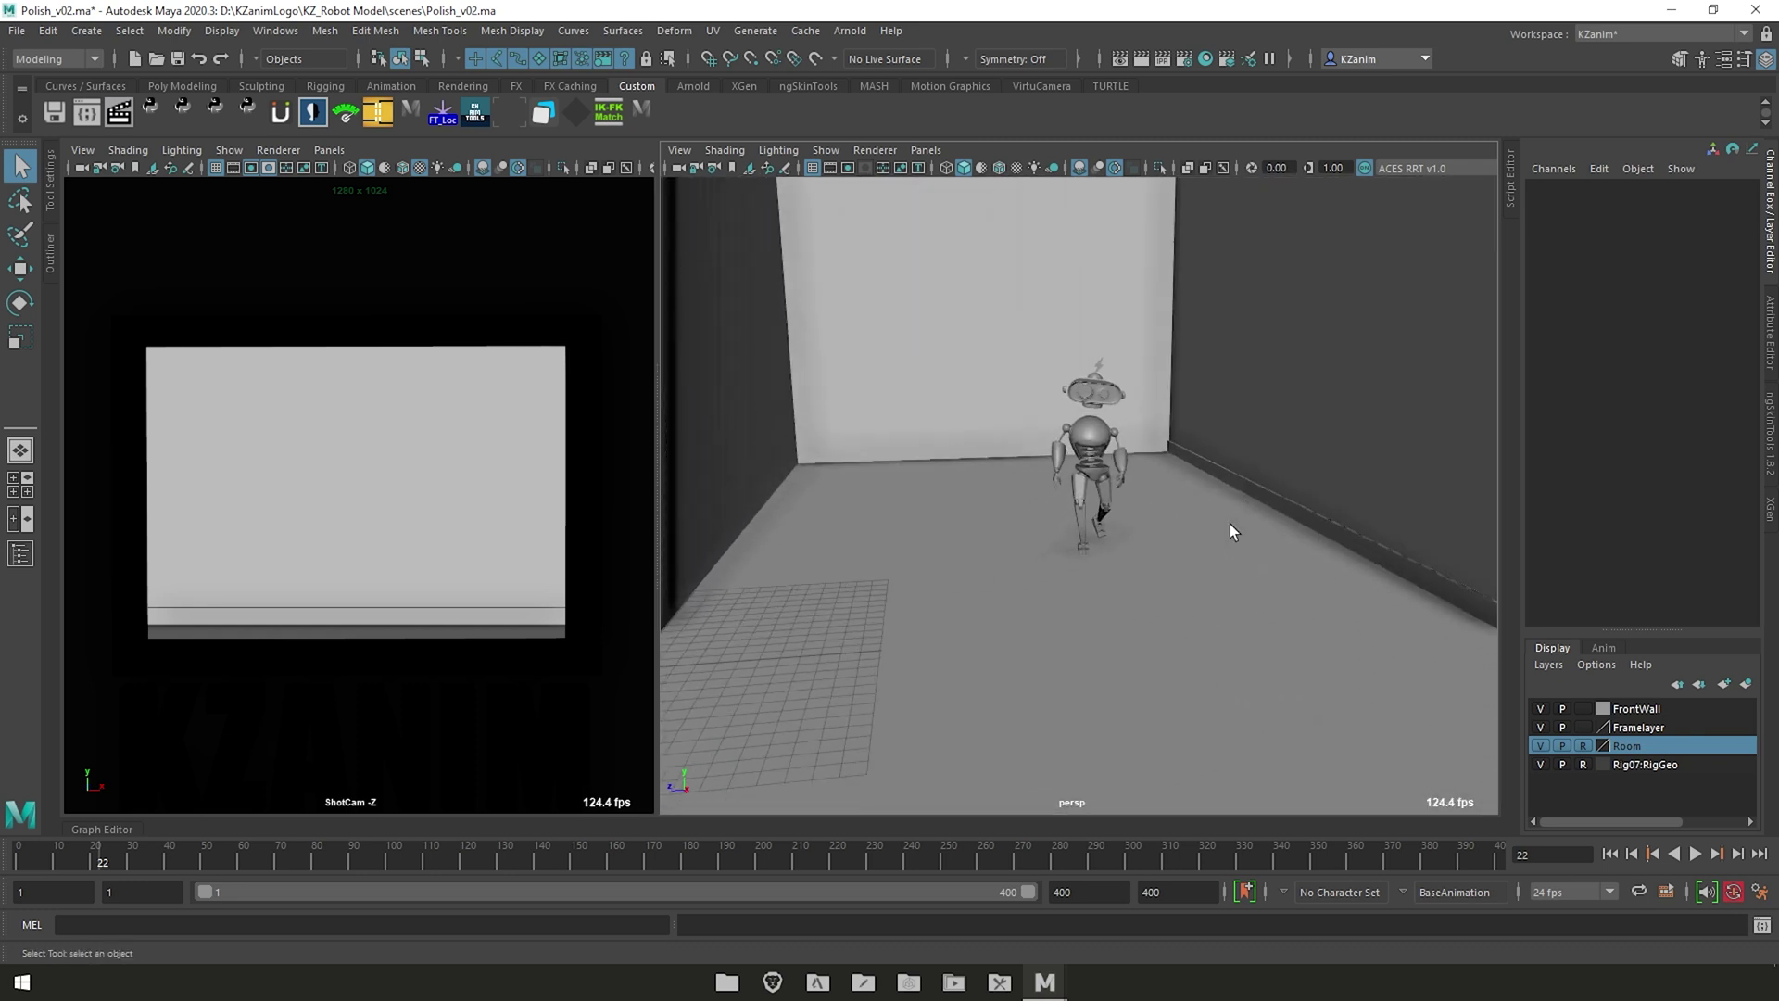
alt+drag(1197, 540, 1187, 596)
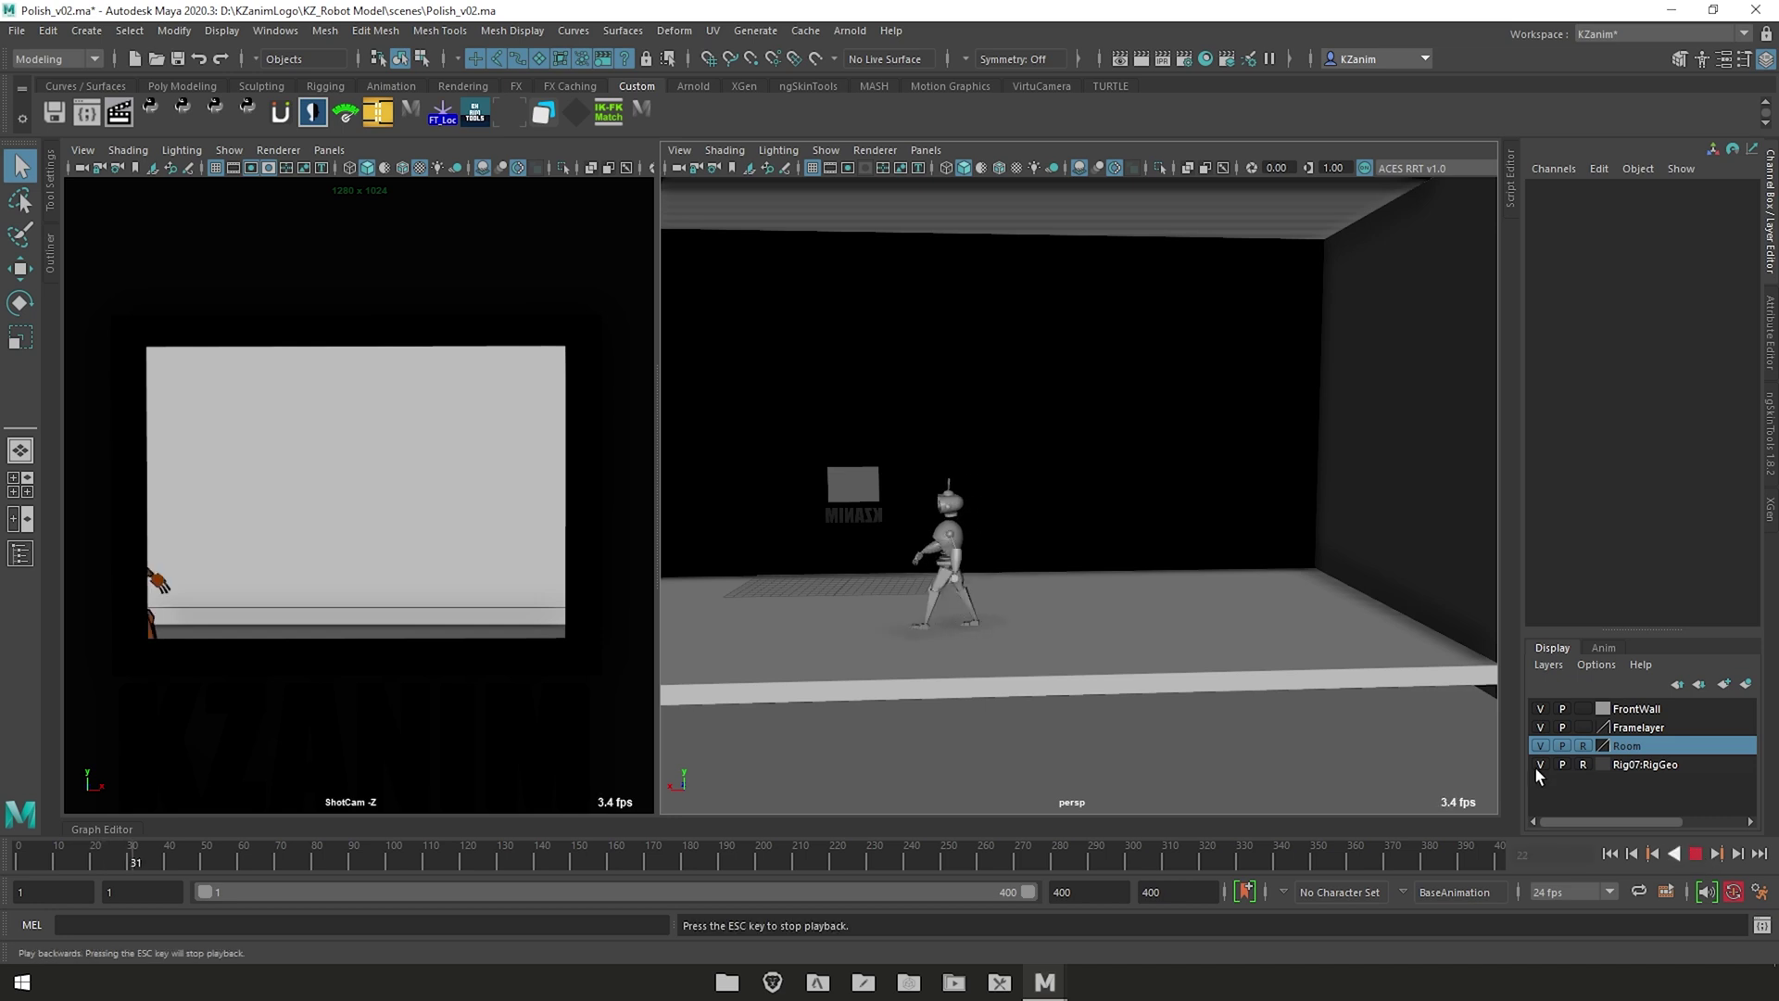